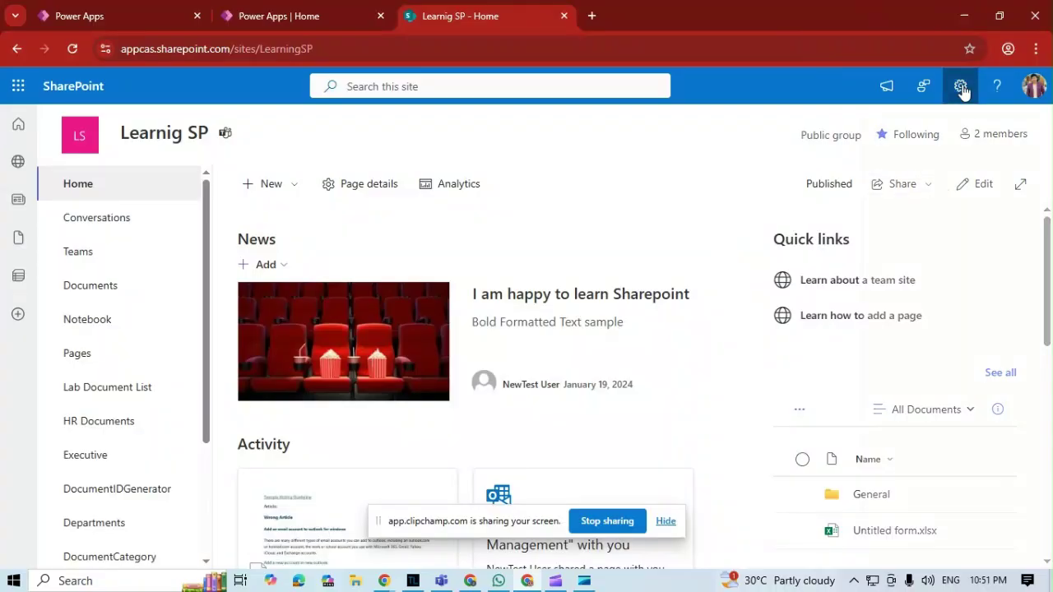
Open the site contents of the Learnig SP site and start creating a new list.
{"action": "left_click", "coordinate": [961, 86]}
{"action": "left_click", "coordinate": [836, 237]}
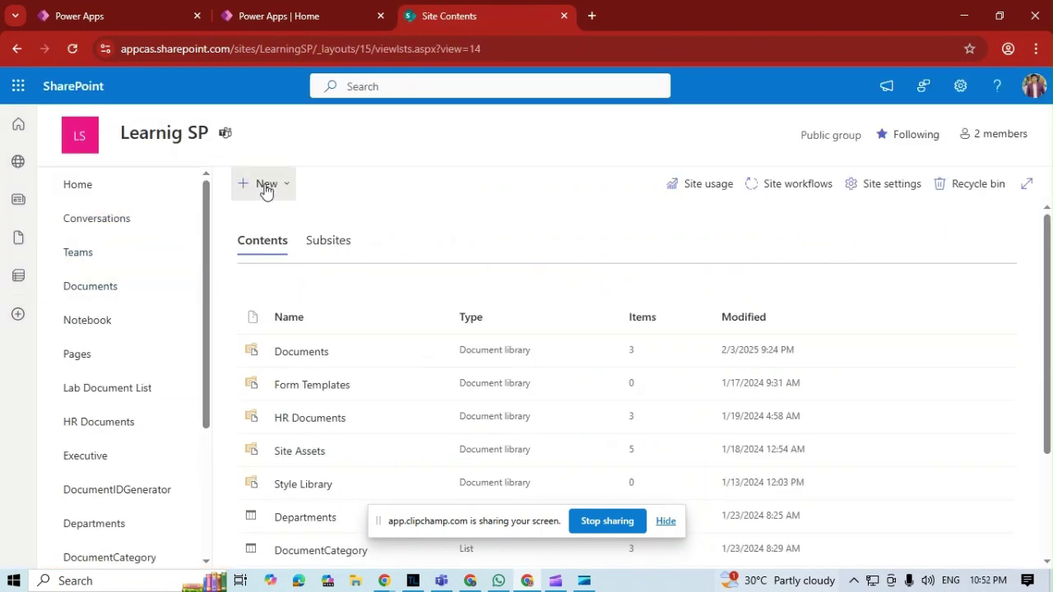
{"action": "left_click", "coordinate": [266, 188]}
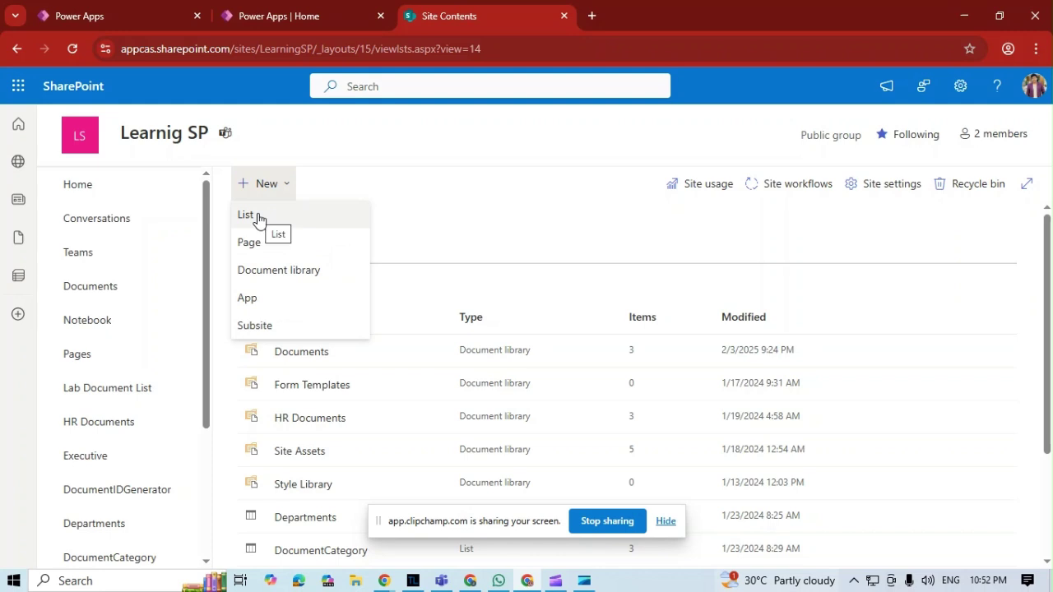
{"action": "left_click", "coordinate": [666, 521]}
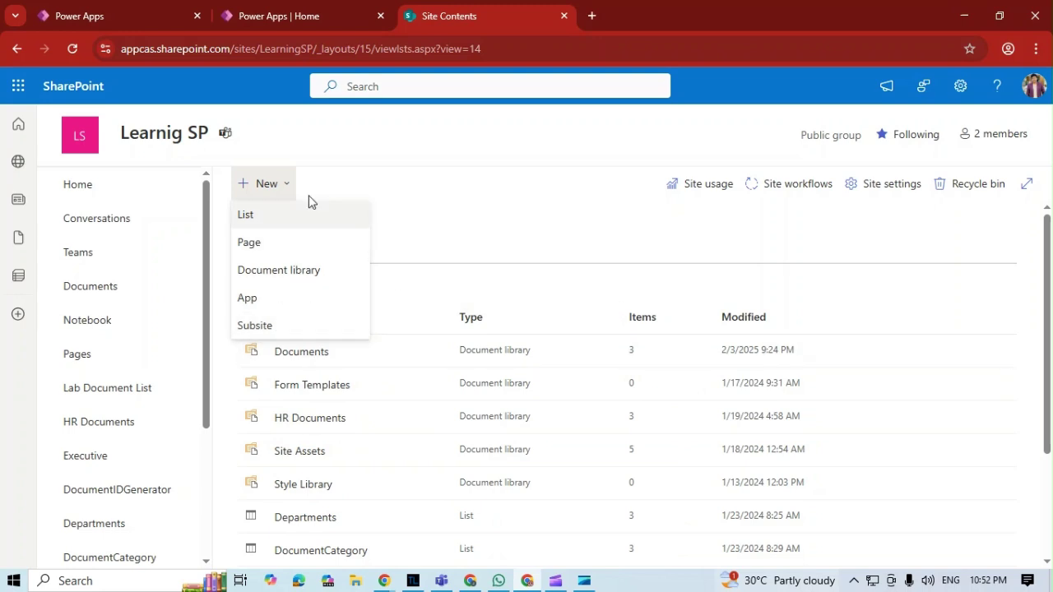
{"action": "left_click", "coordinate": [262, 220]}
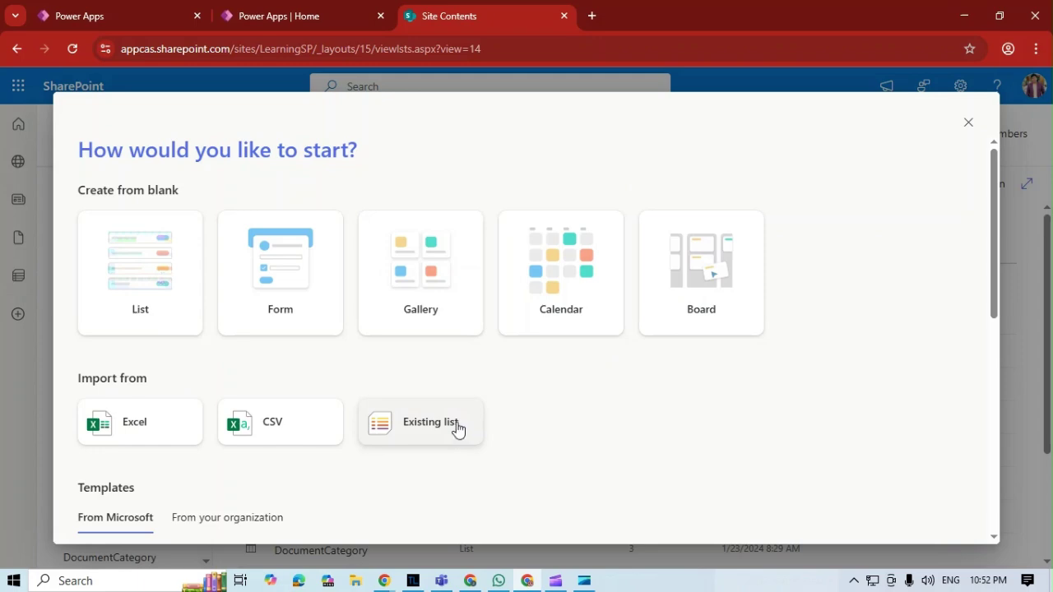
Create a blank list named Normal List, keeping it shown in the site navigation.
{"action": "scroll", "coordinate": [153, 425], "scroll_direction": "down", "scroll_amount": 5}
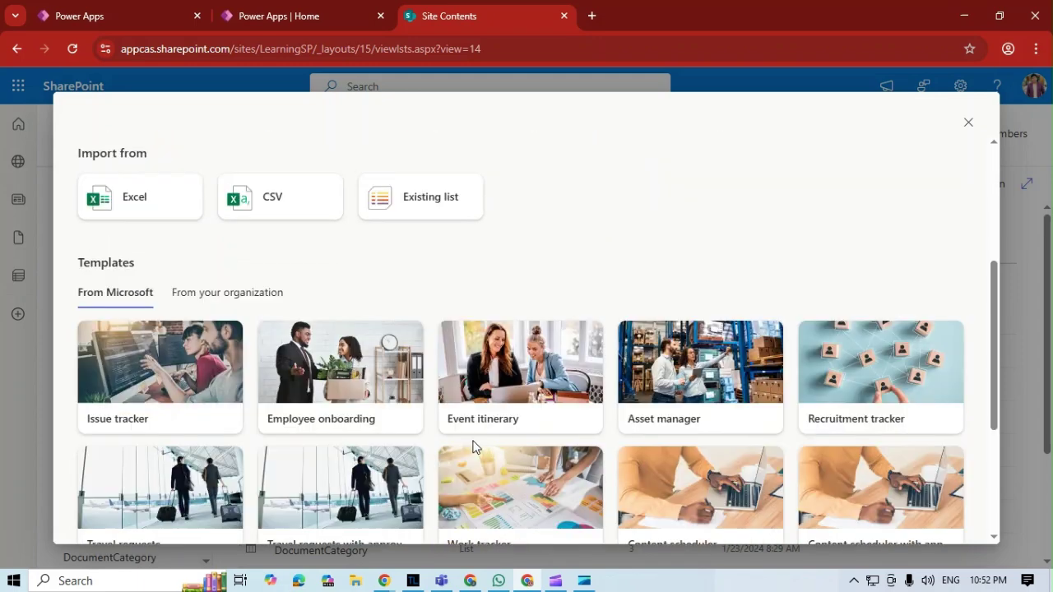
{"action": "scroll", "coordinate": [567, 445], "scroll_direction": "up", "scroll_amount": 5}
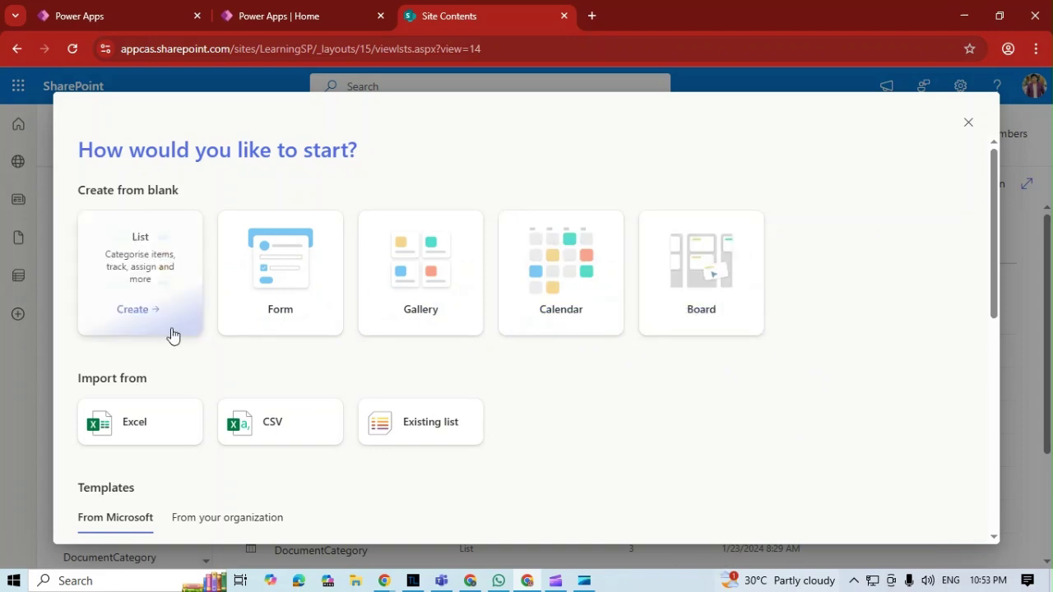
{"action": "left_click", "coordinate": [158, 283]}
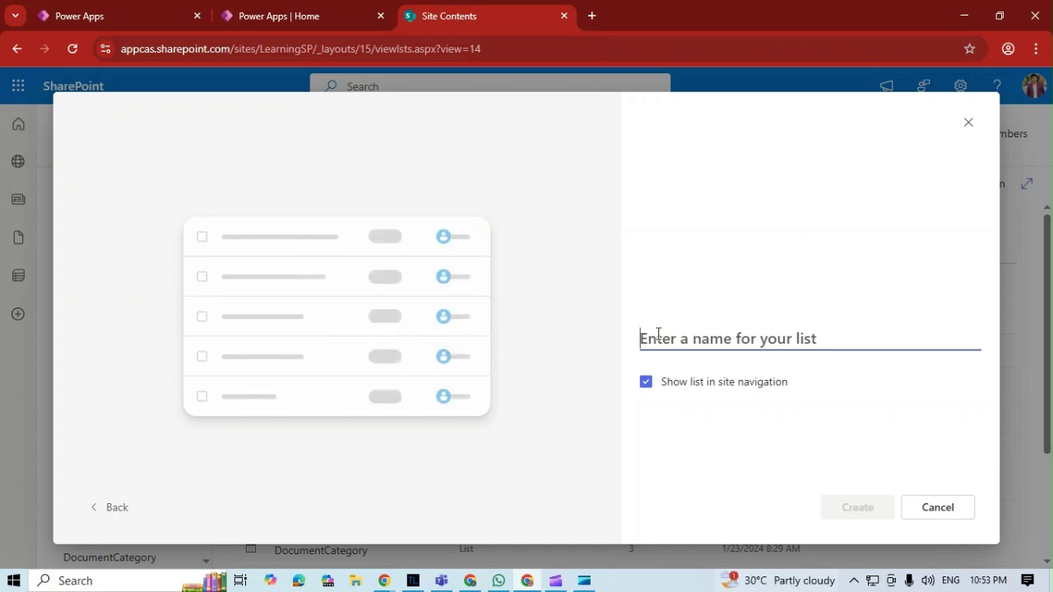
{"action": "type", "text": "Nora"}
{"action": "key", "text": "BackSpace"}
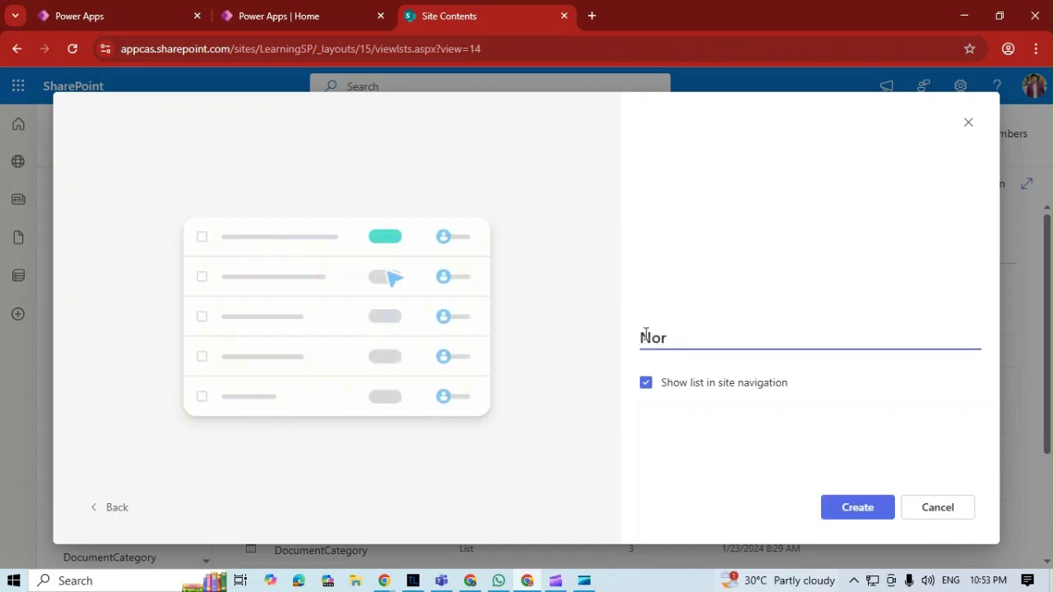
{"action": "type", "text": "mal List"}
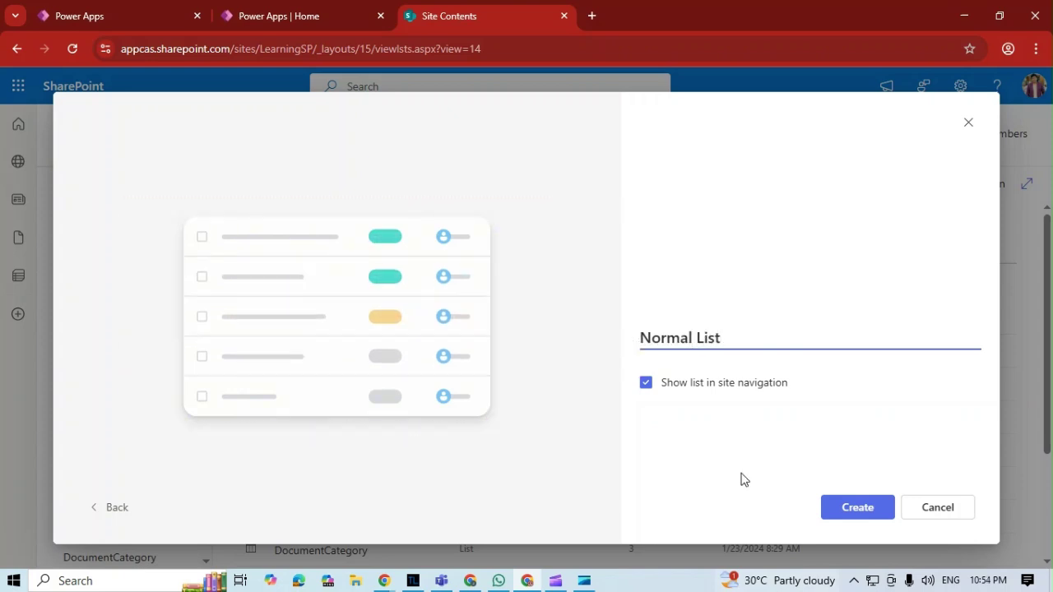
{"action": "left_click", "coordinate": [872, 515]}
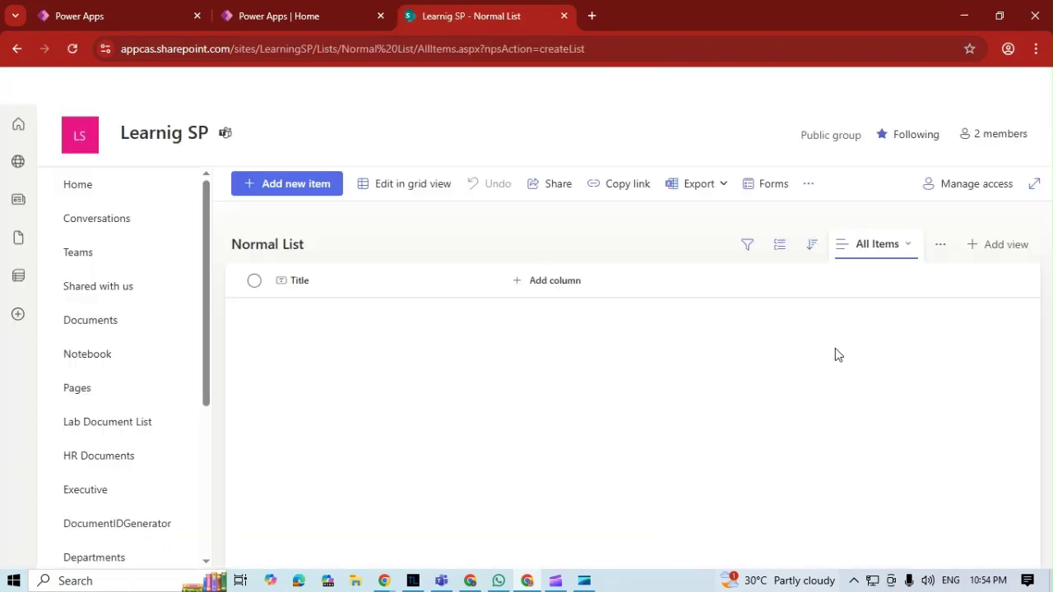
{"action": "left_click", "coordinate": [556, 286]}
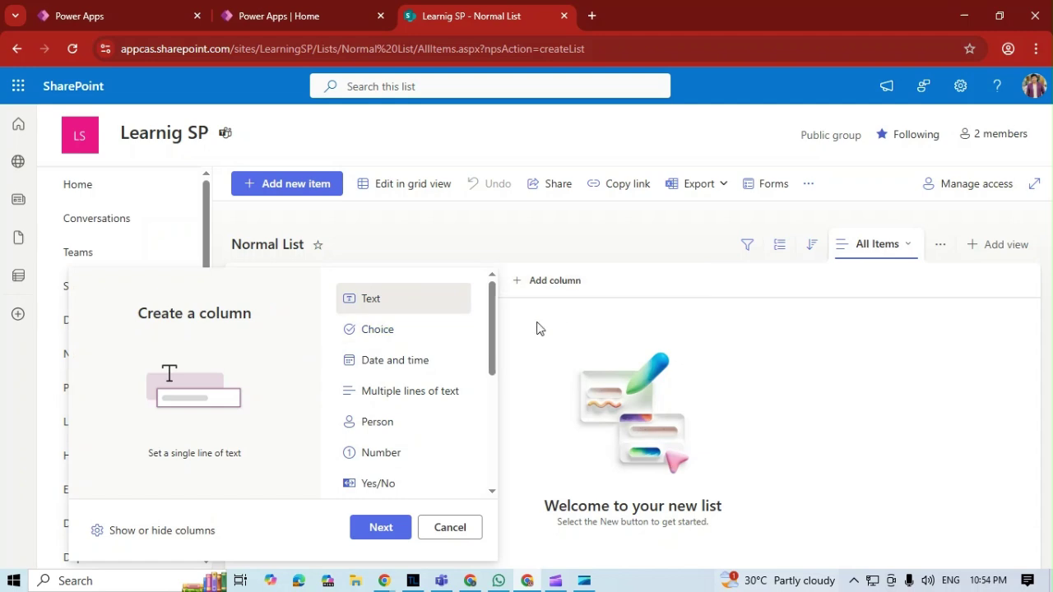
{"action": "left_click", "coordinate": [569, 332]}
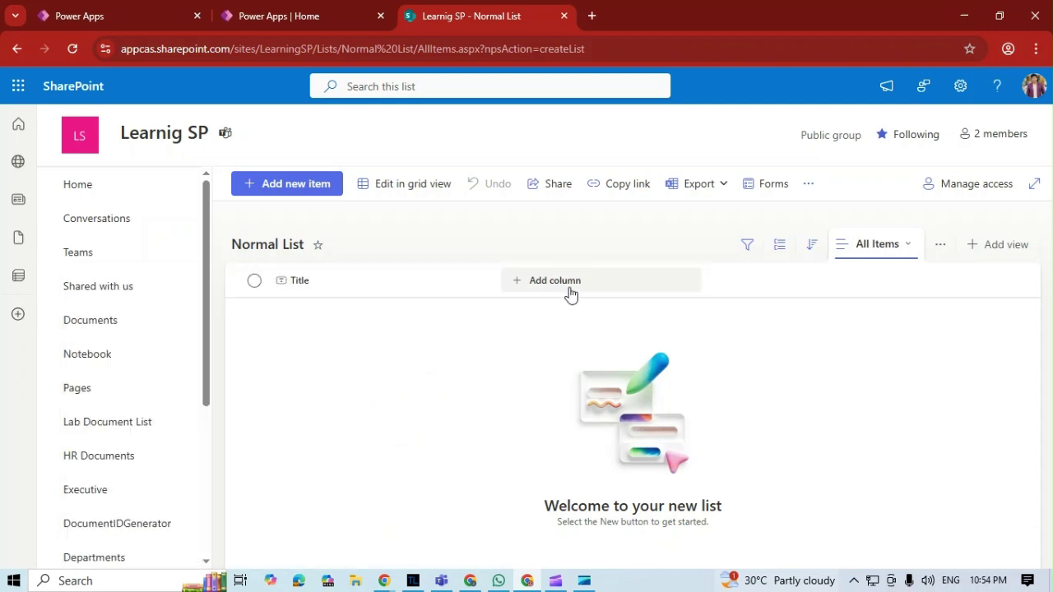
{"action": "left_click", "coordinate": [593, 15]}
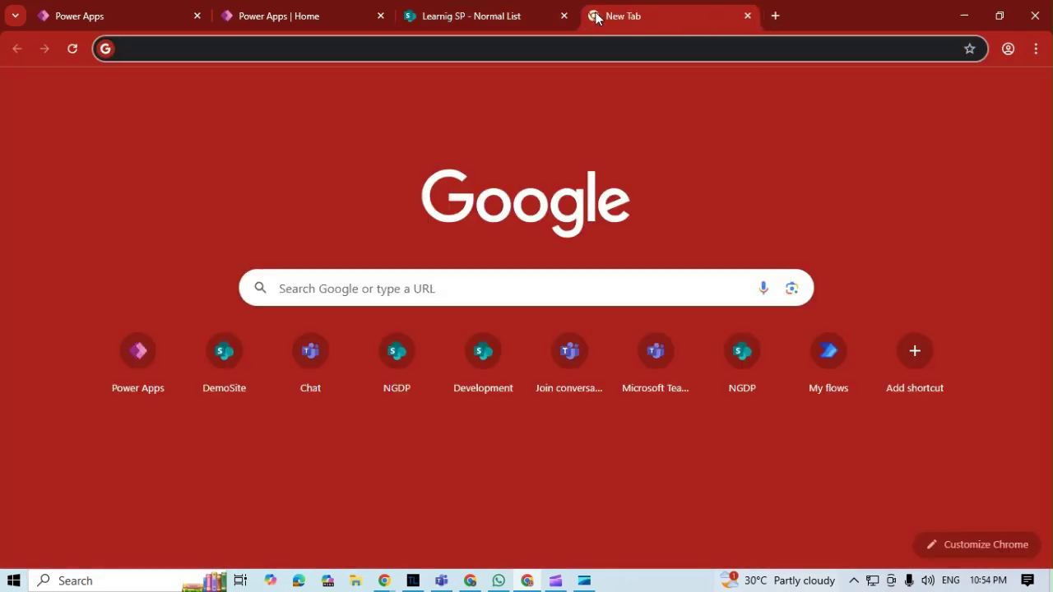
Duplicate the Normal List browser tab and open the site contents in the copy.
{"action": "left_click", "coordinate": [492, 13]}
{"action": "right_click", "coordinate": [487, 10]}
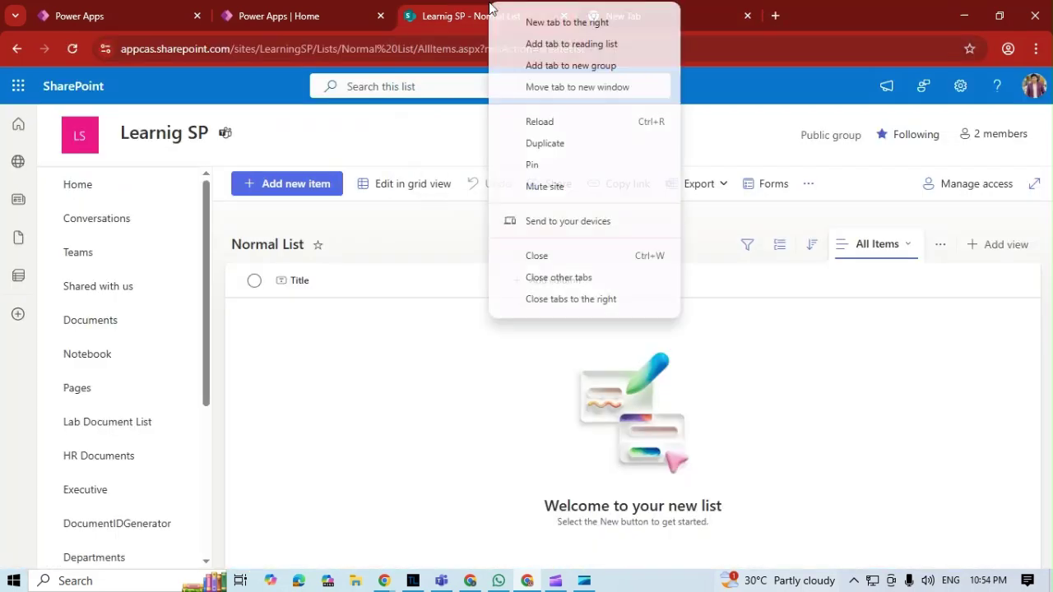
{"action": "key", "text": "Escape"}
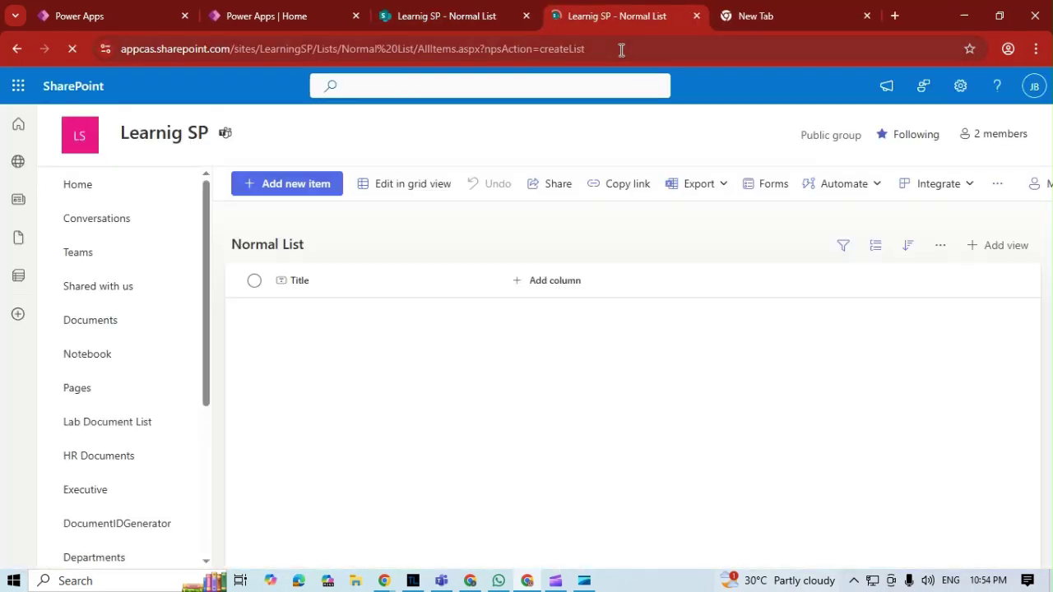
{"action": "left_click", "coordinate": [961, 86]}
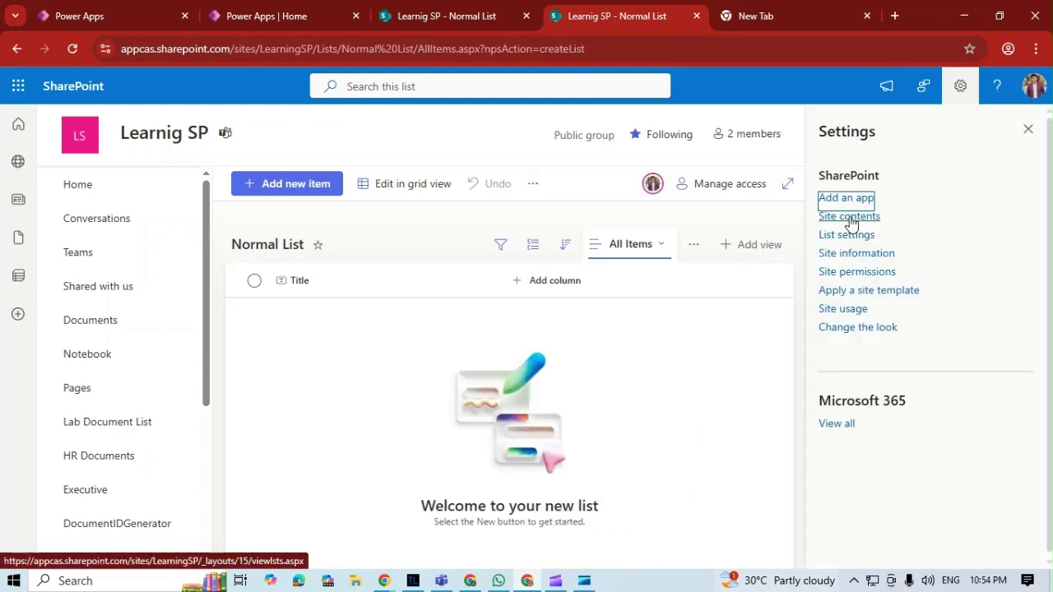
{"action": "left_click", "coordinate": [854, 217]}
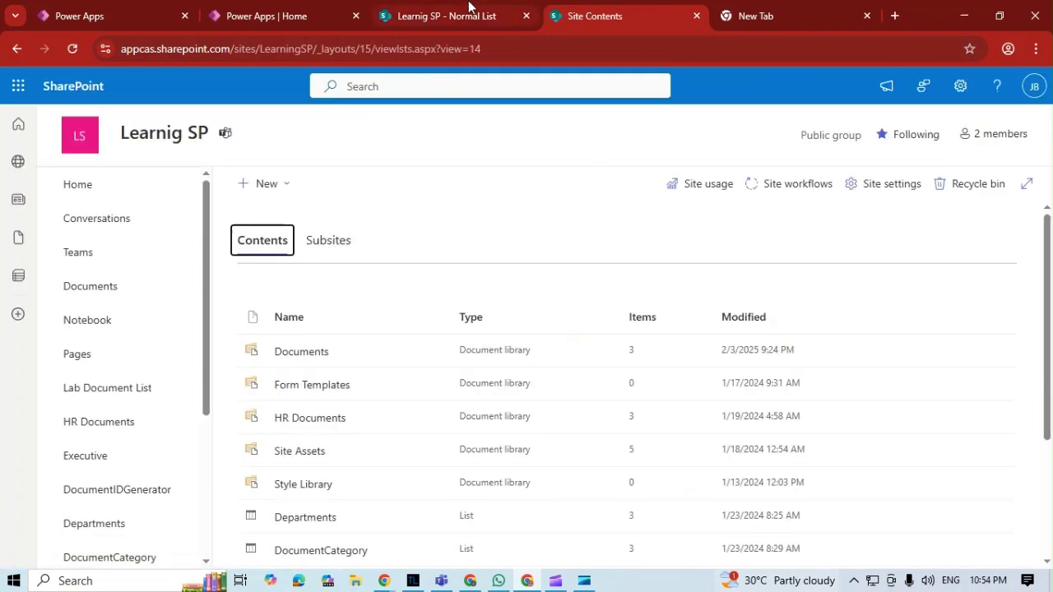
{"action": "left_click", "coordinate": [453, 8]}
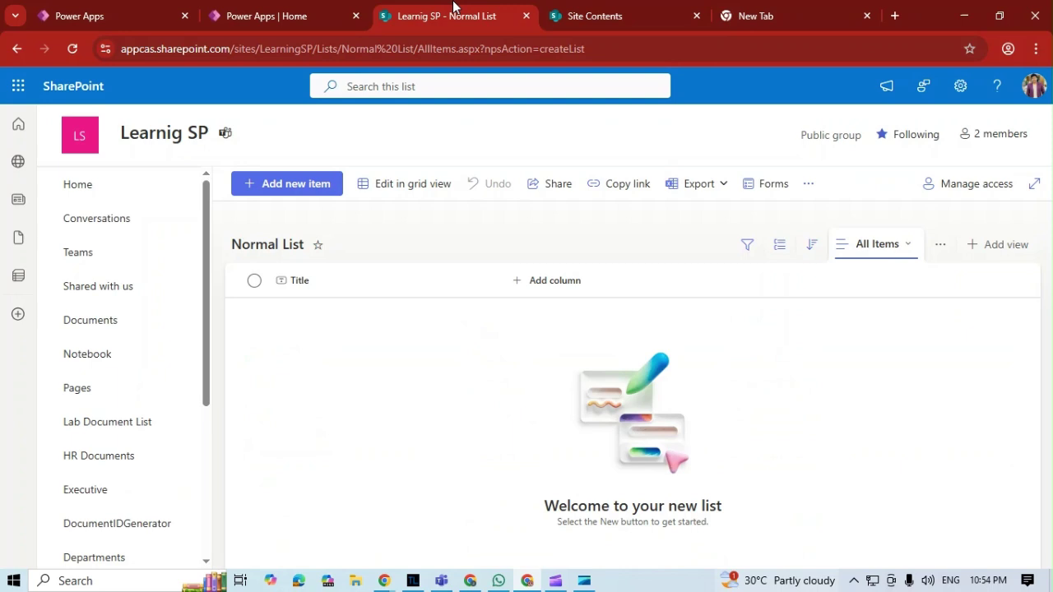
{"action": "left_click", "coordinate": [592, 8]}
{"action": "left_click", "coordinate": [478, 9]}
{"action": "left_click", "coordinate": [691, 16]}
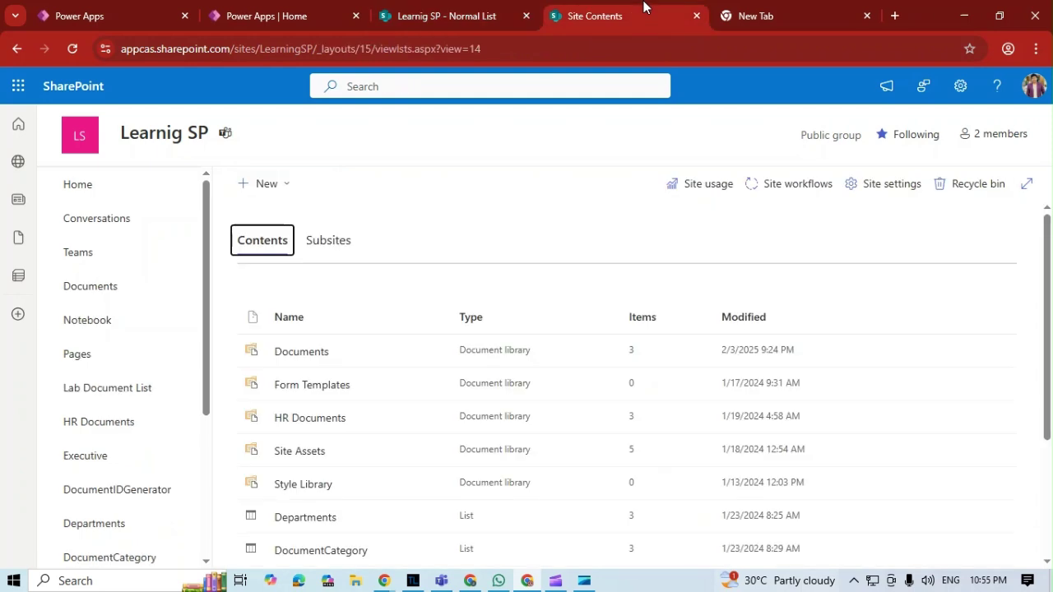
Create a new list from the blank Form option, named Feedback and shown in the site navigation.
{"action": "left_click", "coordinate": [263, 183]}
{"action": "left_click", "coordinate": [265, 216]}
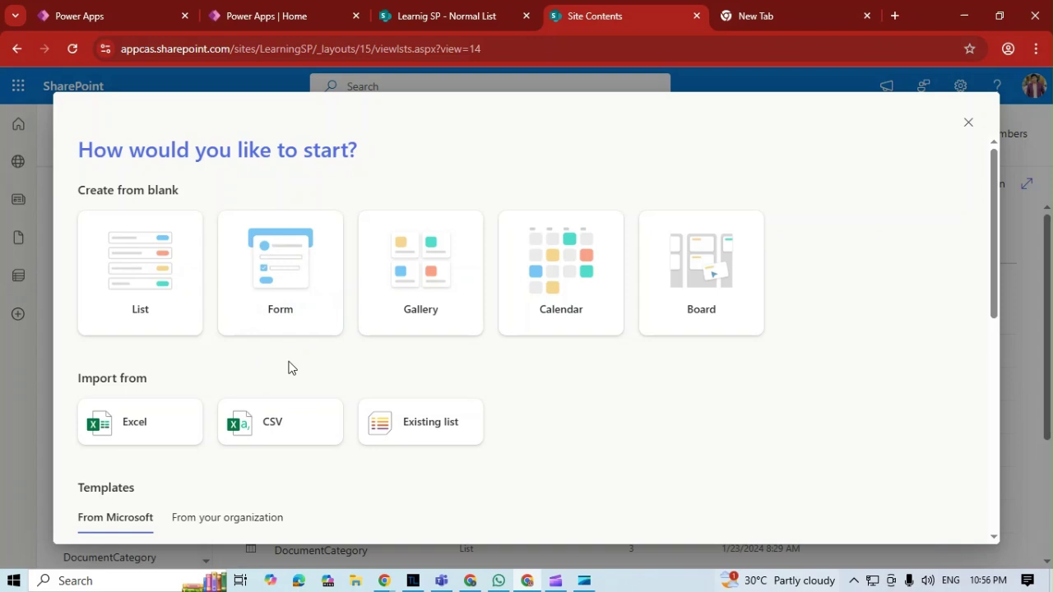
{"action": "mouse_move", "coordinate": [291, 289]}
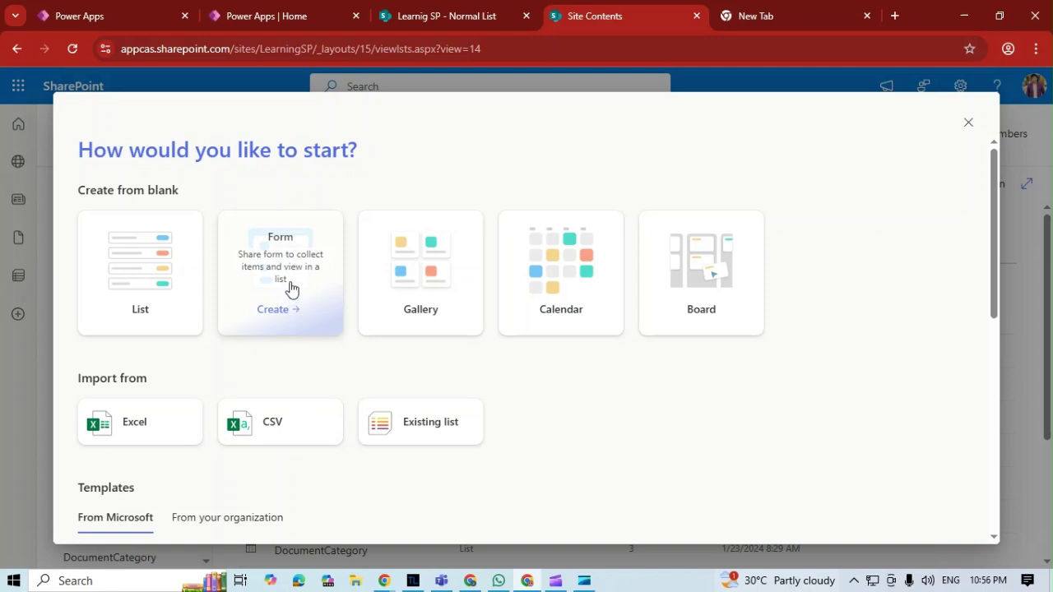
{"action": "left_click", "coordinate": [290, 288]}
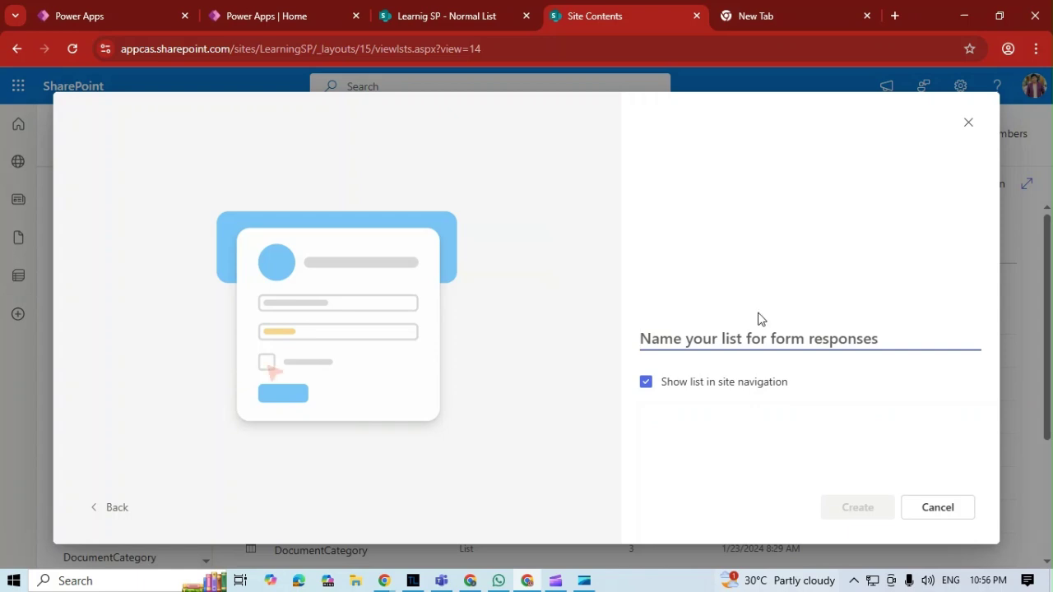
{"action": "type", "text": "Feedback"}
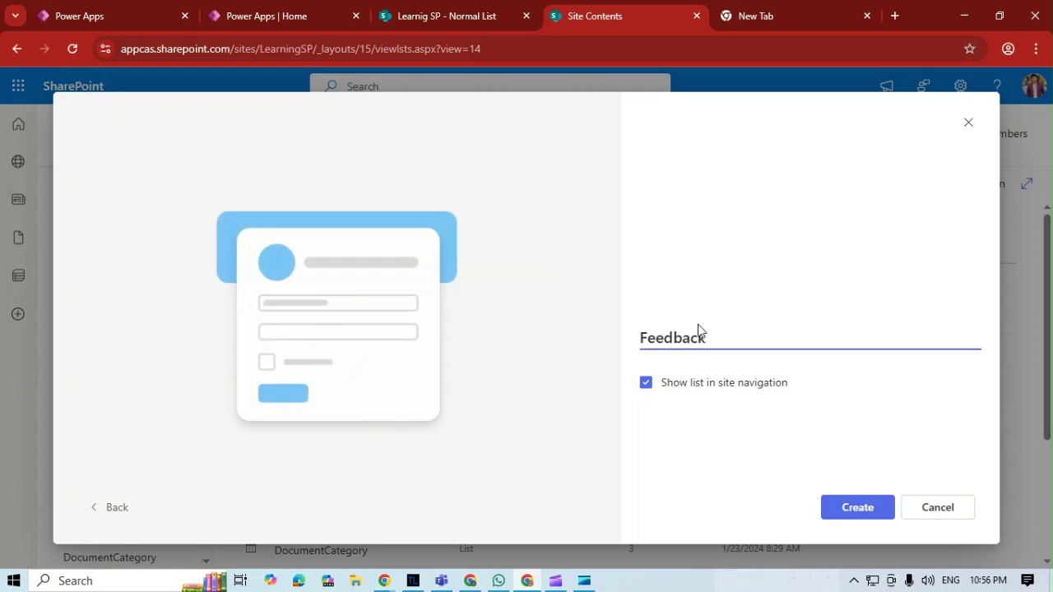
{"action": "left_click", "coordinate": [876, 510]}
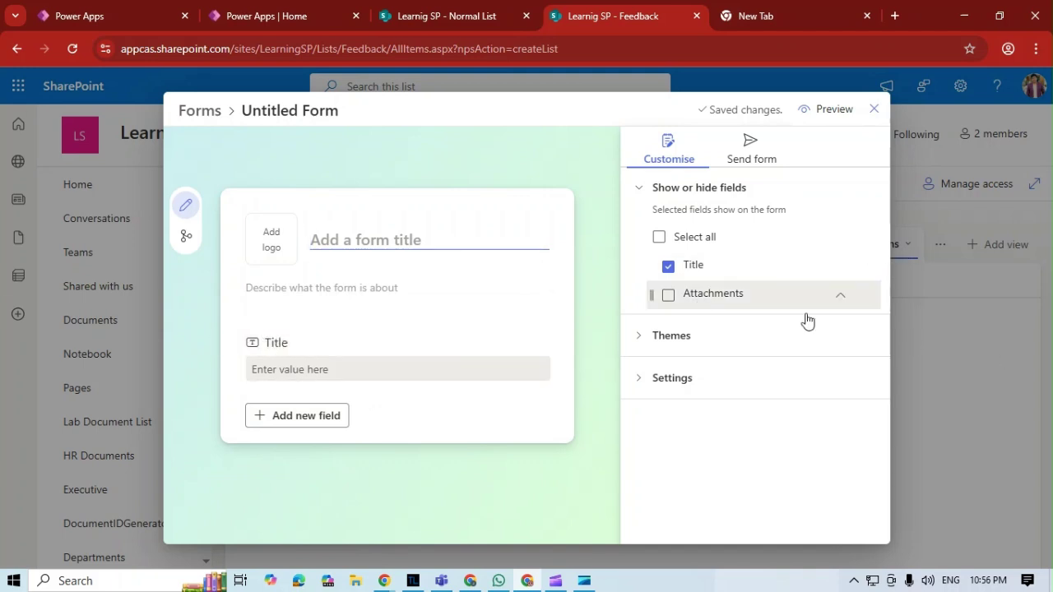
Add the image DP trans.png from the Downloads folder as the form's logo.
{"action": "left_click", "coordinate": [280, 245]}
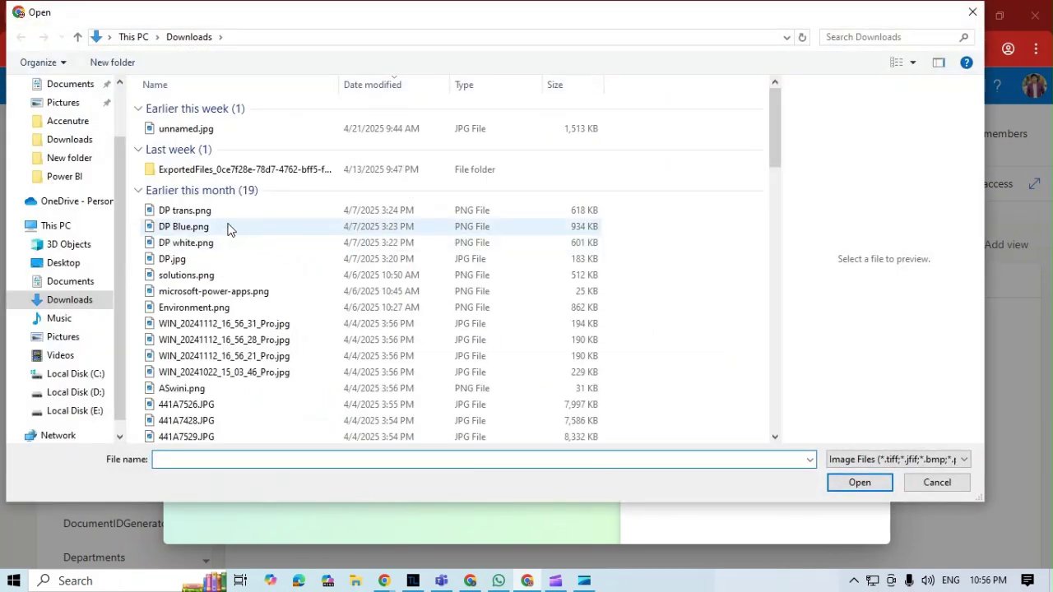
{"action": "left_click", "coordinate": [247, 211]}
{"action": "left_click", "coordinate": [852, 483]}
Set the form title to "Power Apps Session Feedback".
{"action": "left_click", "coordinate": [345, 235]}
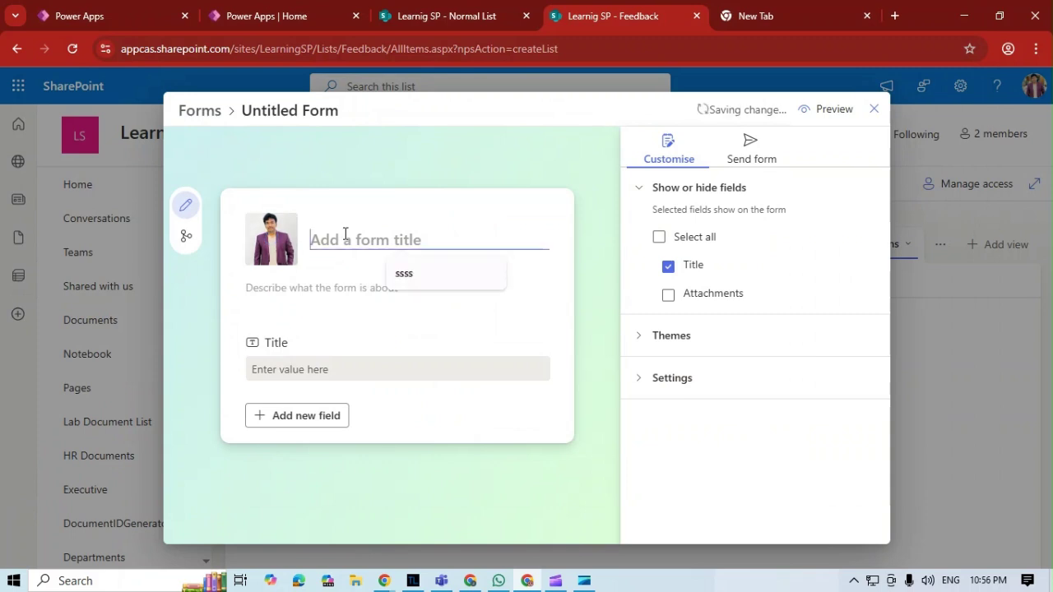
{"action": "type", "text": "Sess"}
{"action": "key", "text": "BackSpace"}
{"action": "key", "text": "BackSpace"}
{"action": "key", "text": "BackSpace"}
{"action": "key", "text": "BackSpace"}
{"action": "type", "text": "Poweer"}
{"action": "key", "text": "BackSpace"}
{"action": "type", "text": "r "}
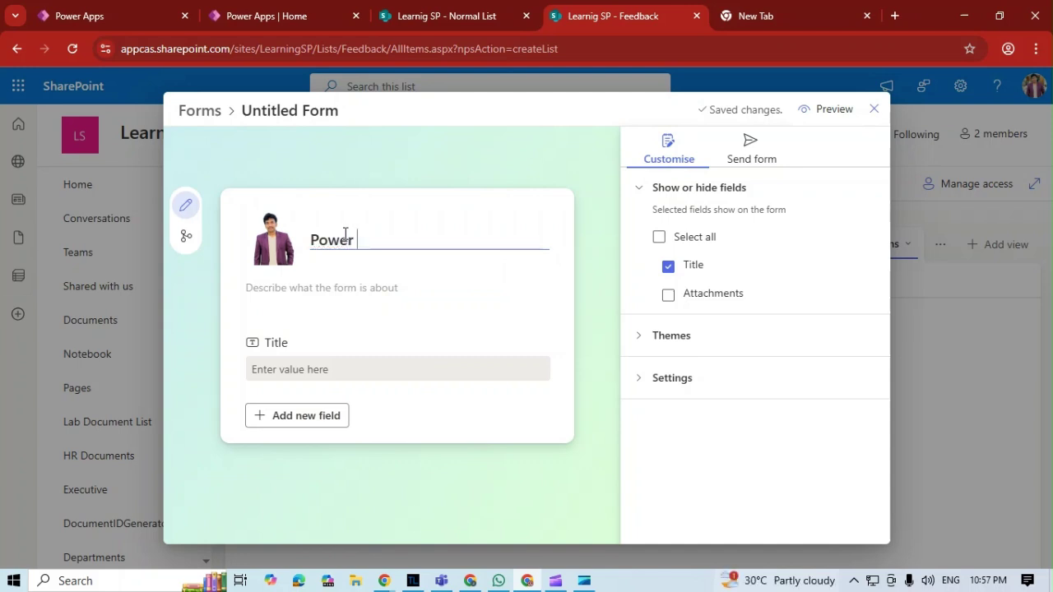
{"action": "type", "text": "Apps Session Feed"}
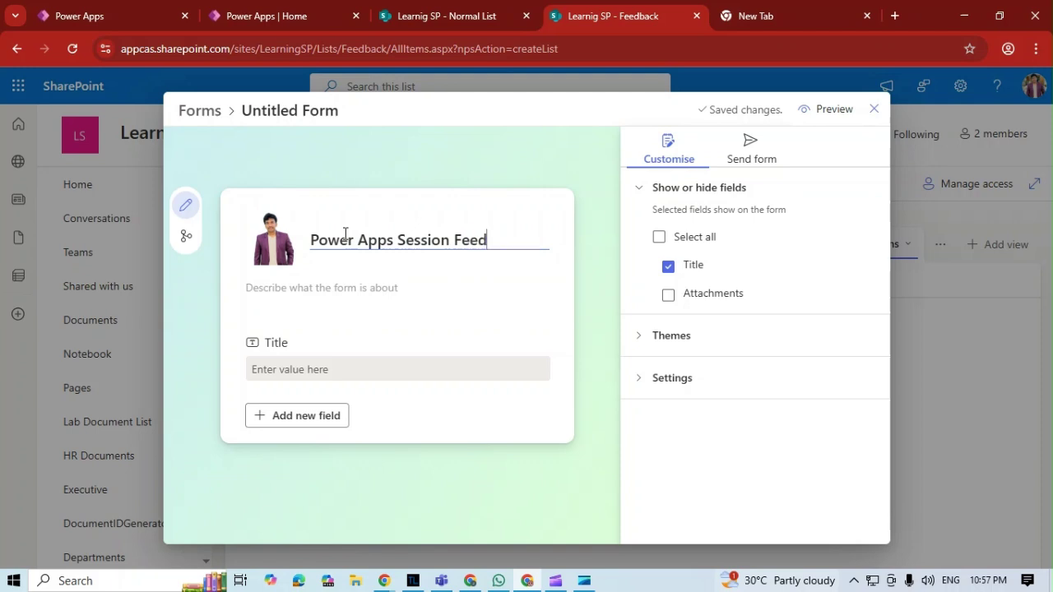
{"action": "type", "text": "back"}
Enter the form description "Please provide your valuable feedback", correcting the spelling of "valuable".
{"action": "left_click", "coordinate": [317, 287]}
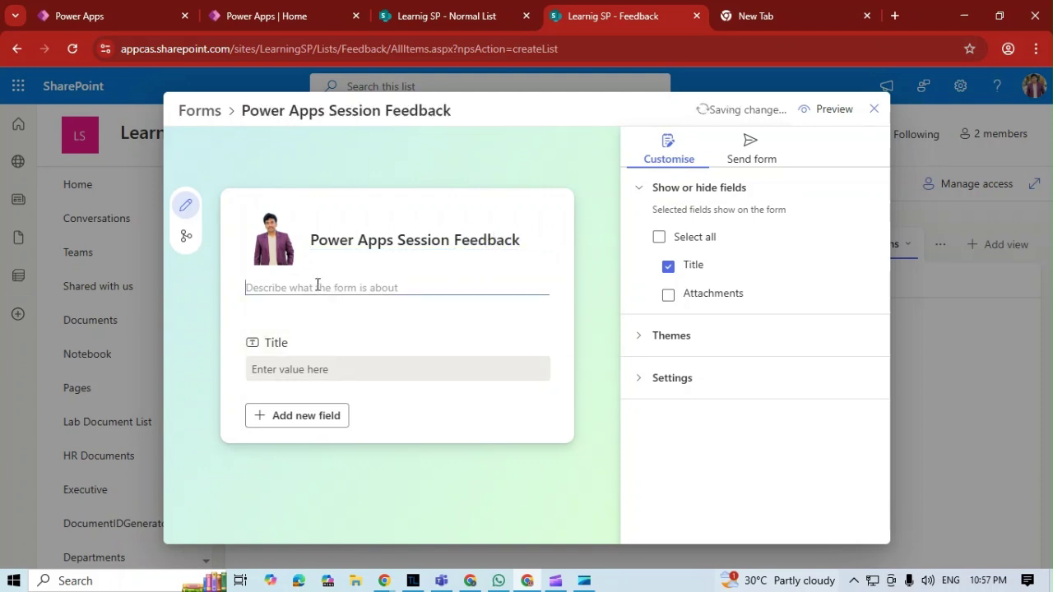
{"action": "type", "text": "Please "}
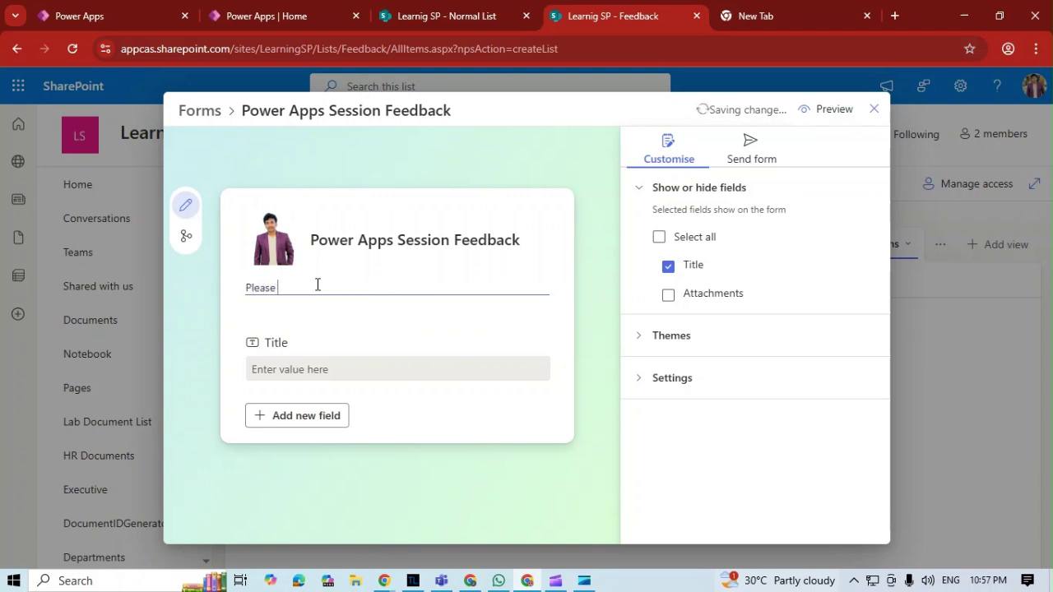
{"action": "type", "text": "provide your valueable feedback"}
{"action": "right_click", "coordinate": [354, 288]}
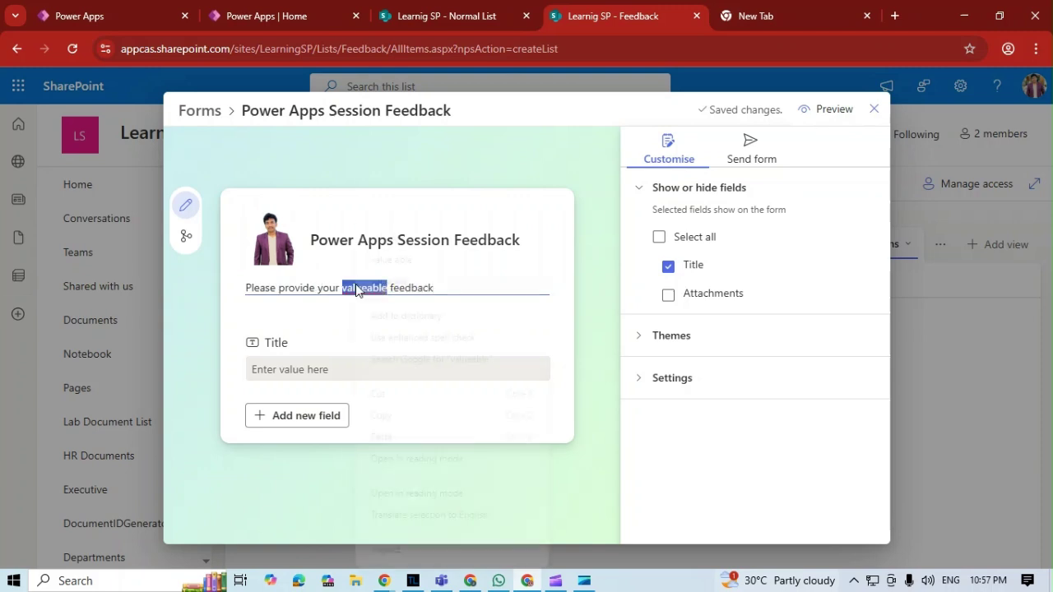
{"action": "left_click", "coordinate": [379, 239]}
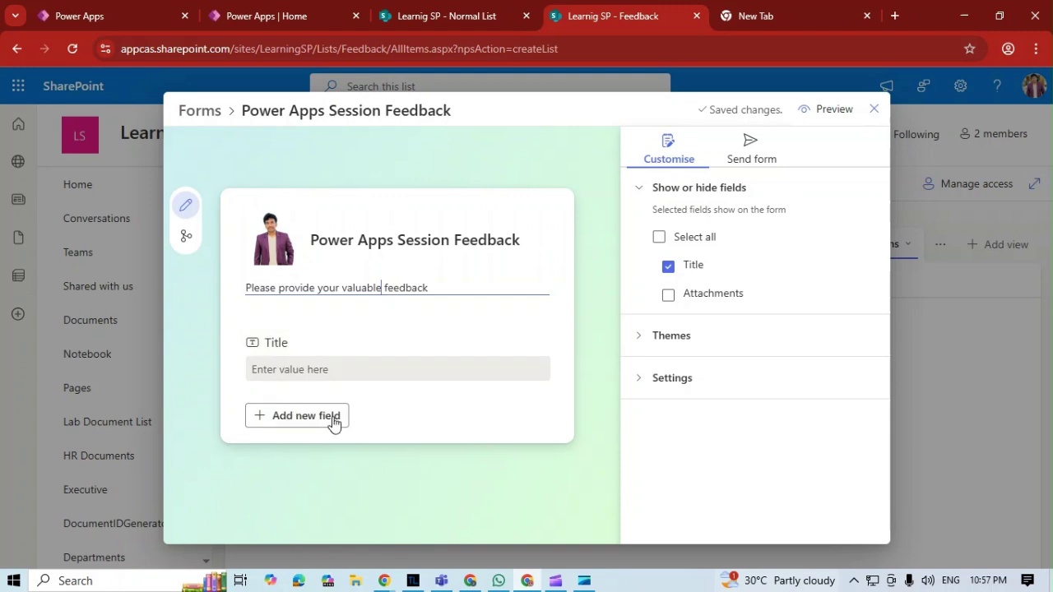
Change the label of the form's Title field to "Corse Name".
{"action": "left_click", "coordinate": [289, 349]}
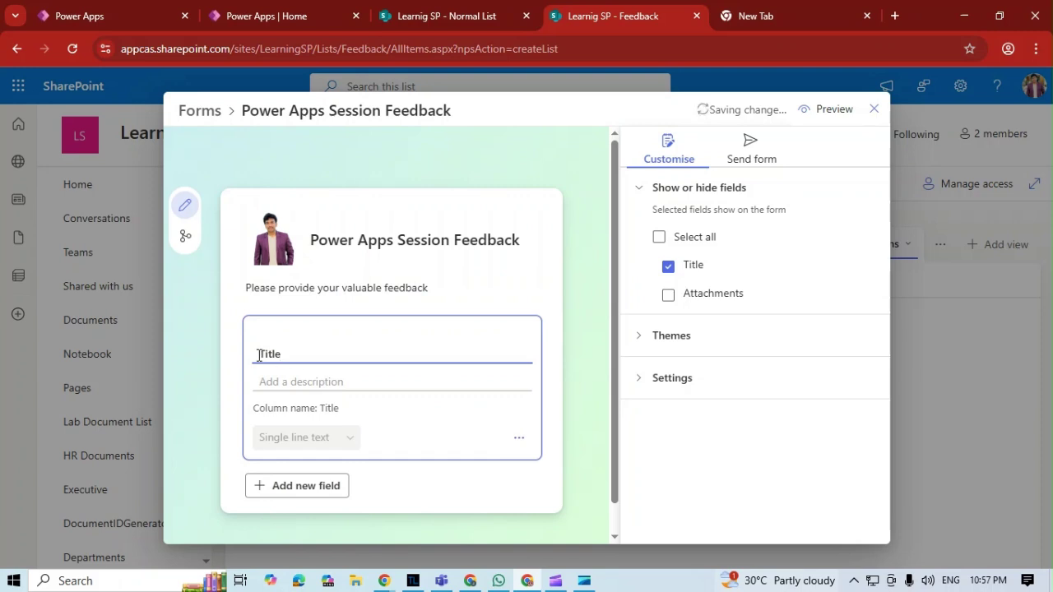
{"action": "double_click", "coordinate": [267, 354]}
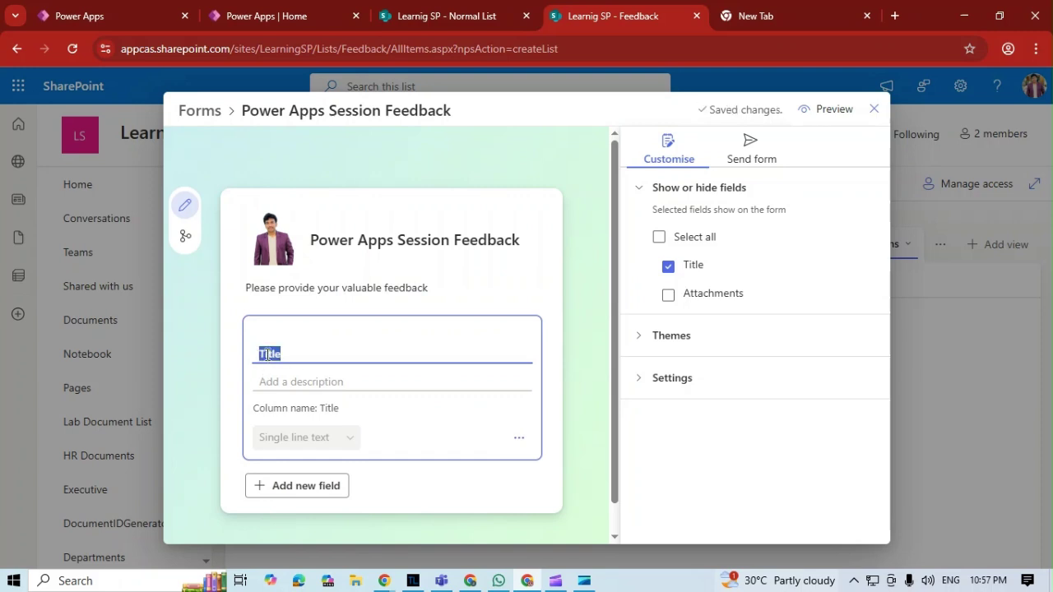
{"action": "type", "text": "Corse Name"}
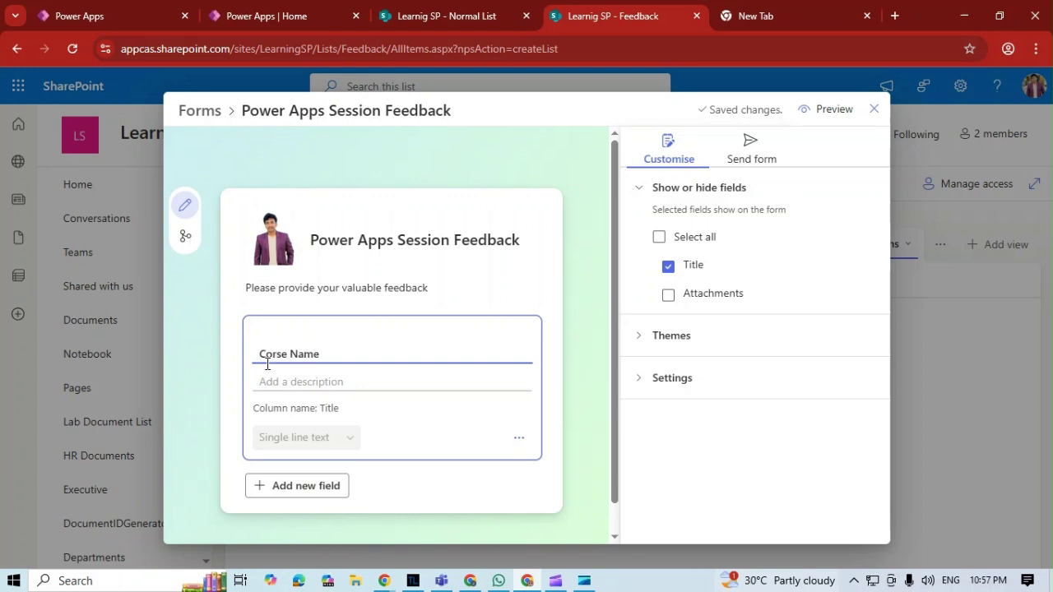
Correct the spelling of the Title field's label to "Course Name".
{"action": "left_click", "coordinate": [274, 353]}
{"action": "type", "text": "u"}
{"action": "left_click", "coordinate": [326, 383]}
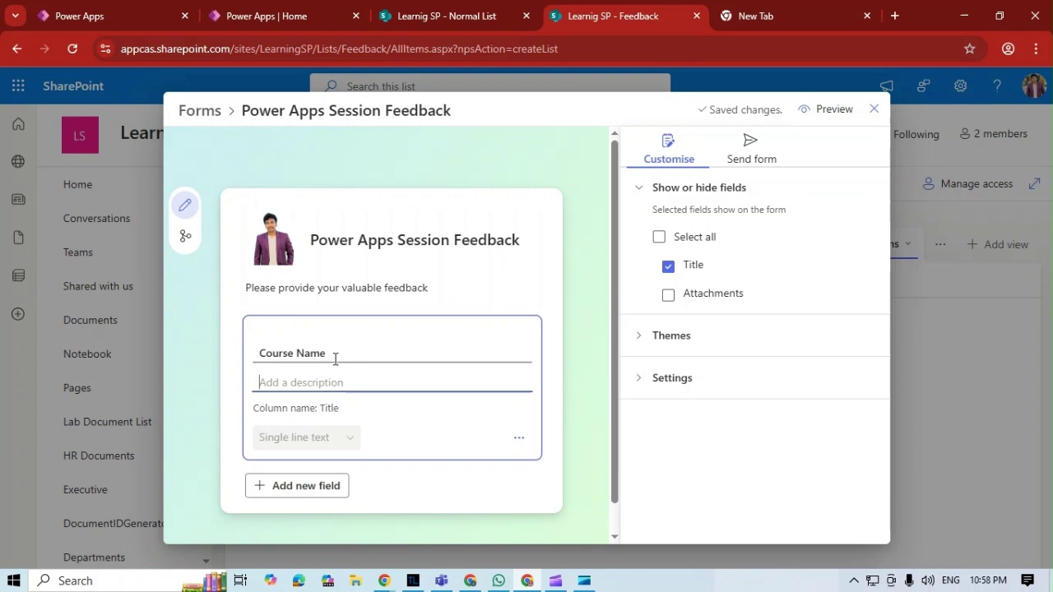
{"action": "left_click", "coordinate": [415, 489]}
Add a Date and time field titled "Attended ON" to the form, leaving it optional.
{"action": "left_click", "coordinate": [301, 423]}
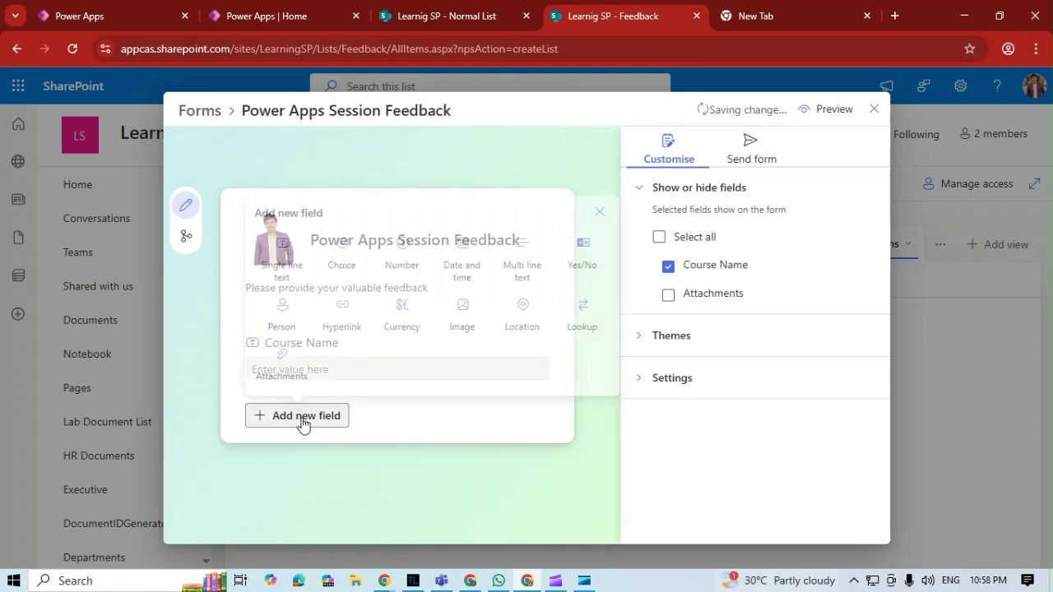
{"action": "left_click", "coordinate": [462, 255]}
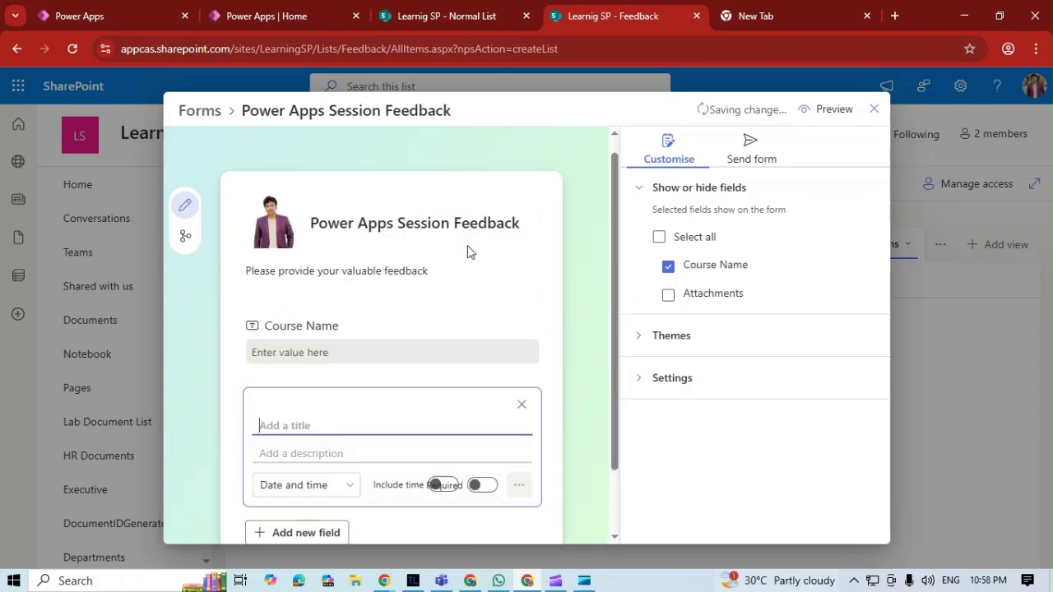
{"action": "type", "text": "Attended ON"}
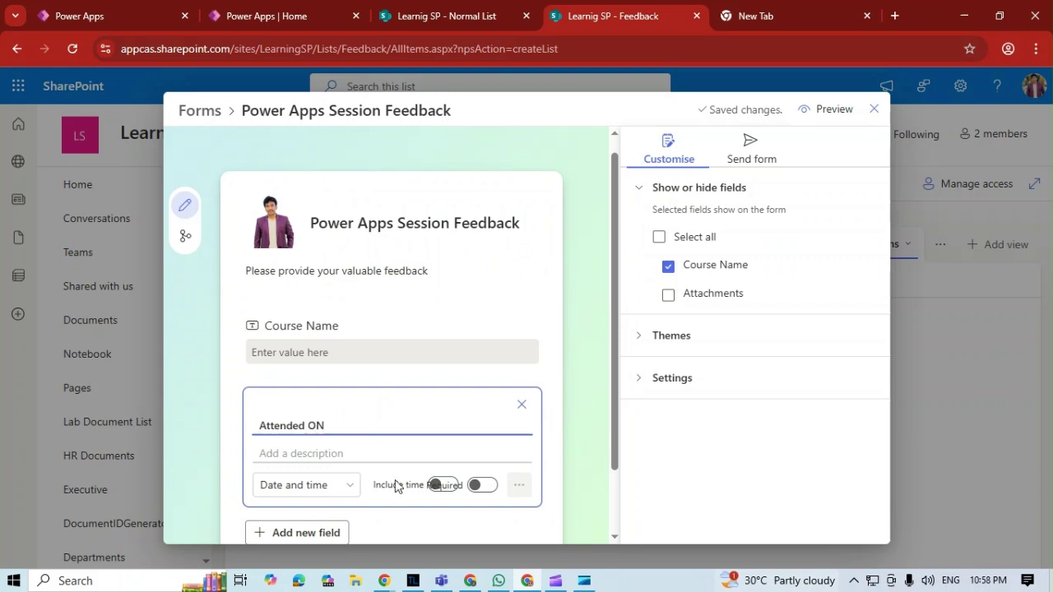
{"action": "scroll", "coordinate": [453, 505], "scroll_direction": "down", "scroll_amount": 1}
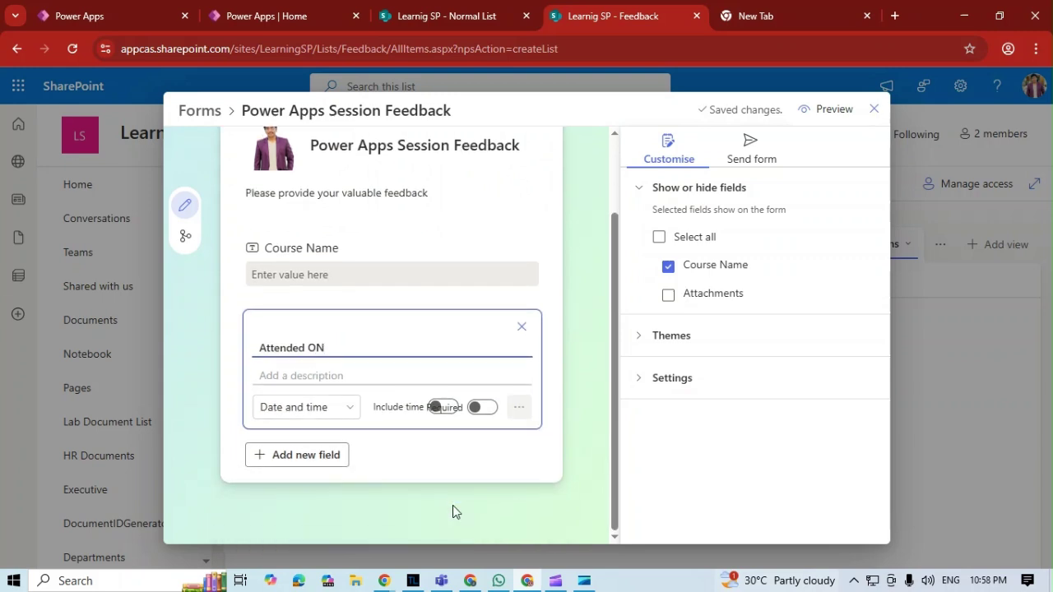
{"action": "left_click", "coordinate": [447, 410]}
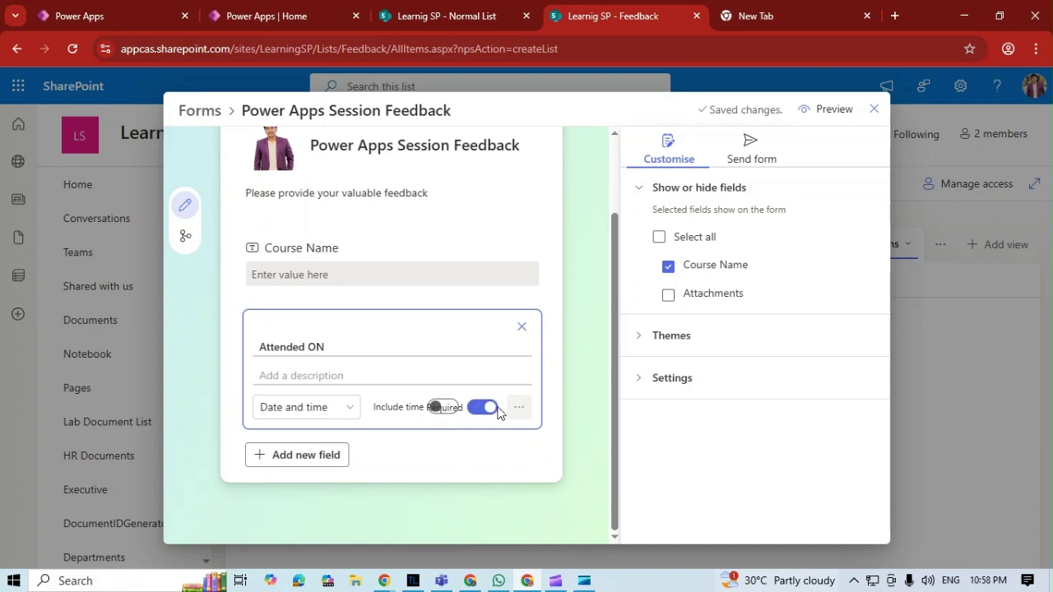
{"action": "left_click", "coordinate": [484, 411]}
{"action": "left_click", "coordinate": [335, 459]}
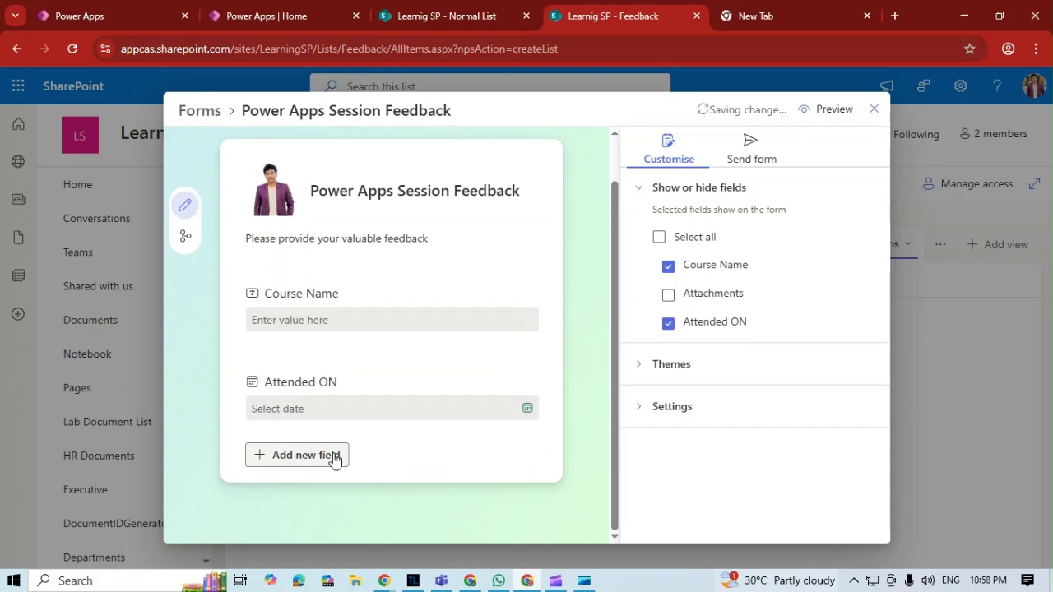
Add a Choice field titled "How was it ?" to the form.
{"action": "left_click", "coordinate": [333, 457]}
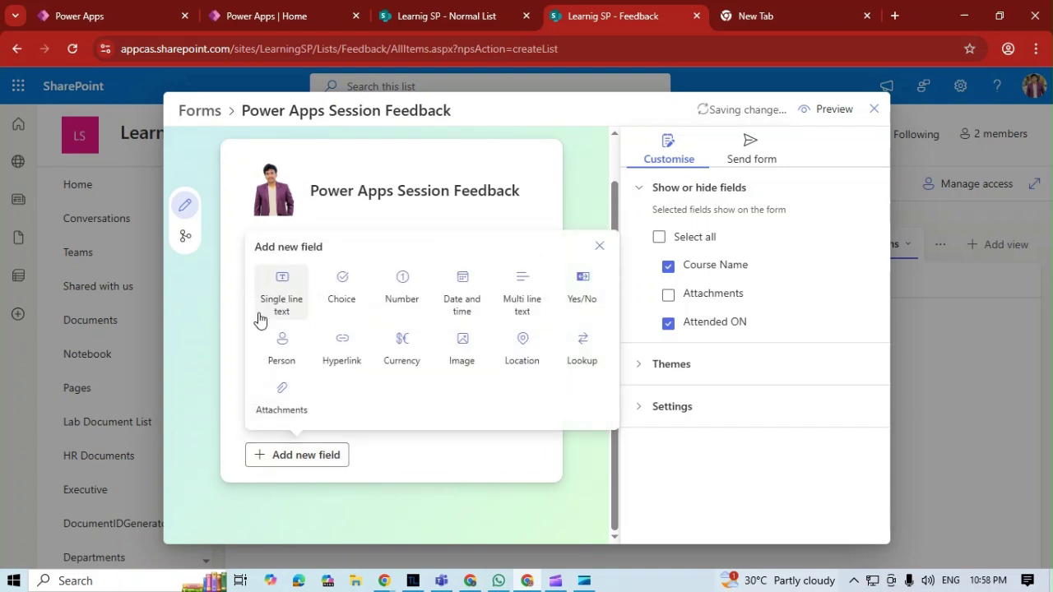
{"action": "left_click", "coordinate": [345, 300]}
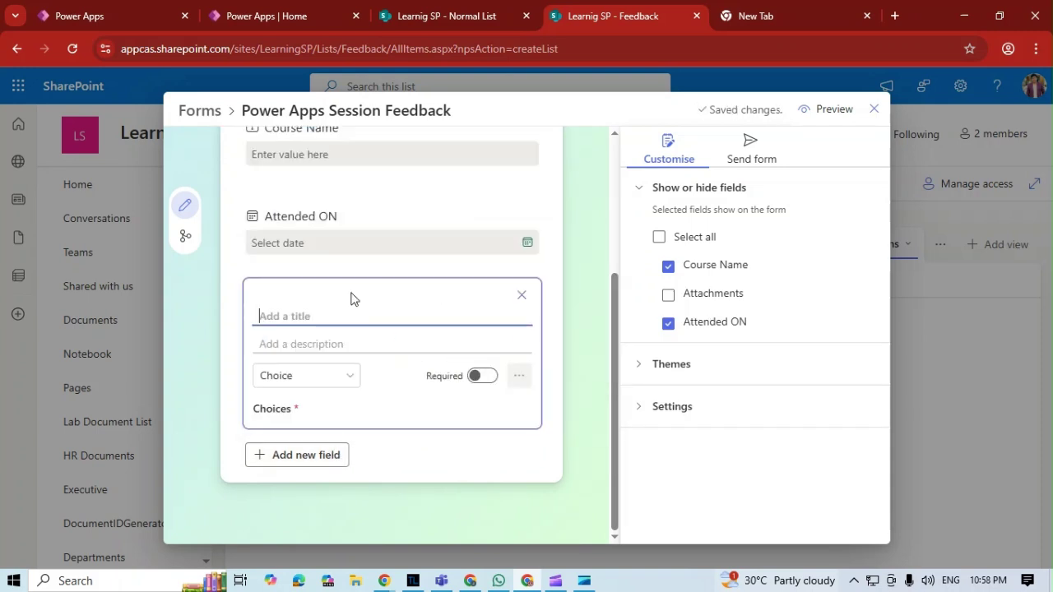
{"action": "type", "text": "How was it ?"}
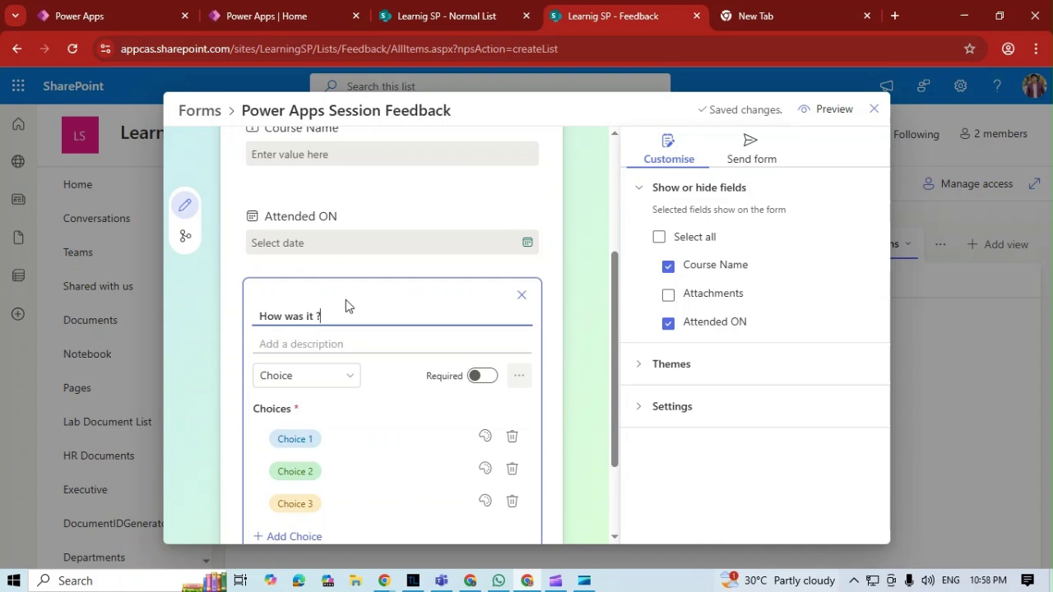
Rename the second option of the "How was it ?" field to "Good".
{"action": "scroll", "coordinate": [346, 303], "scroll_direction": "down", "scroll_amount": 2}
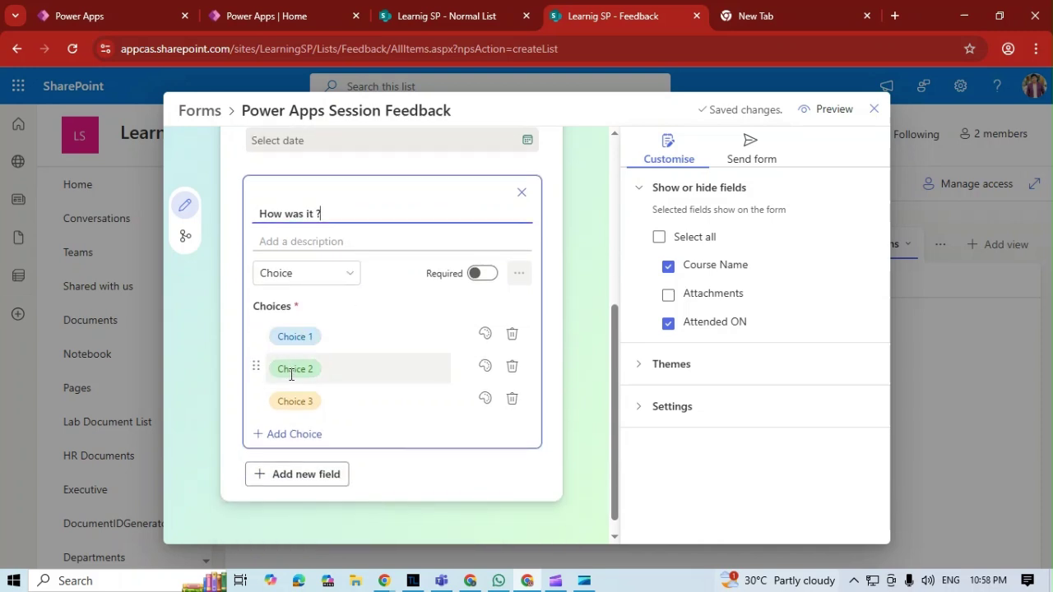
{"action": "left_click", "coordinate": [291, 374]}
{"action": "type", "text": "Goo"}
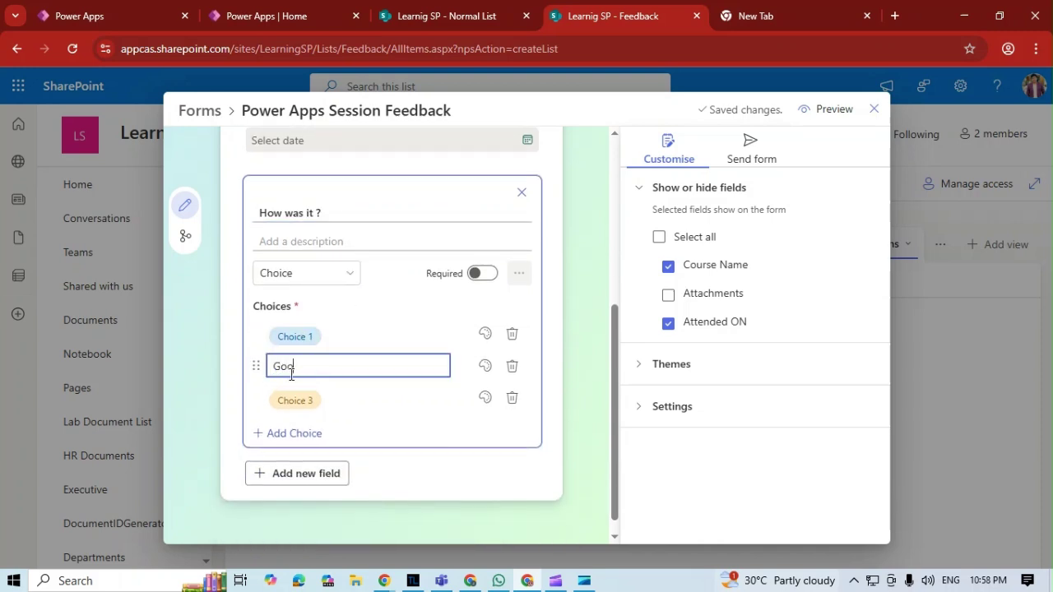
{"action": "type", "text": "d"}
Try to rename the first option of the "How was it ?" field to "Extremly Good" and the third to "Poor".
{"action": "left_click", "coordinate": [297, 337]}
{"action": "type", "text": "Extremly"}
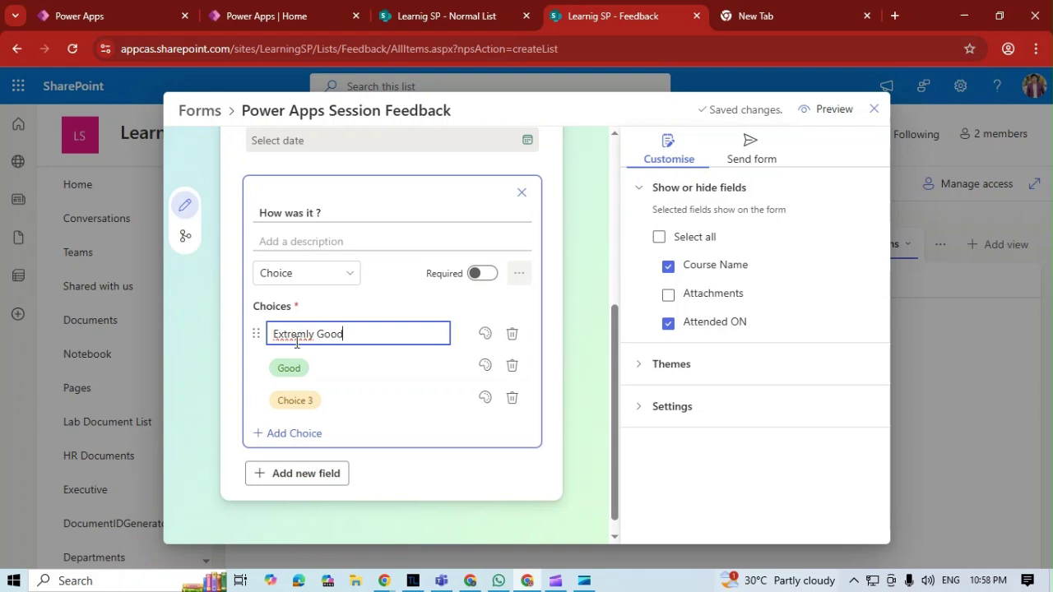
{"action": "right_click", "coordinate": [297, 342]}
{"action": "left_click", "coordinate": [345, 35]}
{"action": "left_click", "coordinate": [299, 391]}
{"action": "type", "text": "Poo"}
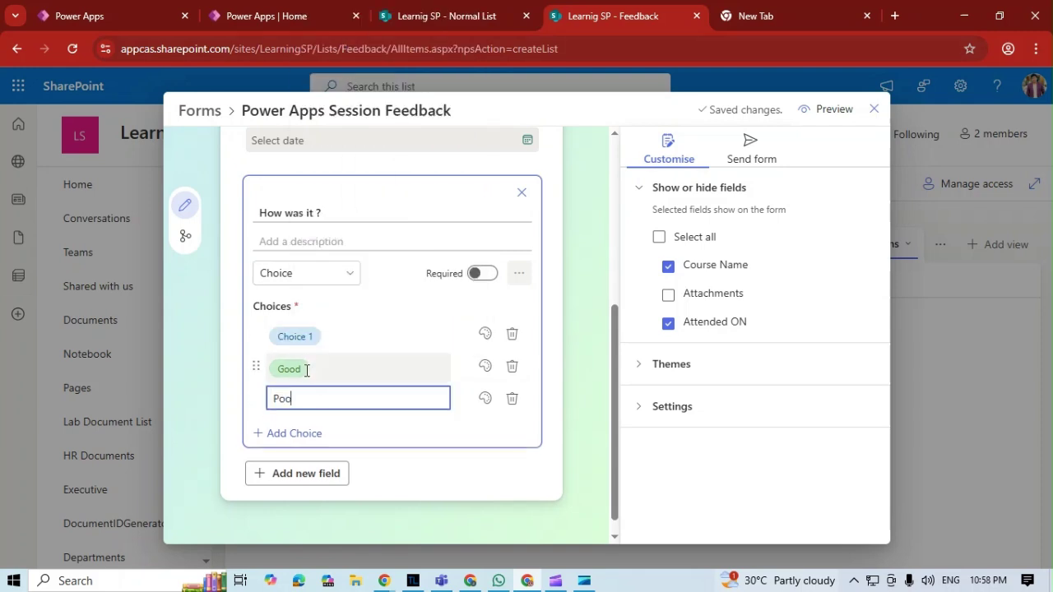
{"action": "type", "text": "r"}
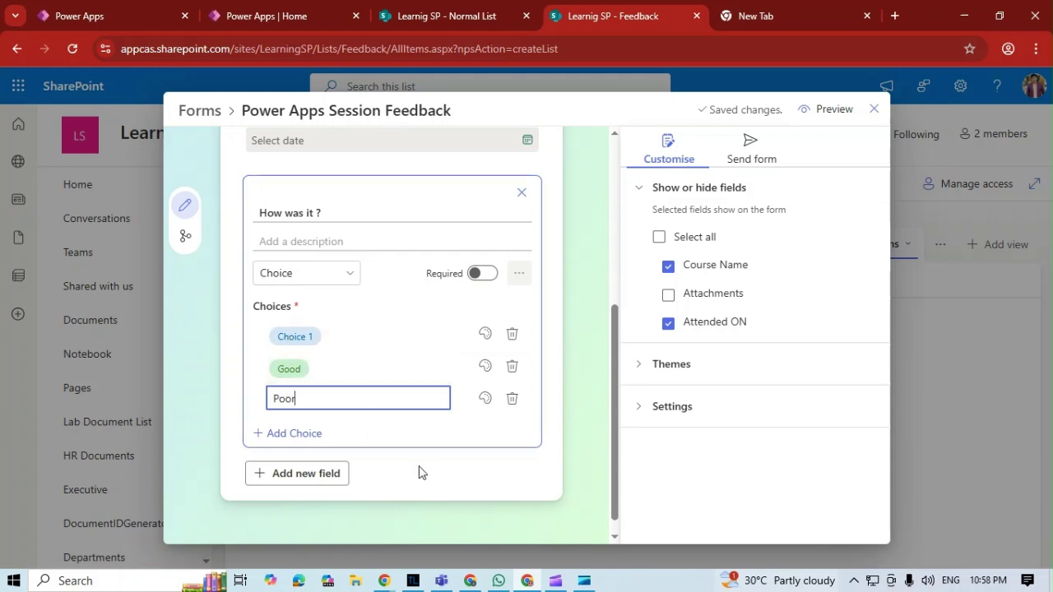
Make the "How was it ?" field required and move the "Attended ON" field below it.
{"action": "left_click", "coordinate": [486, 275]}
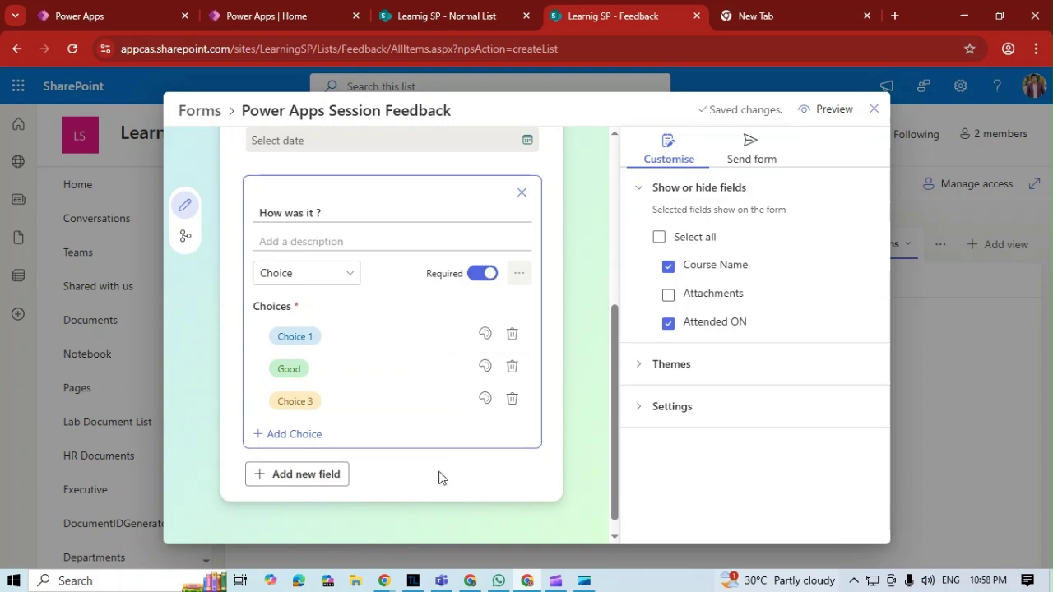
{"action": "left_click", "coordinate": [560, 464]}
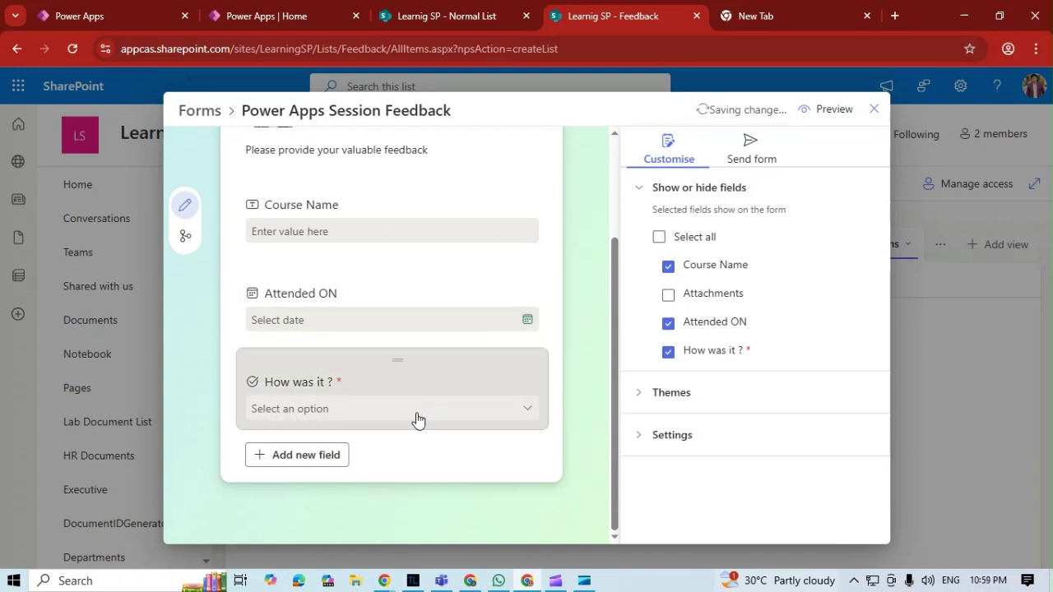
{"action": "scroll", "coordinate": [410, 416], "scroll_direction": "up", "scroll_amount": 3}
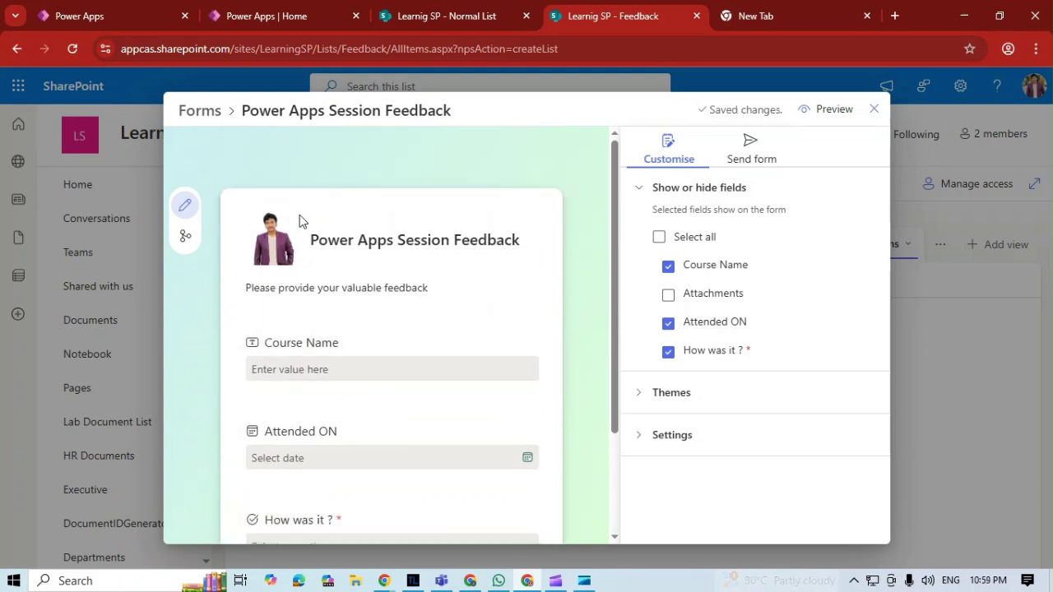
{"action": "scroll", "coordinate": [388, 244], "scroll_direction": "down", "scroll_amount": 2}
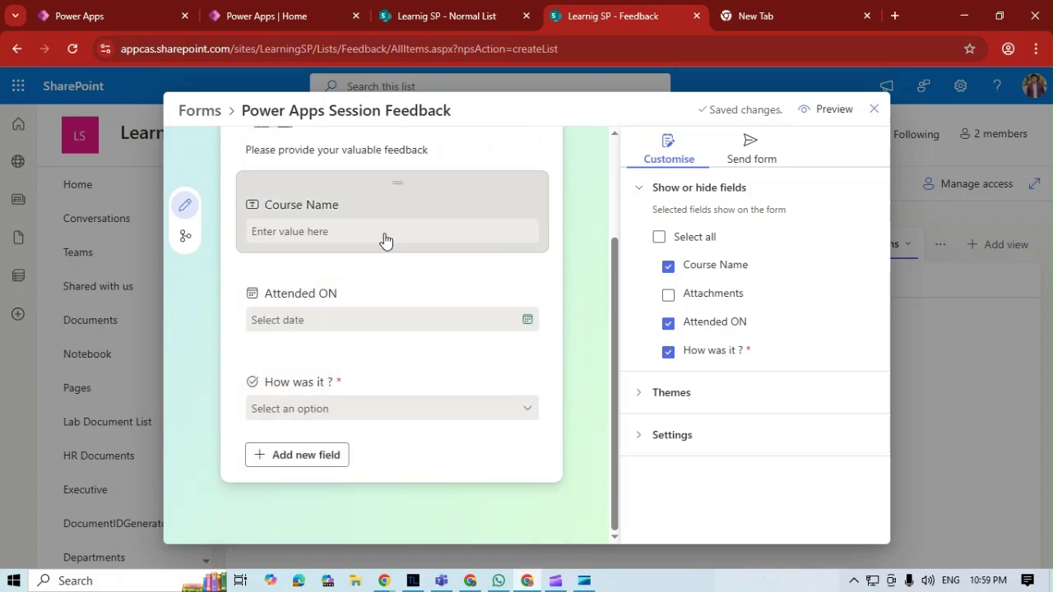
{"action": "left_click_drag", "start_coordinate": [400, 280], "coordinate": [395, 388]}
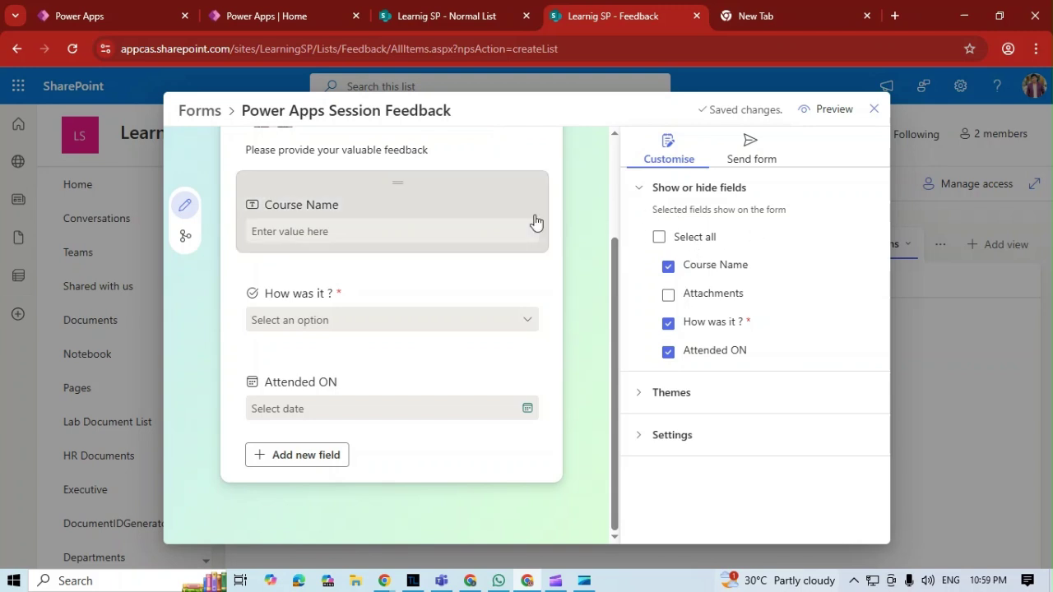
Try showing the Attachments field on the form, and hide it again.
{"action": "left_click", "coordinate": [668, 295]}
{"action": "scroll", "coordinate": [458, 508], "scroll_direction": "down", "scroll_amount": 2}
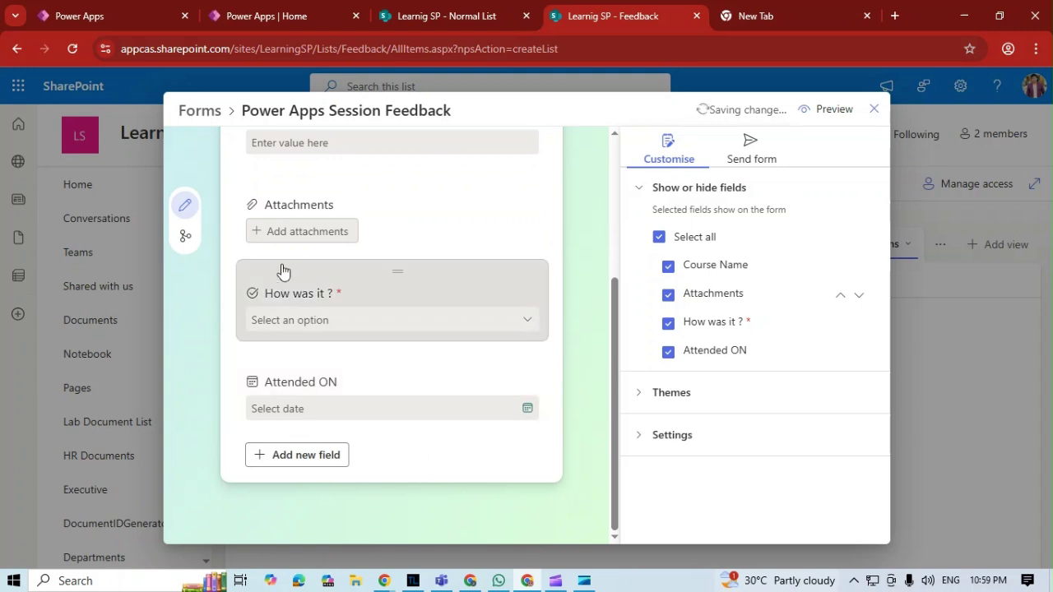
{"action": "left_click", "coordinate": [668, 295]}
{"action": "scroll", "coordinate": [403, 370], "scroll_direction": "up", "scroll_amount": 2}
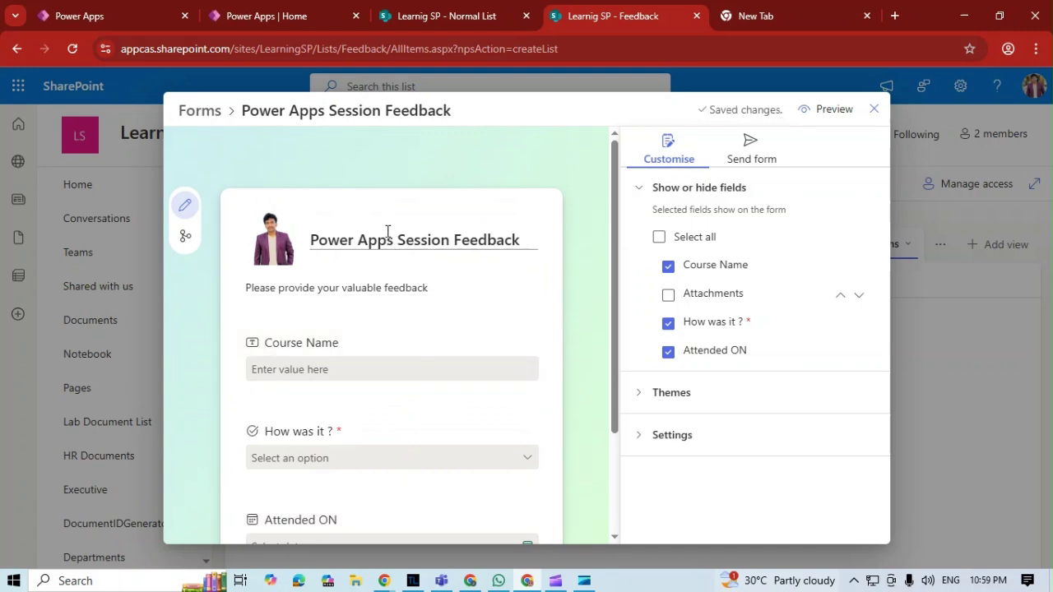
Apply the light blue to purple gradient theme to the form.
{"action": "left_click", "coordinate": [636, 398]}
{"action": "left_click", "coordinate": [828, 306]}
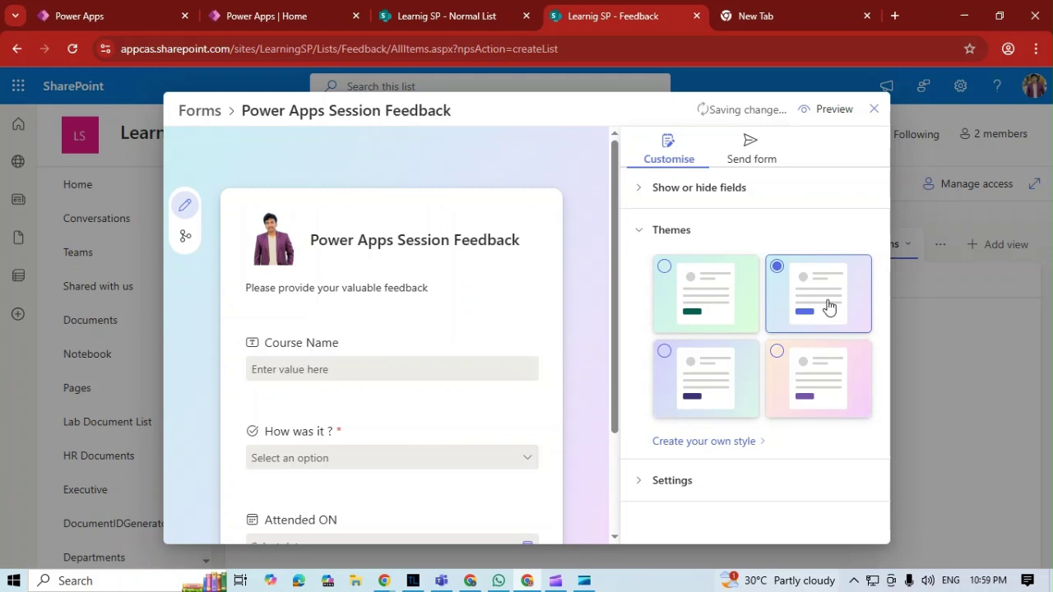
Turn on Notify me in the form settings and enable a start date and an end date for accepting responses.
{"action": "left_click", "coordinate": [633, 492]}
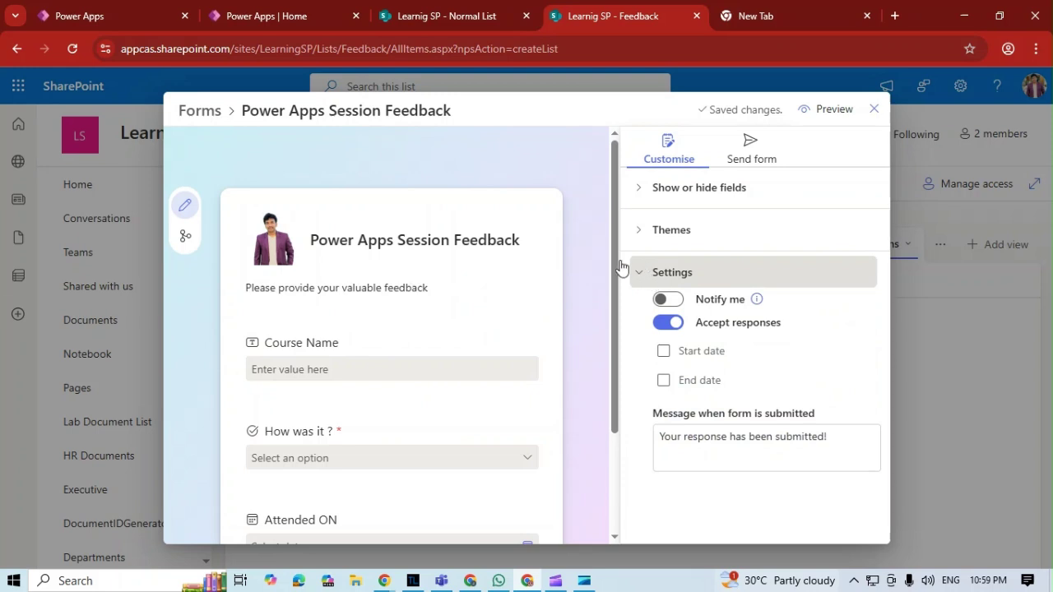
{"action": "left_click", "coordinate": [677, 300]}
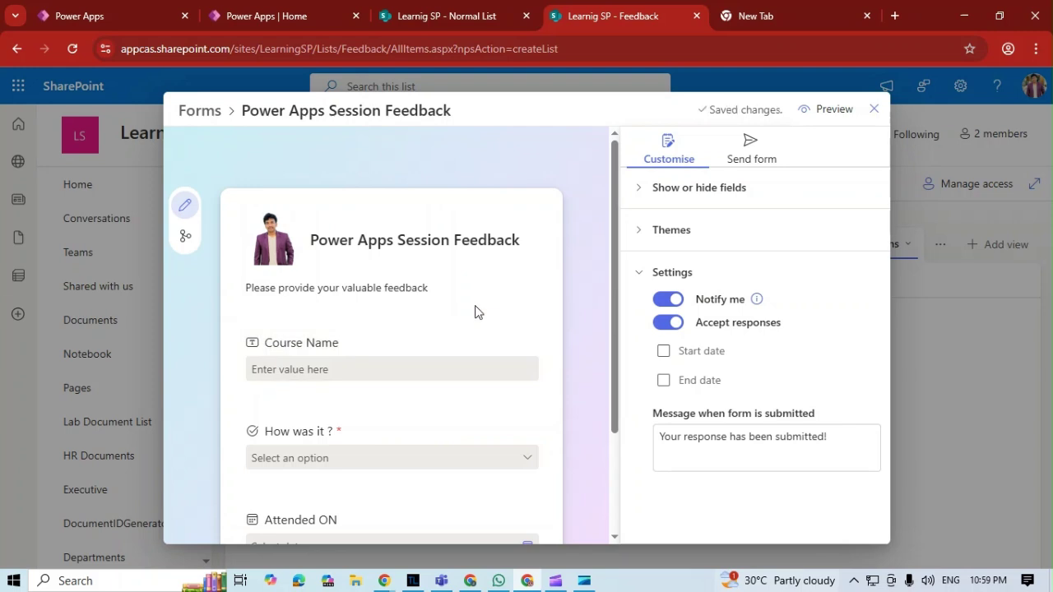
{"action": "left_click", "coordinate": [664, 353]}
{"action": "left_click", "coordinate": [663, 380]}
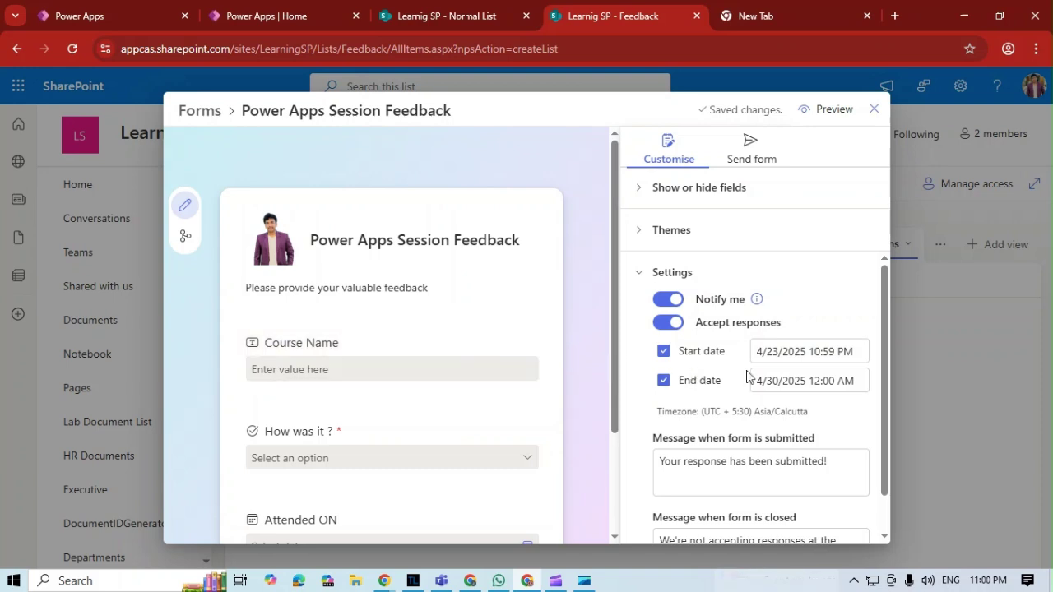
{"action": "scroll", "coordinate": [761, 384], "scroll_direction": "down", "scroll_amount": 1}
{"action": "scroll", "coordinate": [761, 384], "scroll_direction": "down", "scroll_amount": 1}
{"action": "scroll", "coordinate": [667, 364], "scroll_direction": "up", "scroll_amount": 1}
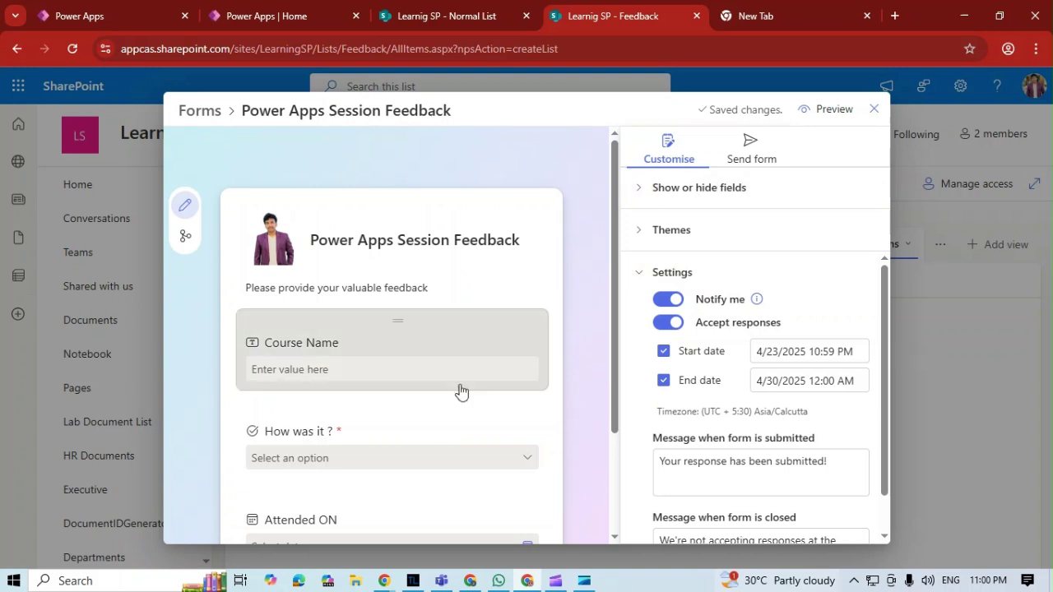
Preview the finished feedback form and look through its fields.
{"action": "scroll", "coordinate": [505, 360], "scroll_direction": "down", "scroll_amount": 1}
{"action": "scroll", "coordinate": [377, 381], "scroll_direction": "down", "scroll_amount": 1}
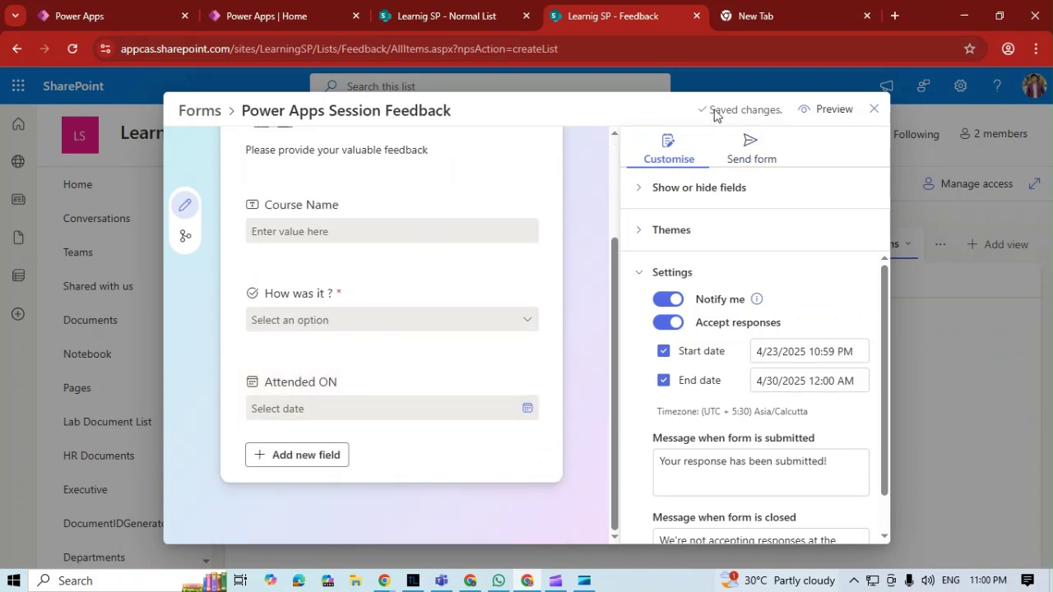
{"action": "left_click", "coordinate": [833, 109]}
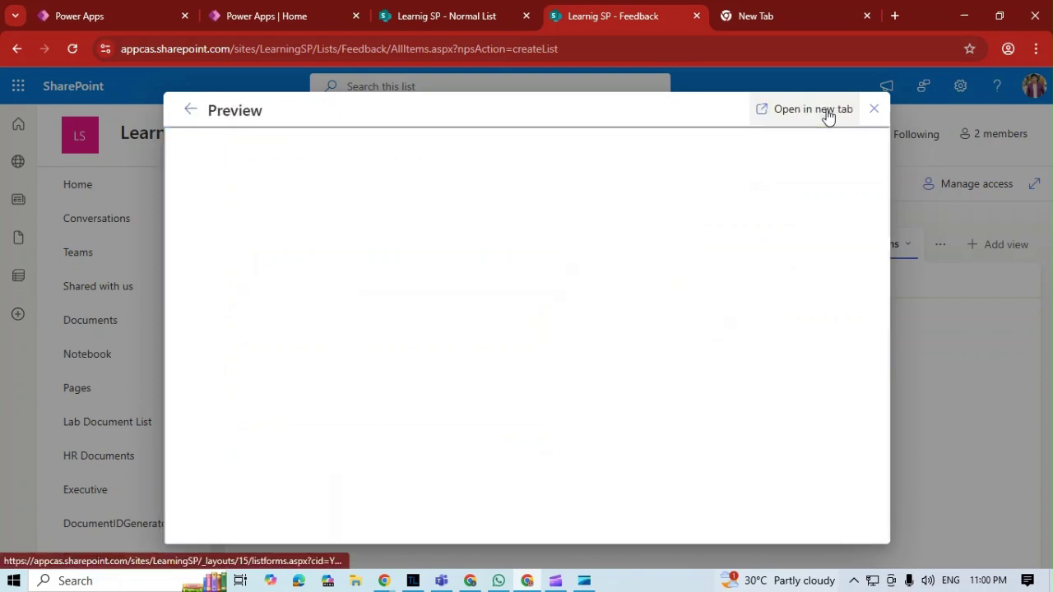
{"action": "scroll", "coordinate": [365, 285], "scroll_direction": "down", "scroll_amount": 3}
{"action": "scroll", "coordinate": [400, 291], "scroll_direction": "up", "scroll_amount": 2}
{"action": "scroll", "coordinate": [334, 269], "scroll_direction": "down", "scroll_amount": 1}
Submit a test response with course name "power apps full course", rating "Good" and attended date 4/24/2025, and start another response.
{"action": "left_click", "coordinate": [333, 252]}
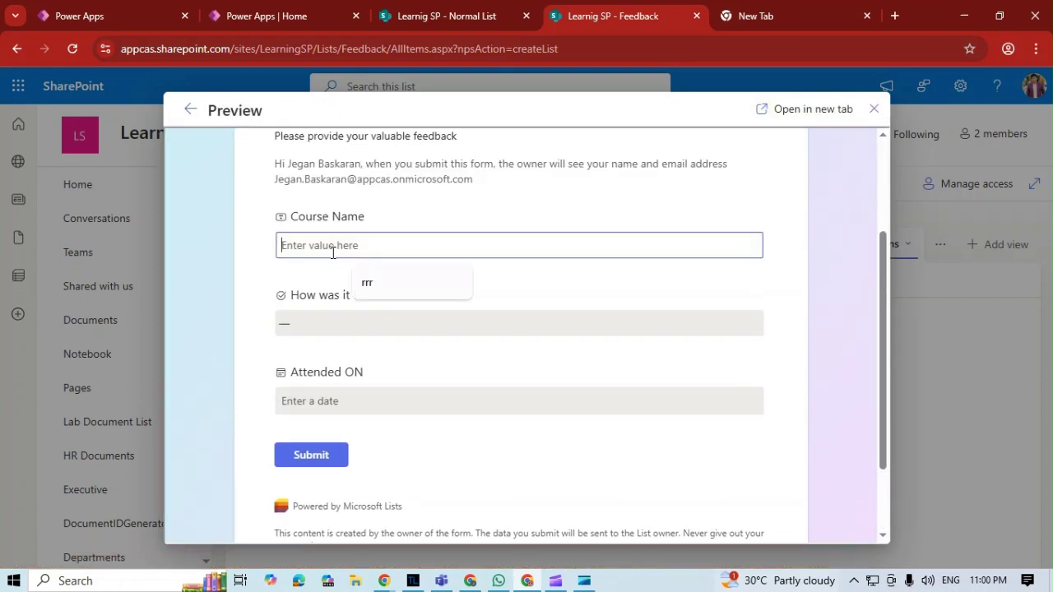
{"action": "type", "text": "power apps full course"}
{"action": "scroll", "coordinate": [294, 384], "scroll_direction": "up", "scroll_amount": 2}
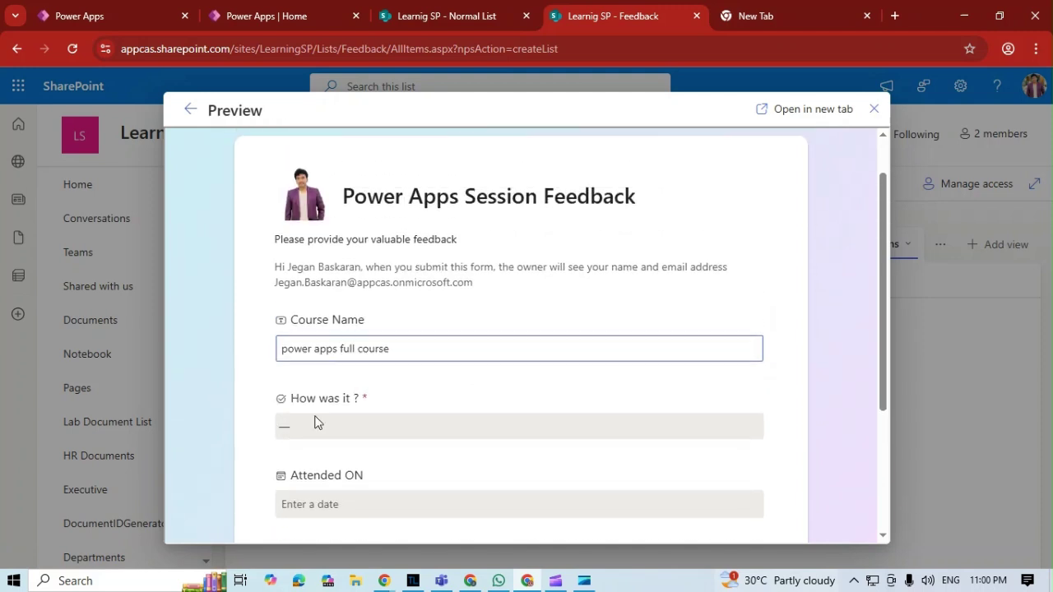
{"action": "left_click", "coordinate": [321, 428]}
{"action": "left_click", "coordinate": [317, 473]}
{"action": "scroll", "coordinate": [320, 477], "scroll_direction": "down", "scroll_amount": 4}
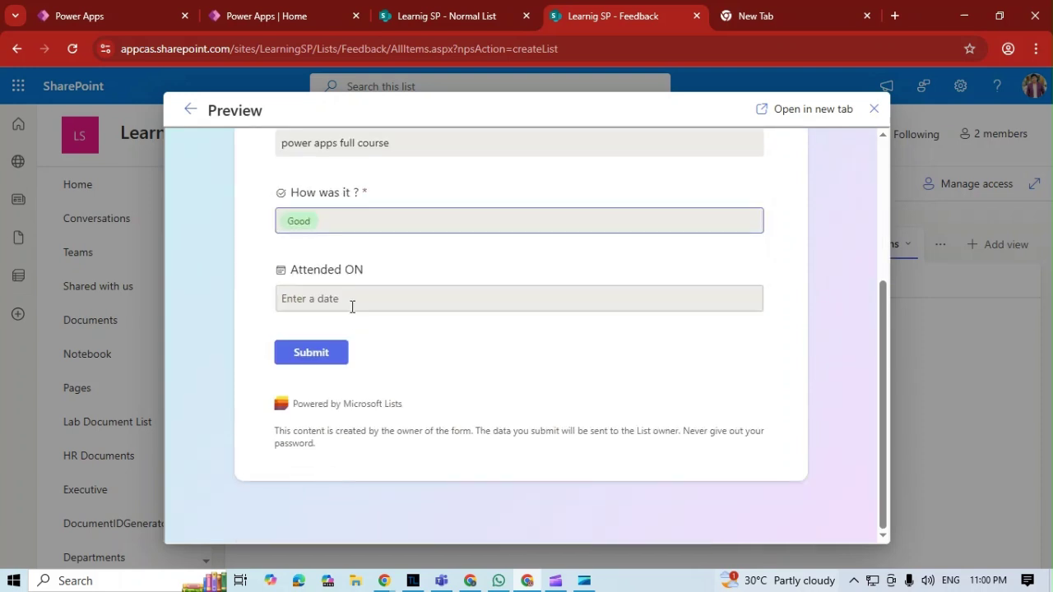
{"action": "left_click", "coordinate": [353, 305]}
{"action": "left_click", "coordinate": [382, 448]}
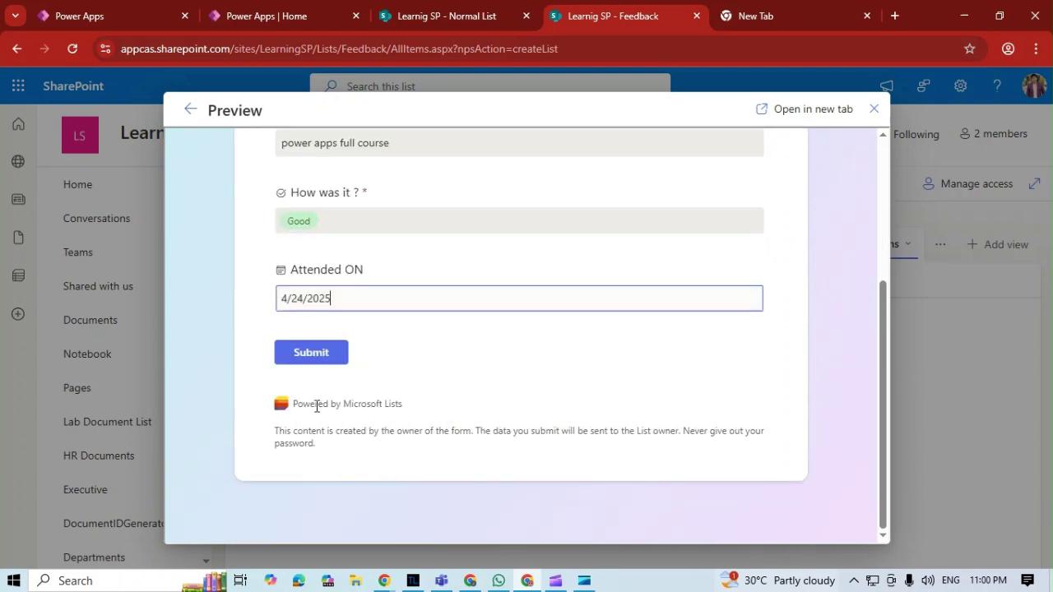
{"action": "left_click", "coordinate": [310, 354]}
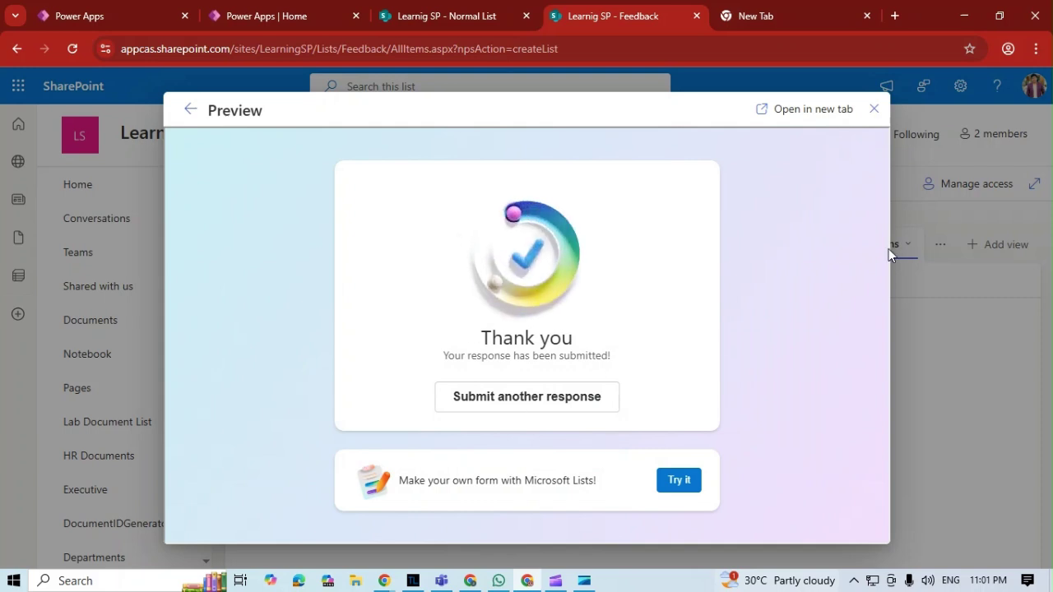
{"action": "left_click", "coordinate": [546, 399]}
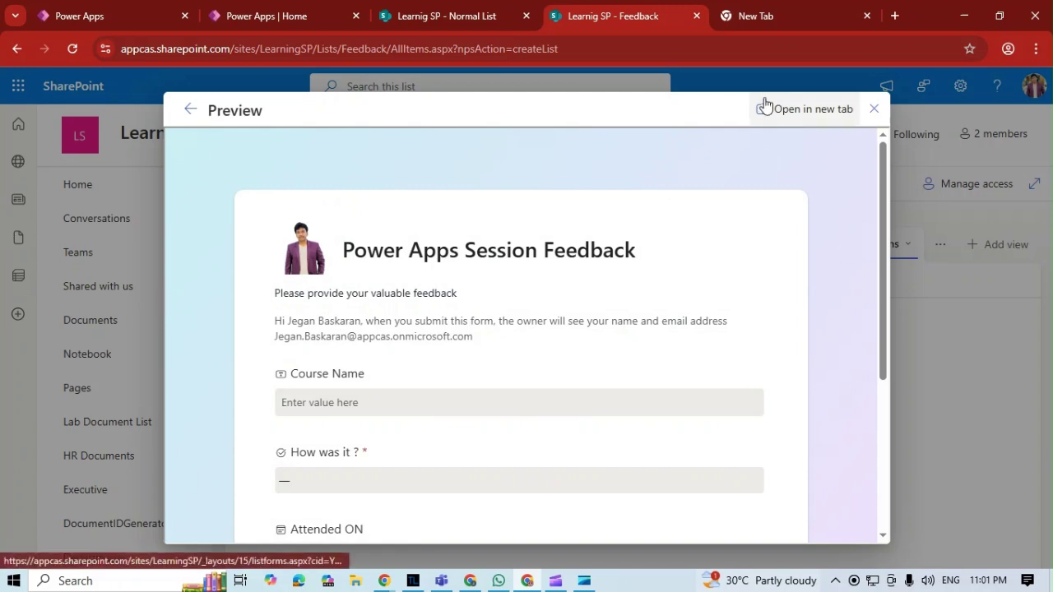
Open the previewed feedback form in its own browser tab, look through it, and return to the form editor.
{"action": "left_click", "coordinate": [800, 113]}
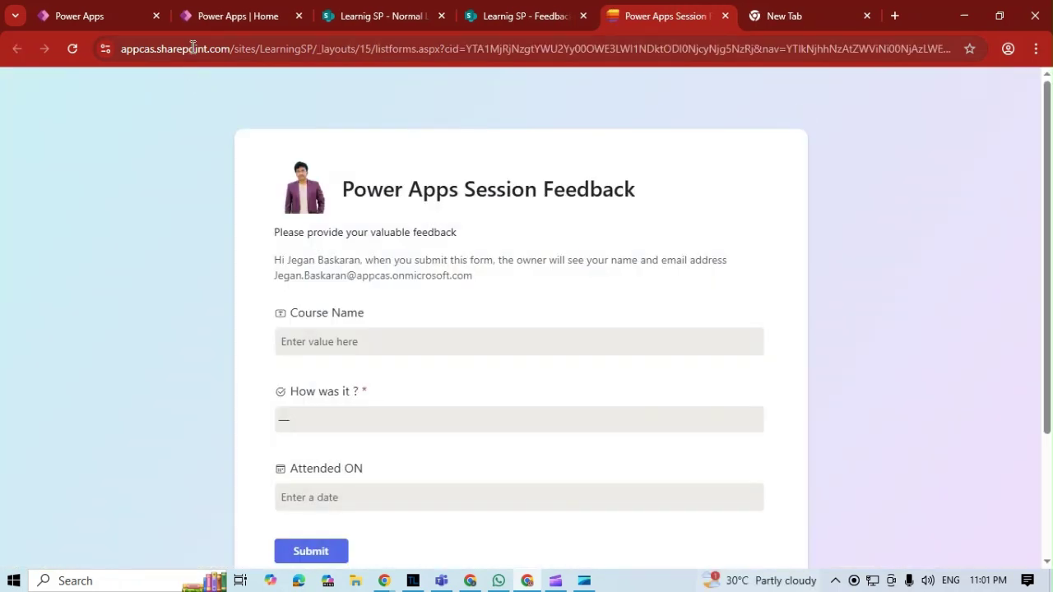
{"action": "left_click", "coordinate": [196, 47]}
{"action": "scroll", "coordinate": [545, 376], "scroll_direction": "down", "scroll_amount": 3}
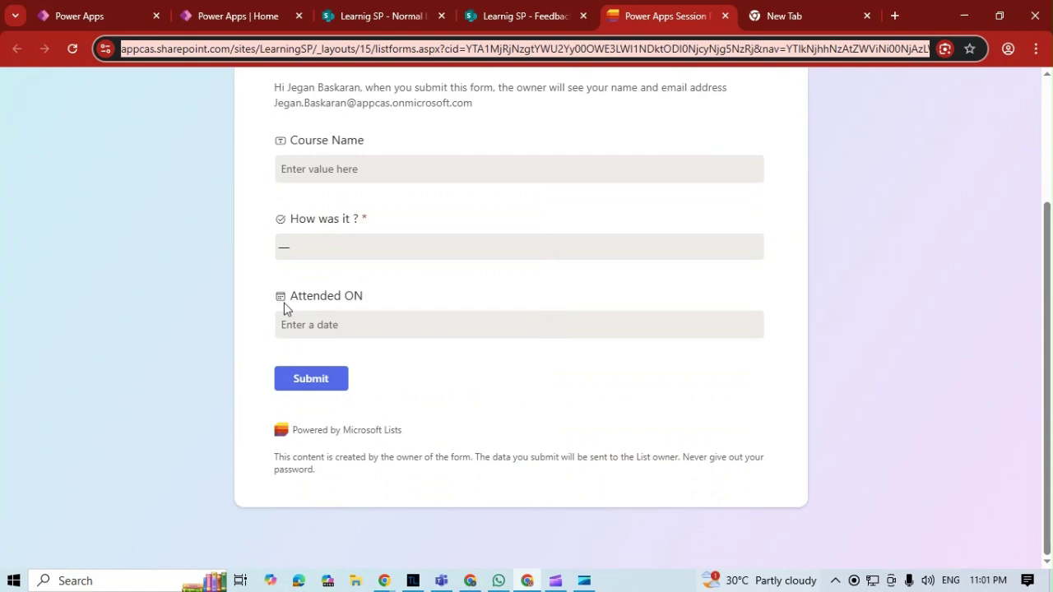
{"action": "left_click", "coordinate": [524, 10]}
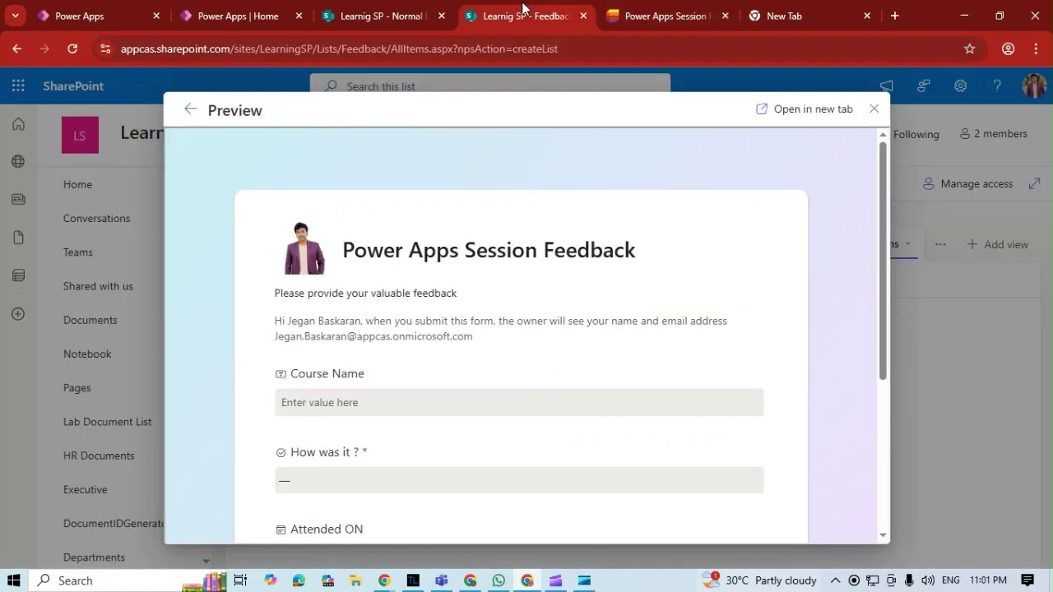
{"action": "scroll", "coordinate": [691, 342], "scroll_direction": "down", "scroll_amount": 3}
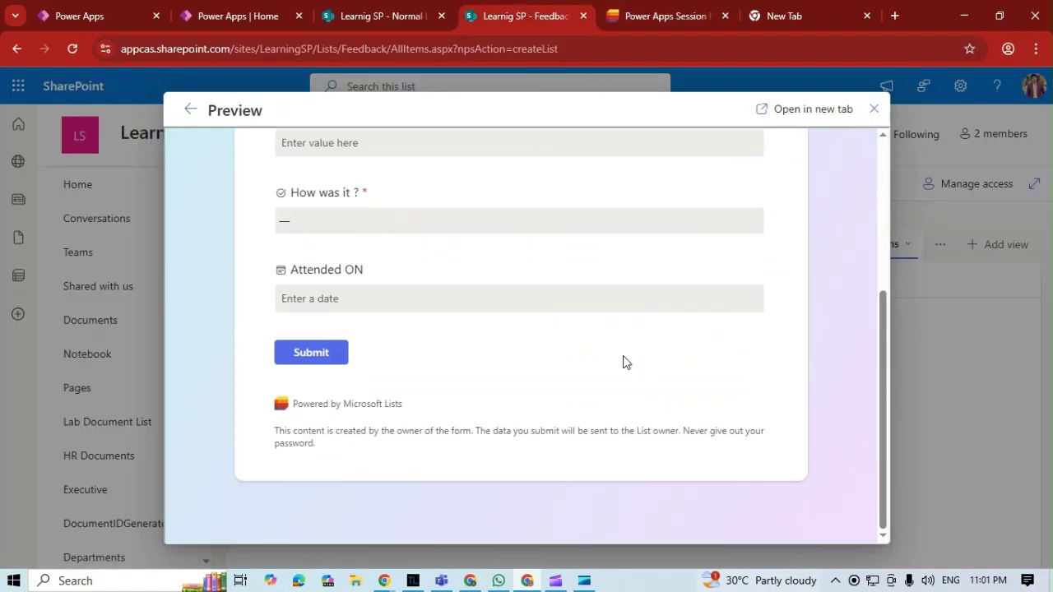
{"action": "scroll", "coordinate": [458, 386], "scroll_direction": "up", "scroll_amount": 3}
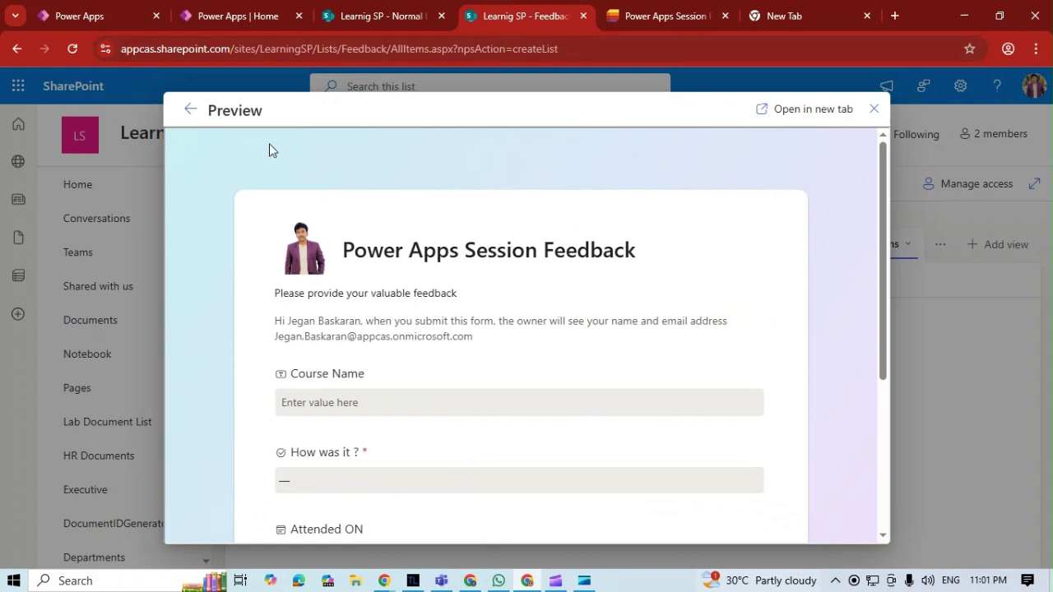
{"action": "left_click", "coordinate": [186, 110]}
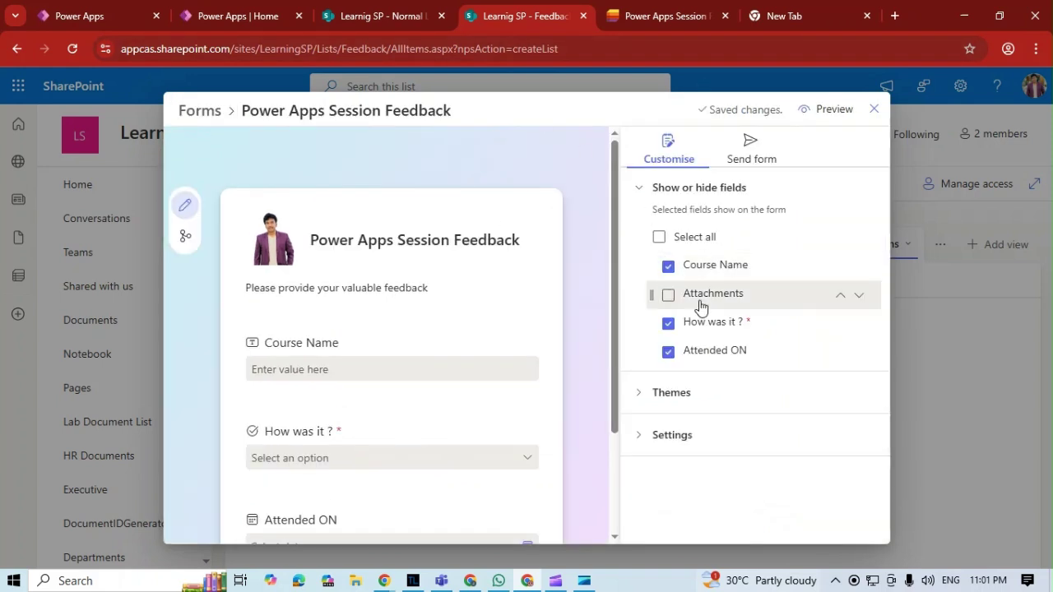
Copy the feedback form's sharing link and open it in a new browser tab to check the form respondents get.
{"action": "left_click", "coordinate": [759, 161]}
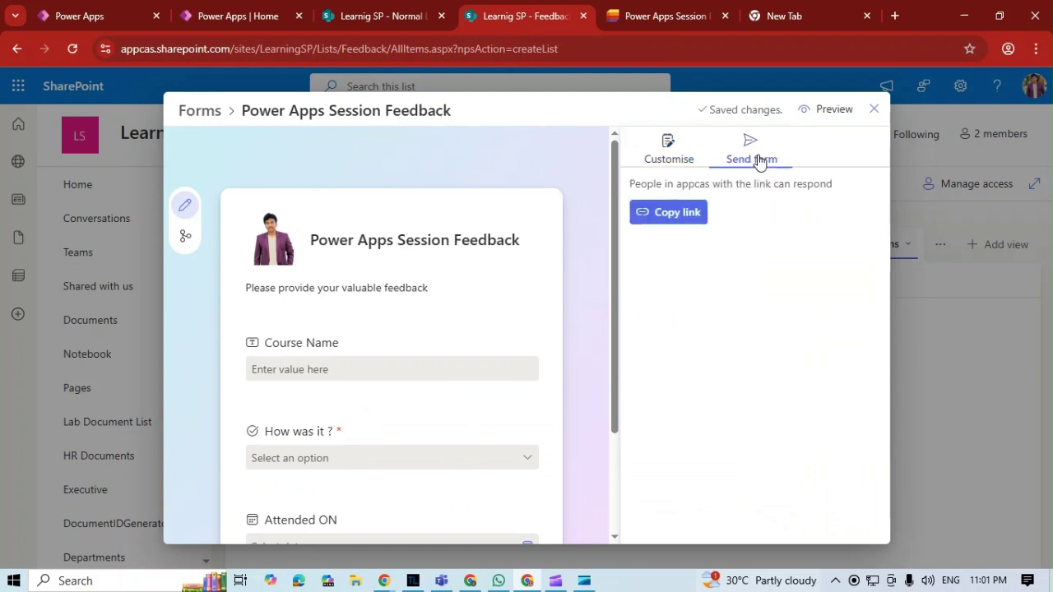
{"action": "left_click", "coordinate": [672, 212]}
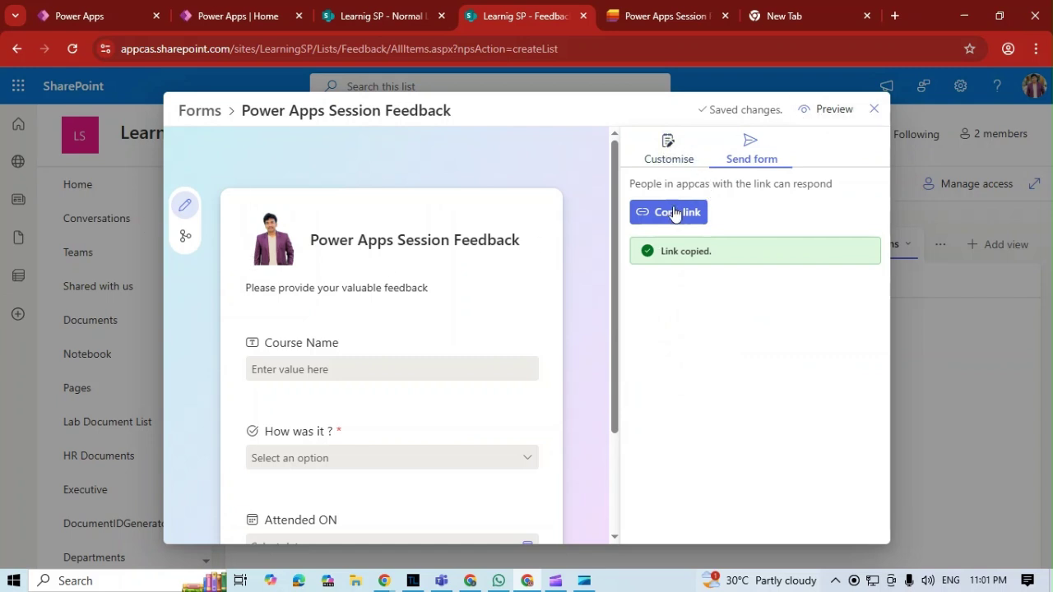
{"action": "left_click", "coordinate": [895, 15]}
{"action": "key", "text": "ctrl+v"}
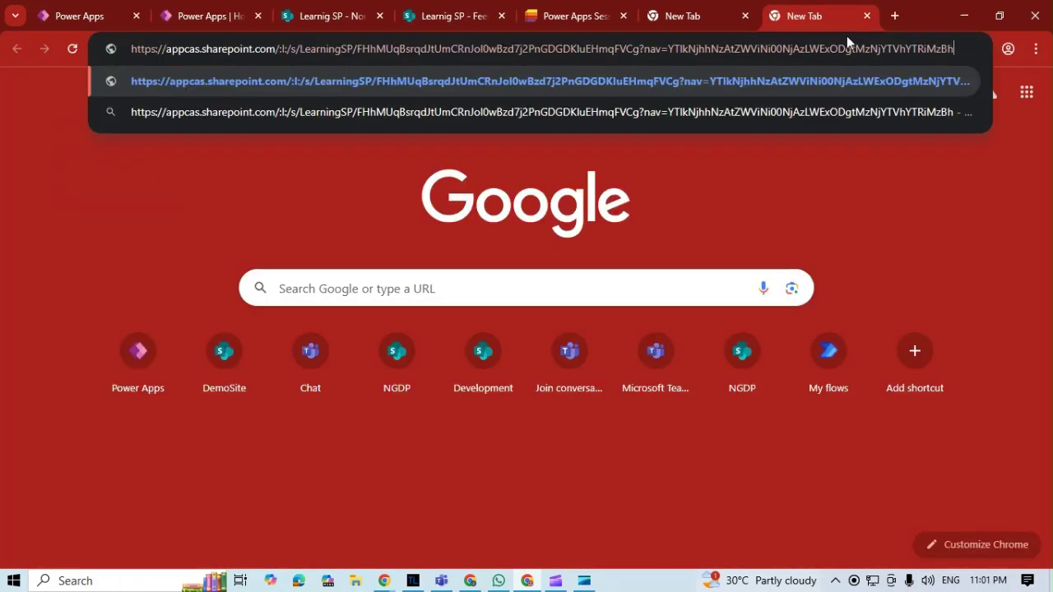
{"action": "key", "text": "Return"}
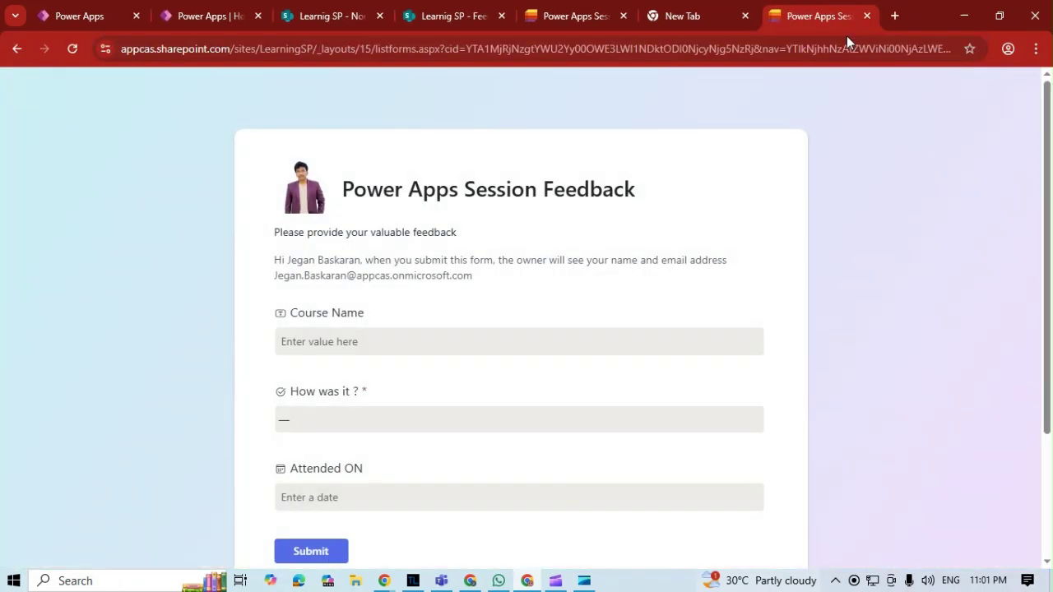
{"action": "scroll", "coordinate": [679, 288], "scroll_direction": "down", "scroll_amount": 2}
{"action": "scroll", "coordinate": [689, 337], "scroll_direction": "up", "scroll_amount": 2}
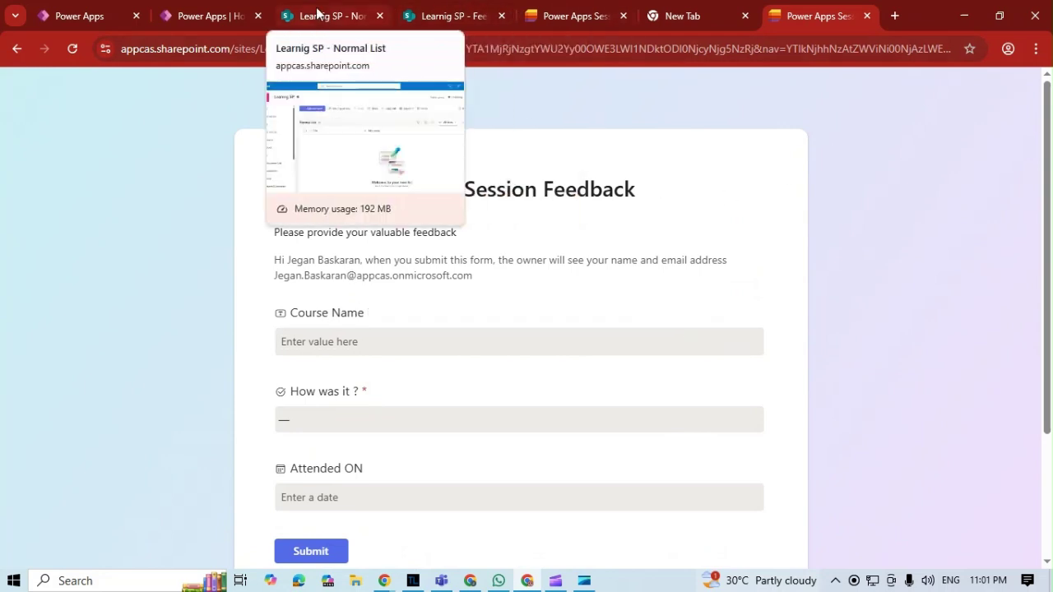
Return to the Feedback list, close the form editor and refresh the list to check the submitted response.
{"action": "left_click", "coordinate": [442, 12]}
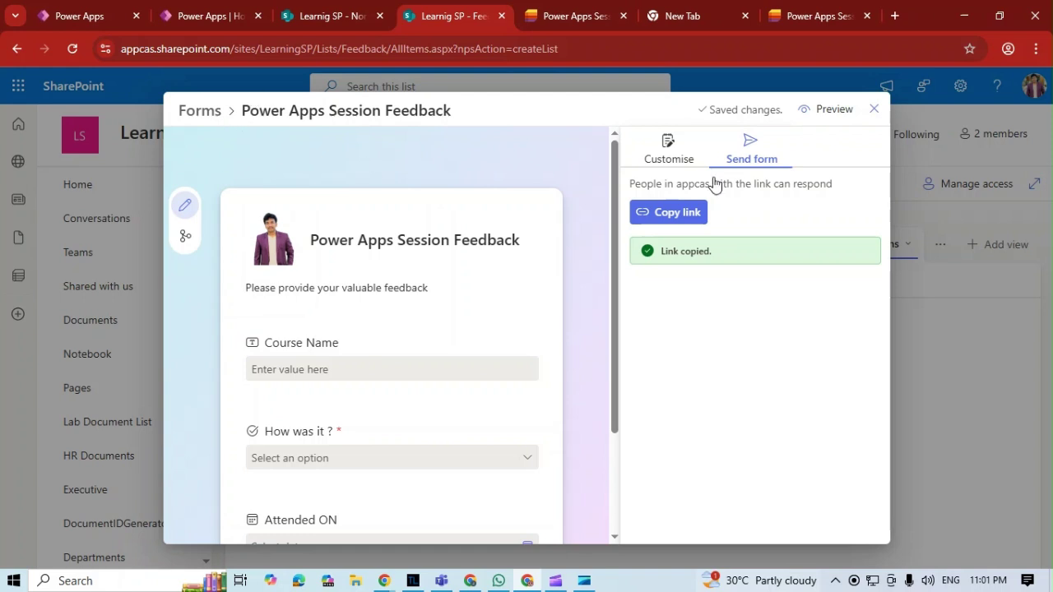
{"action": "left_click", "coordinate": [873, 110]}
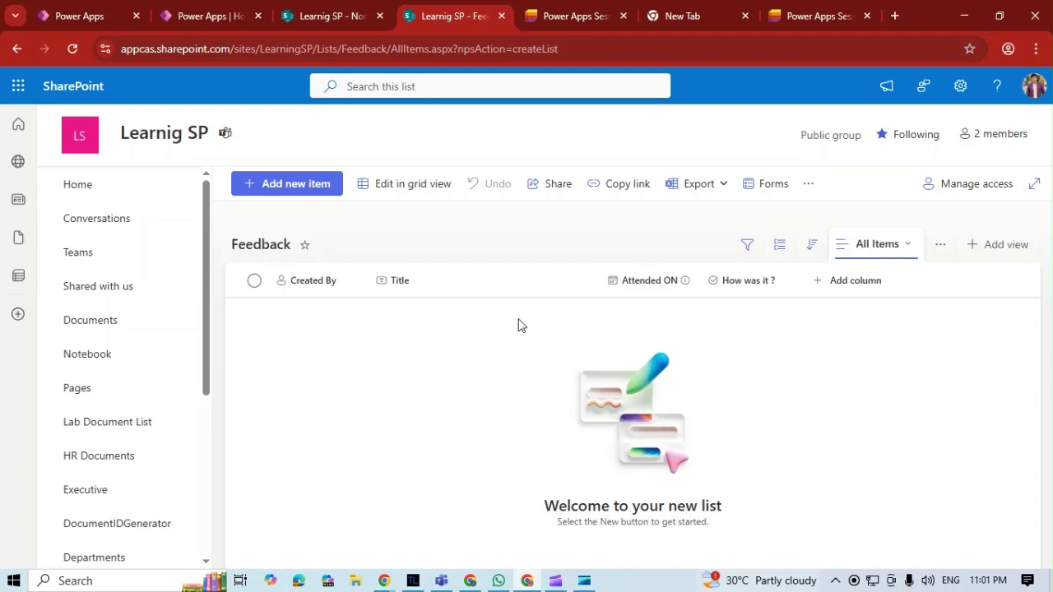
{"action": "left_click", "coordinate": [72, 49]}
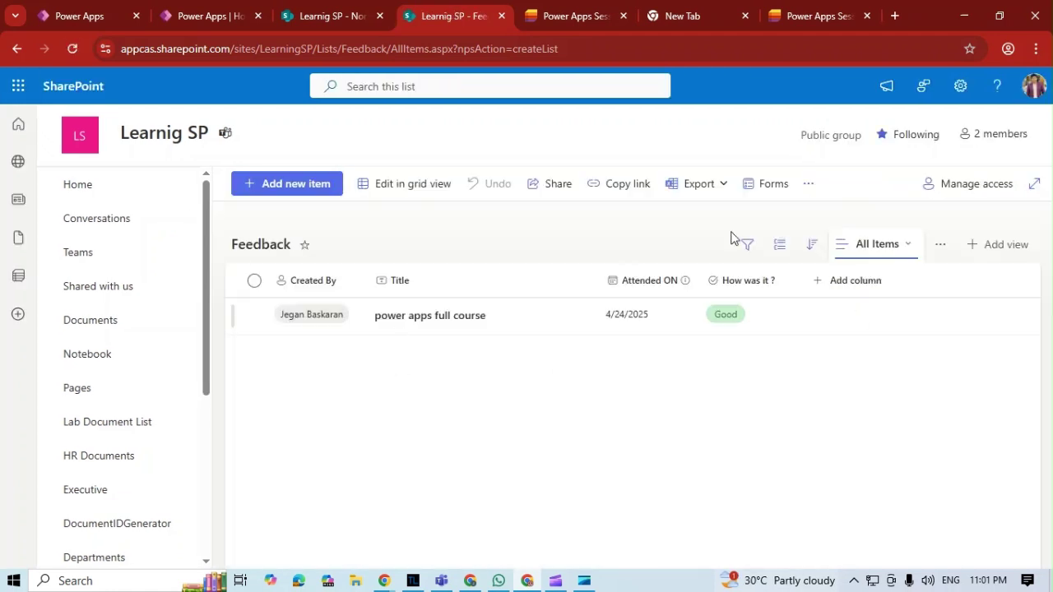
Create a blank Gallery list named "MyPhotoGallery" from the site contents, shown in site navigation.
{"action": "left_click", "coordinate": [961, 86]}
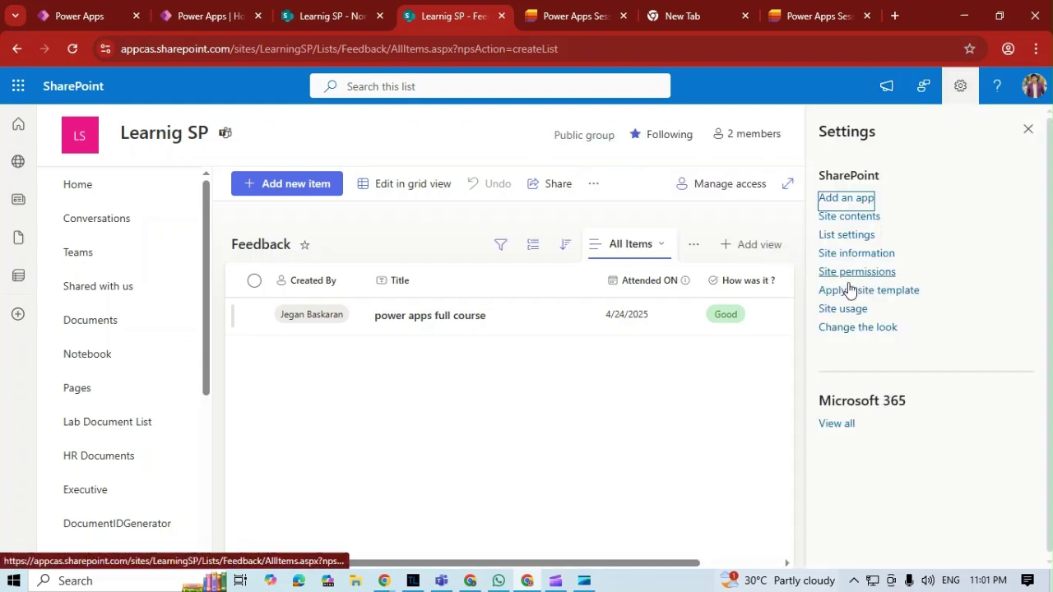
{"action": "left_click", "coordinate": [853, 219]}
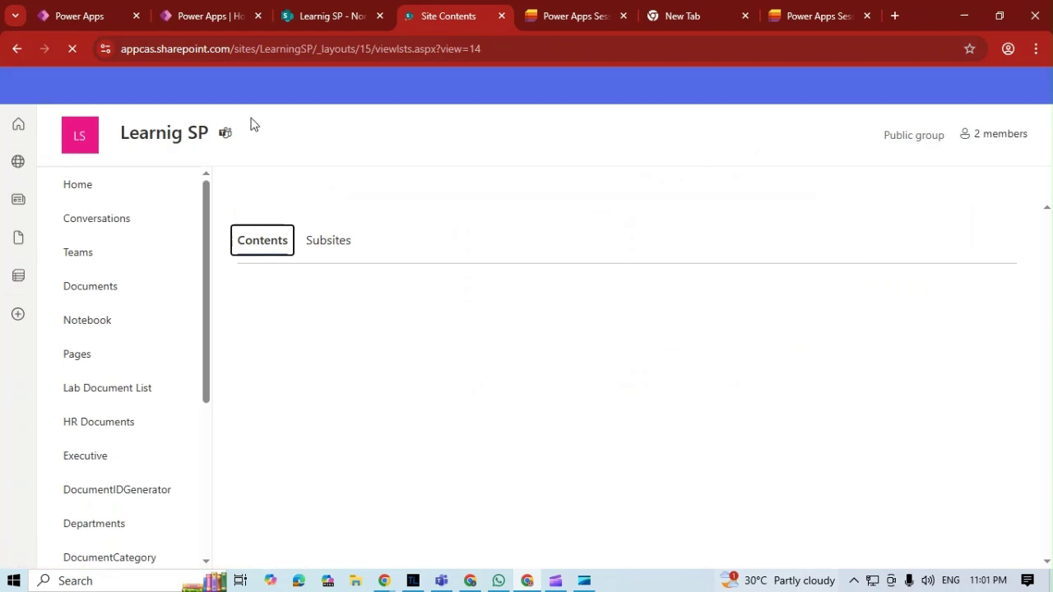
{"action": "left_click", "coordinate": [256, 186]}
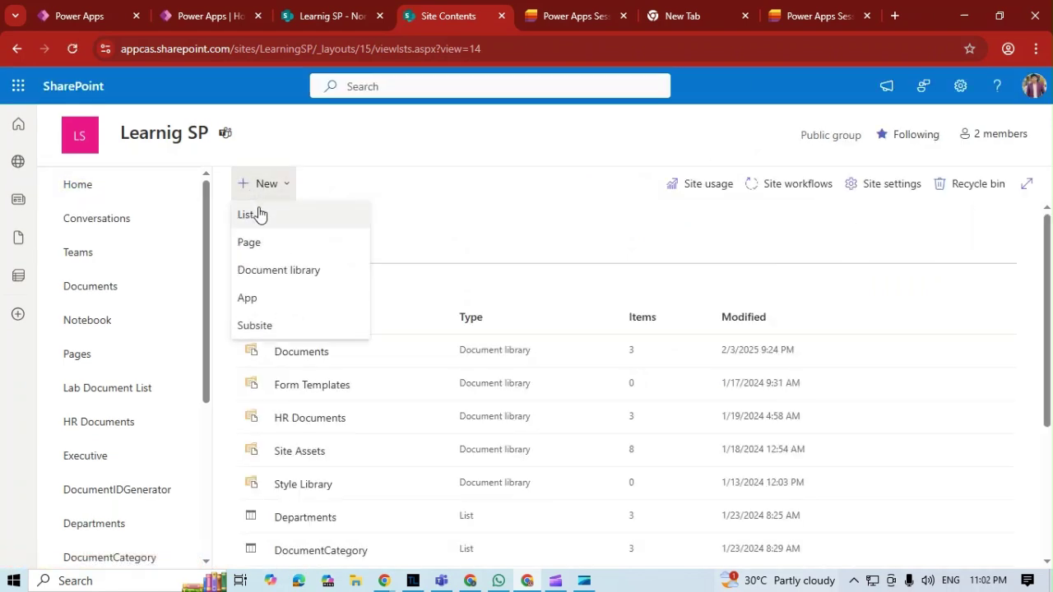
{"action": "left_click", "coordinate": [257, 213]}
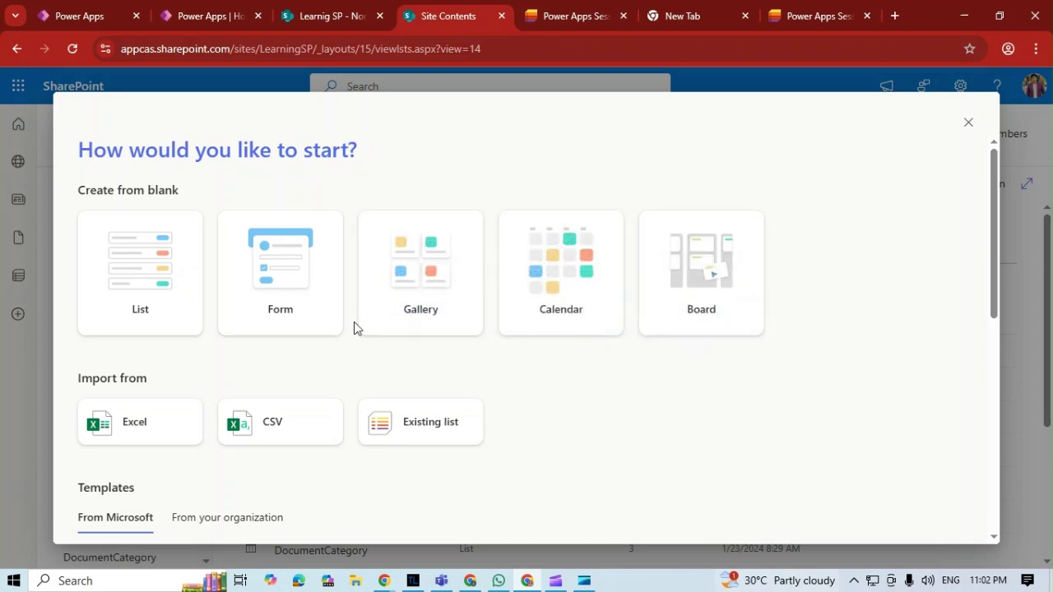
{"action": "left_click", "coordinate": [463, 307]}
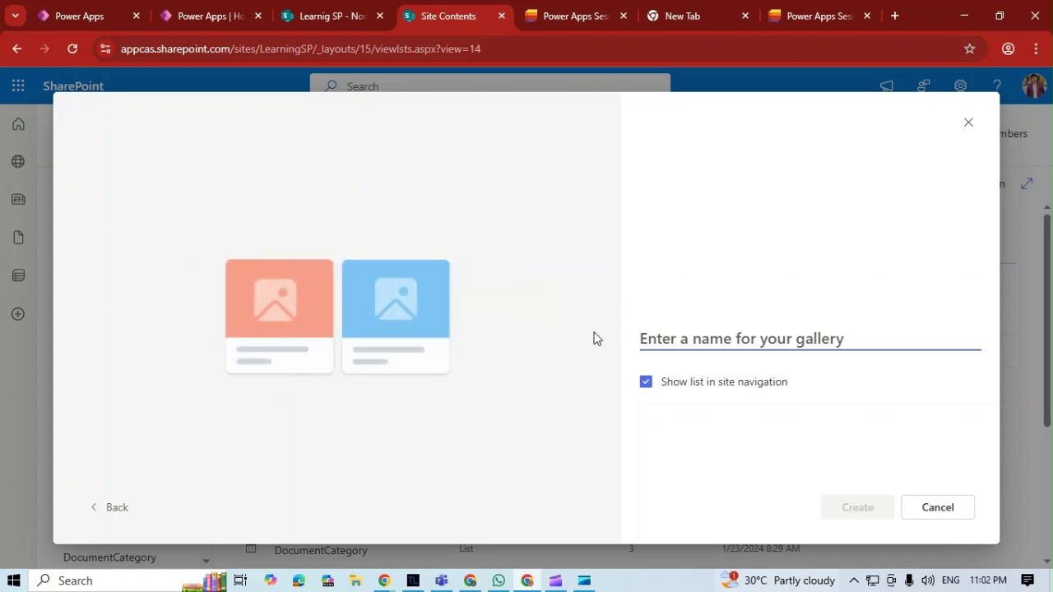
{"action": "type", "text": "My"}
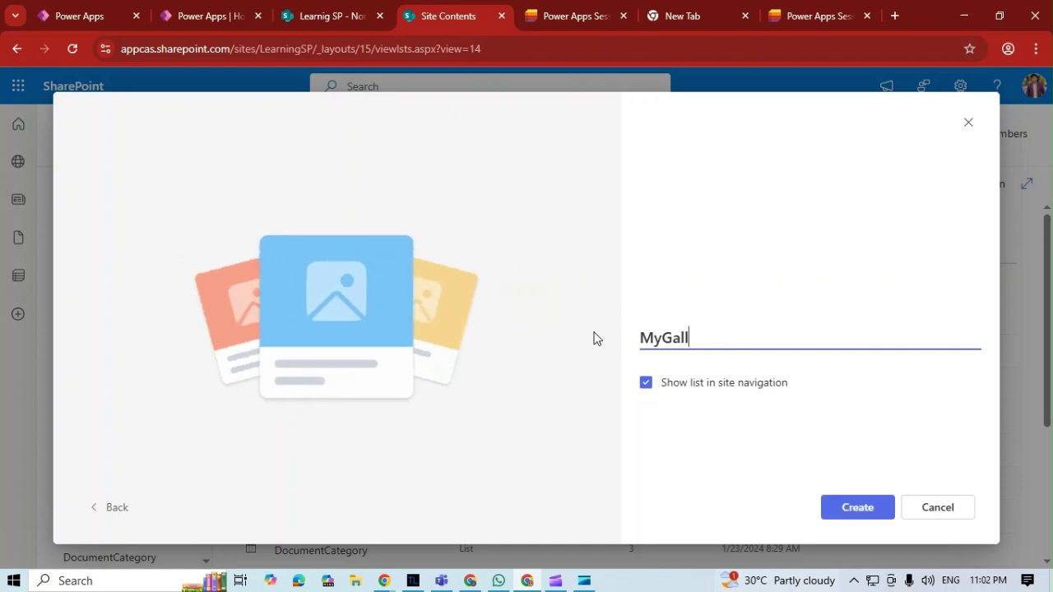
{"action": "type", "text": "P"}
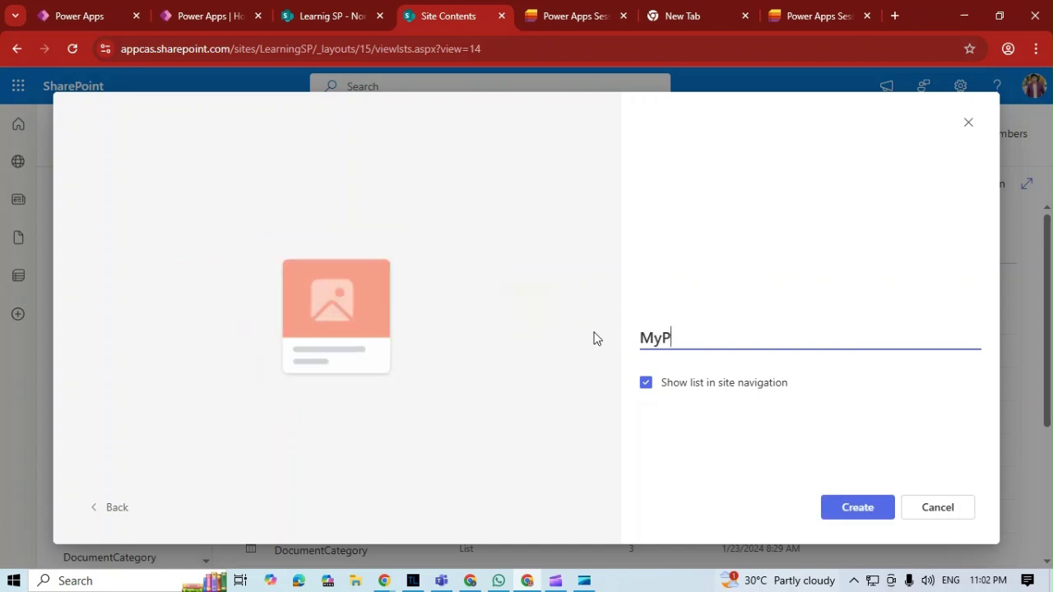
{"action": "type", "text": "hotoGallery"}
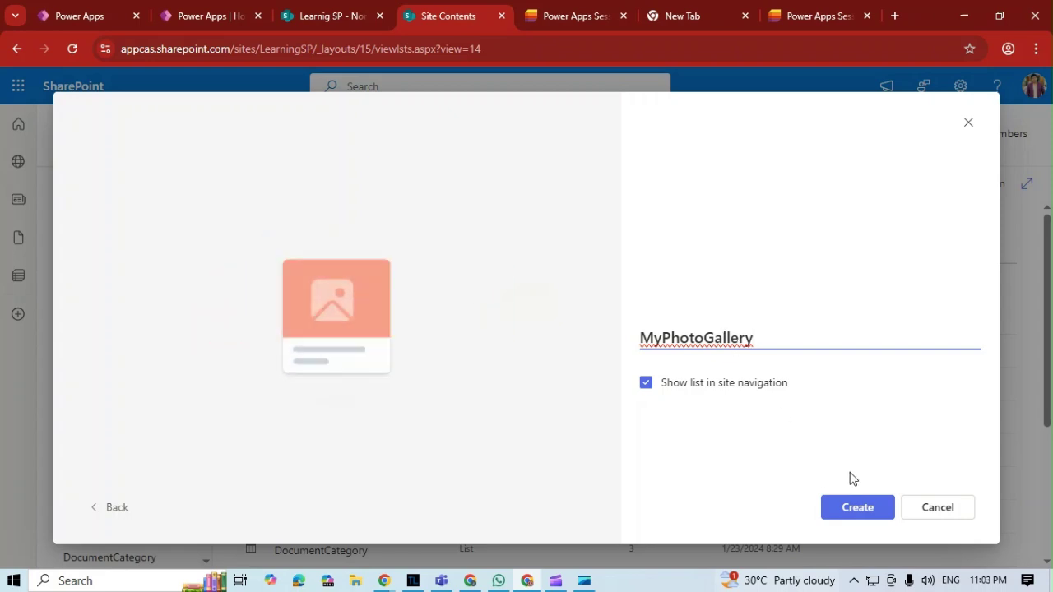
{"action": "left_click", "coordinate": [857, 508]}
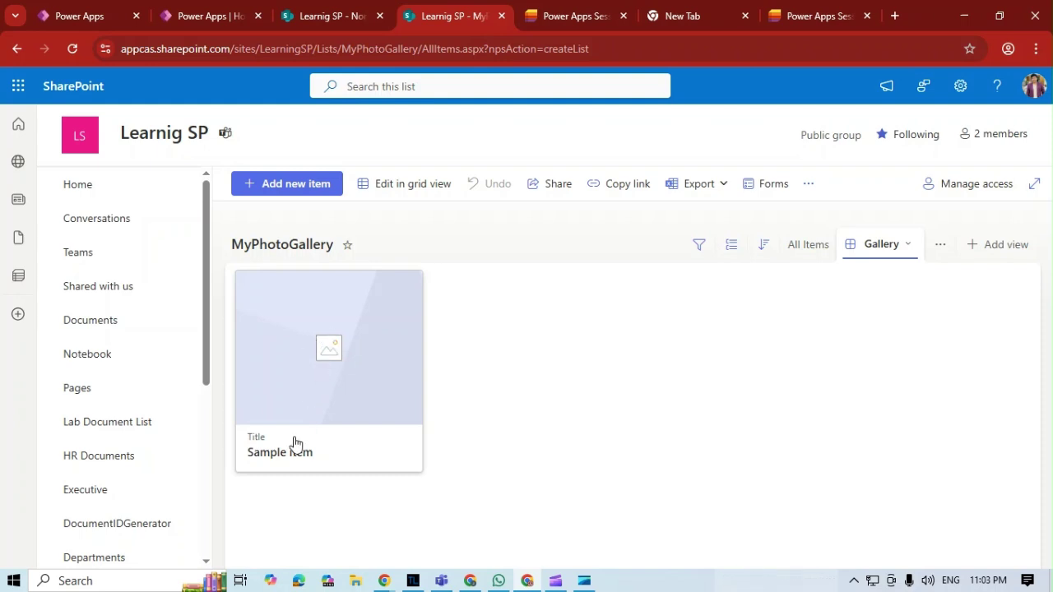
Edit the gallery's sample item: replace its title with the person's first name, add the image DP trans.png, and save it.
{"action": "left_click", "coordinate": [285, 461]}
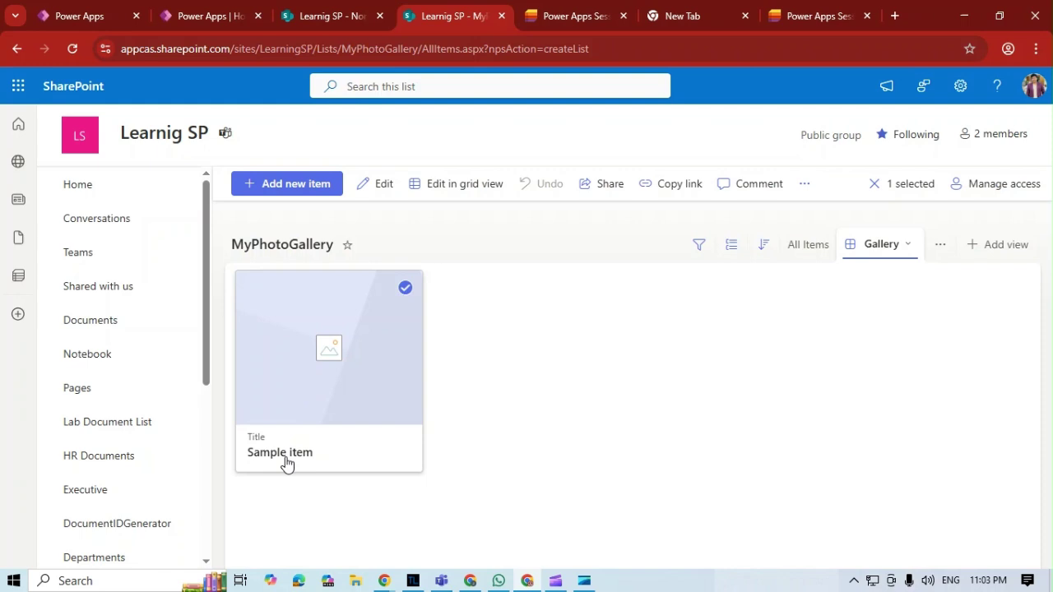
{"action": "left_click", "coordinate": [383, 185]}
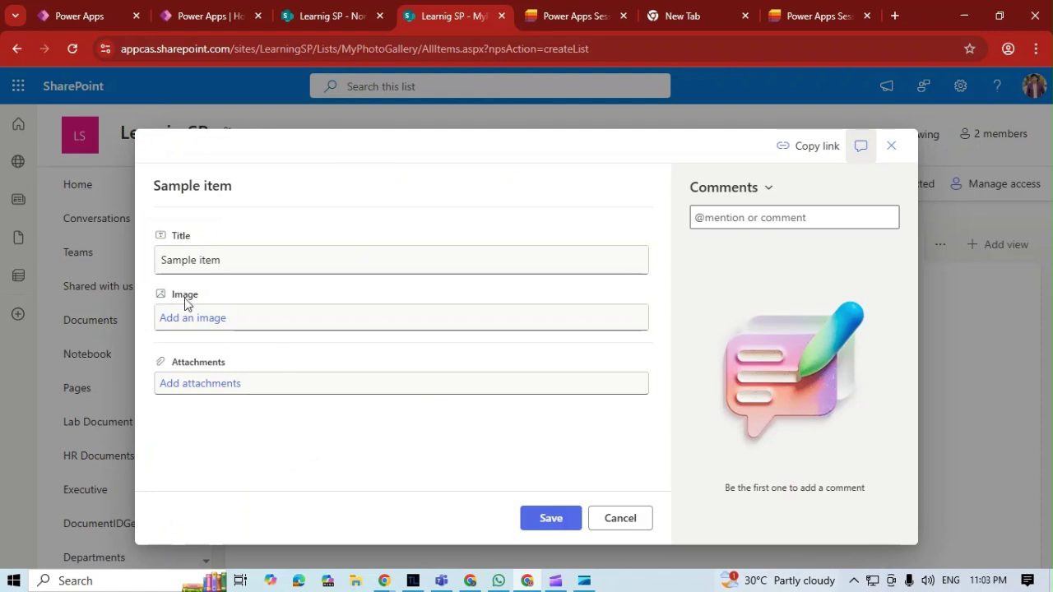
{"action": "left_click_drag", "start_coordinate": [233, 263], "coordinate": [52, 255]}
{"action": "type", "text": "Jegan"}
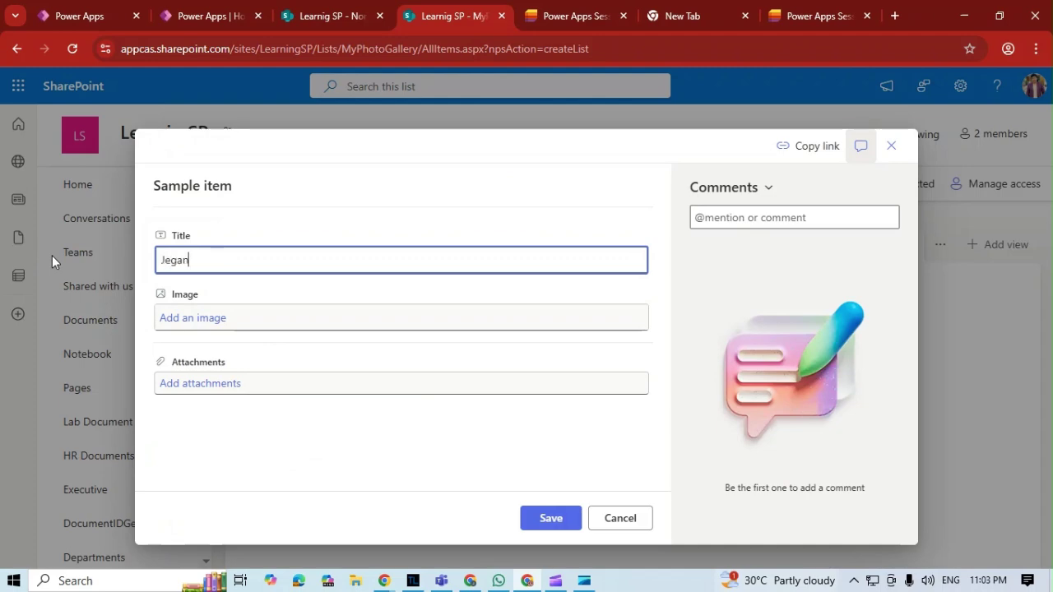
{"action": "left_click", "coordinate": [212, 317]}
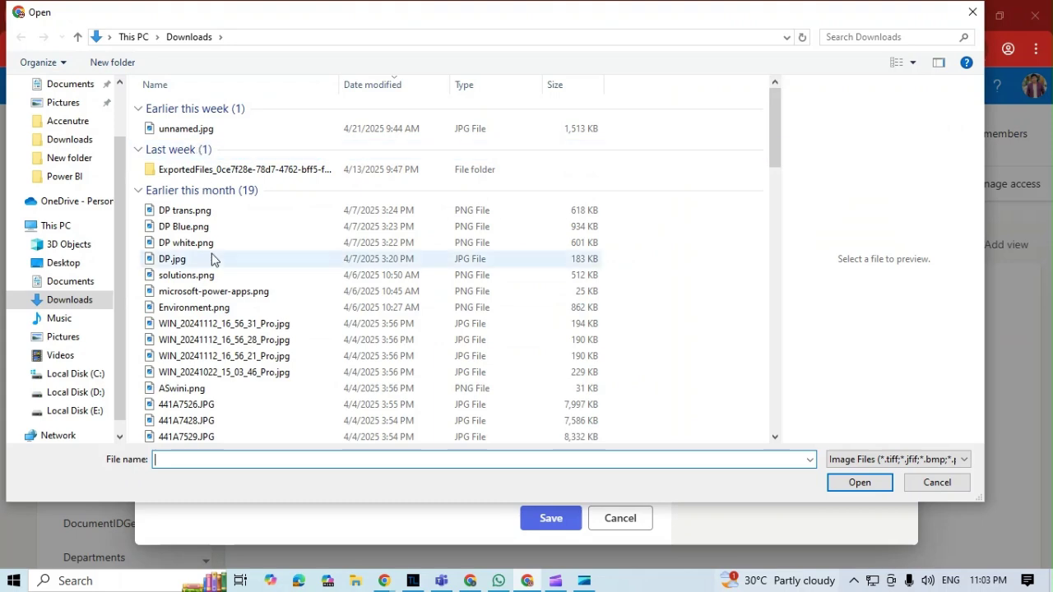
{"action": "left_click", "coordinate": [202, 212]}
{"action": "left_click", "coordinate": [871, 482]}
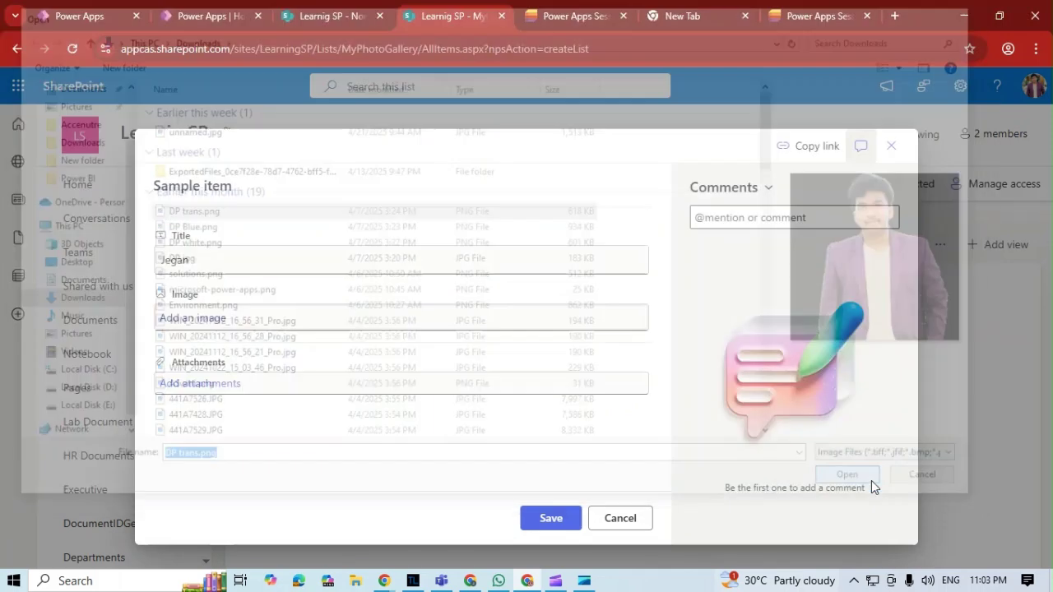
{"action": "left_click", "coordinate": [563, 520]}
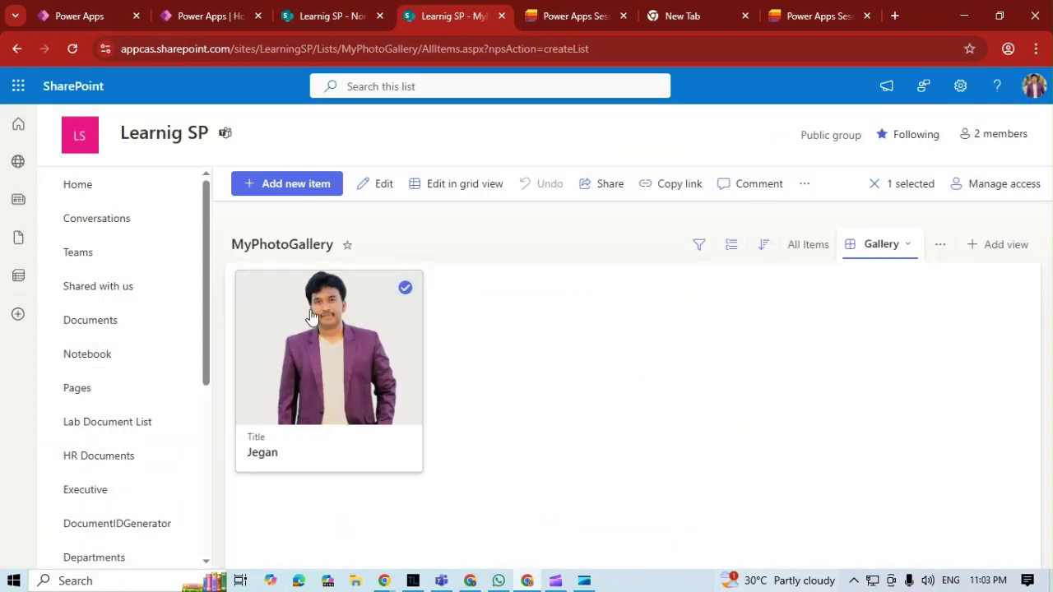
{"action": "left_click", "coordinate": [660, 365]}
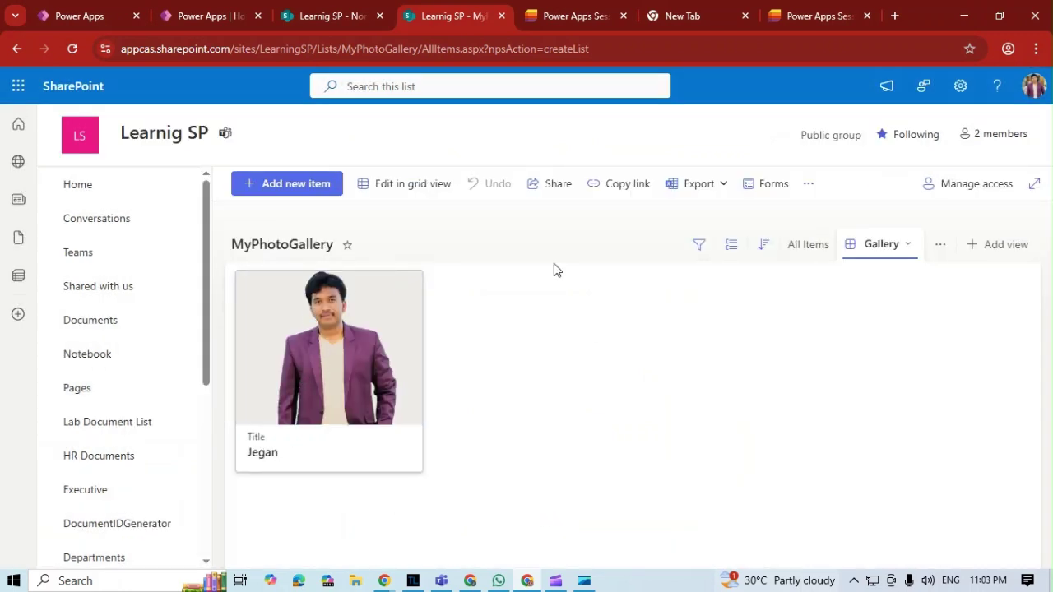
Add a gallery item titled "test" with the image DP Blue.png and save it.
{"action": "left_click", "coordinate": [312, 183]}
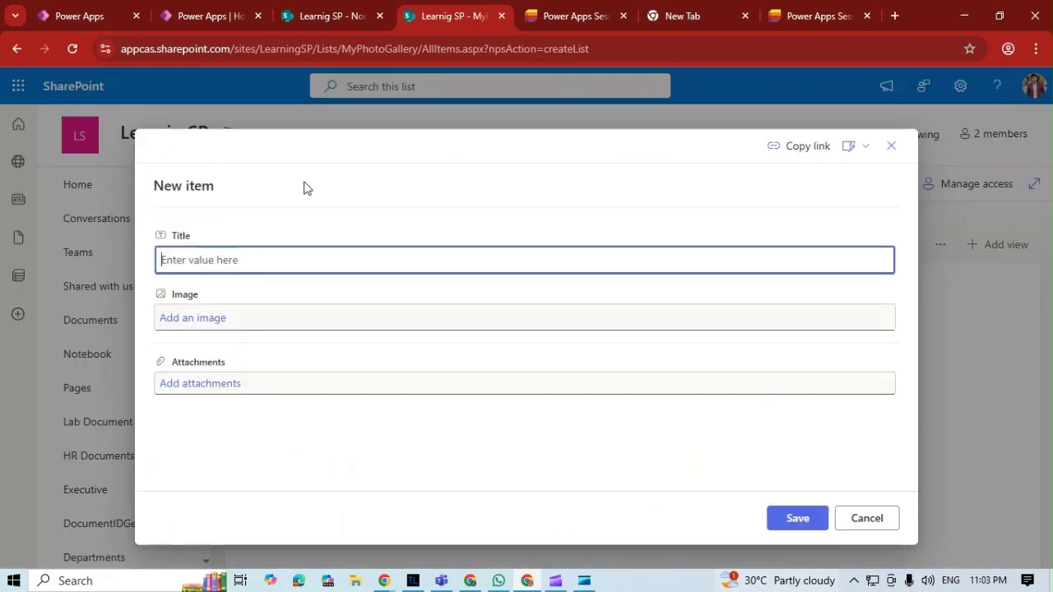
{"action": "type", "text": "test"}
{"action": "left_click", "coordinate": [198, 319]}
{"action": "left_click", "coordinate": [184, 226]}
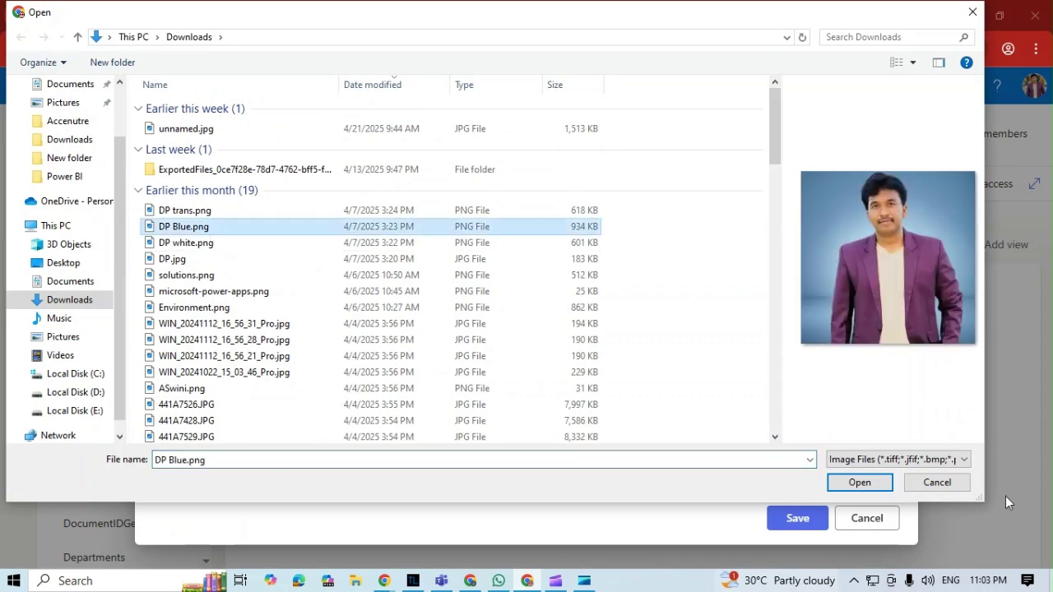
{"action": "left_click", "coordinate": [853, 489]}
{"action": "left_click", "coordinate": [799, 520]}
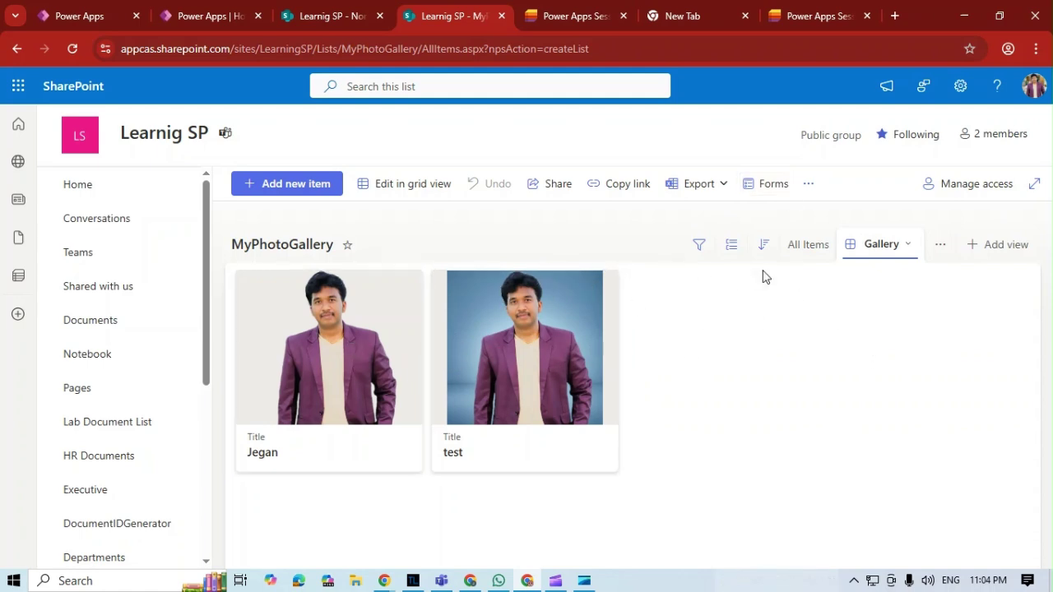
Create a blank Calendar list named "OfficeEvents" from the site contents, shown in site navigation.
{"action": "left_click", "coordinate": [960, 85]}
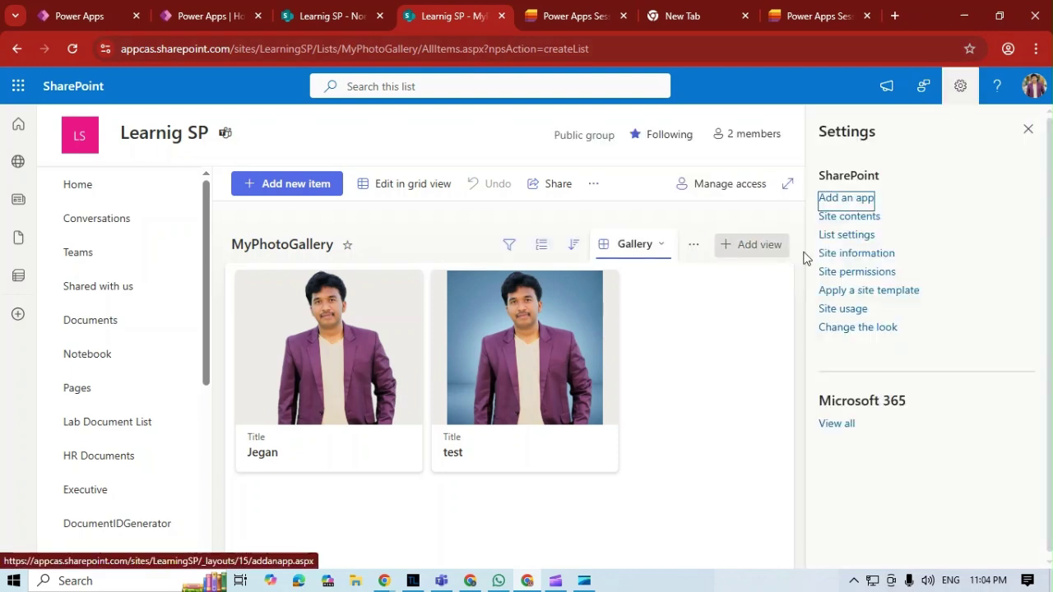
{"action": "left_click", "coordinate": [858, 222]}
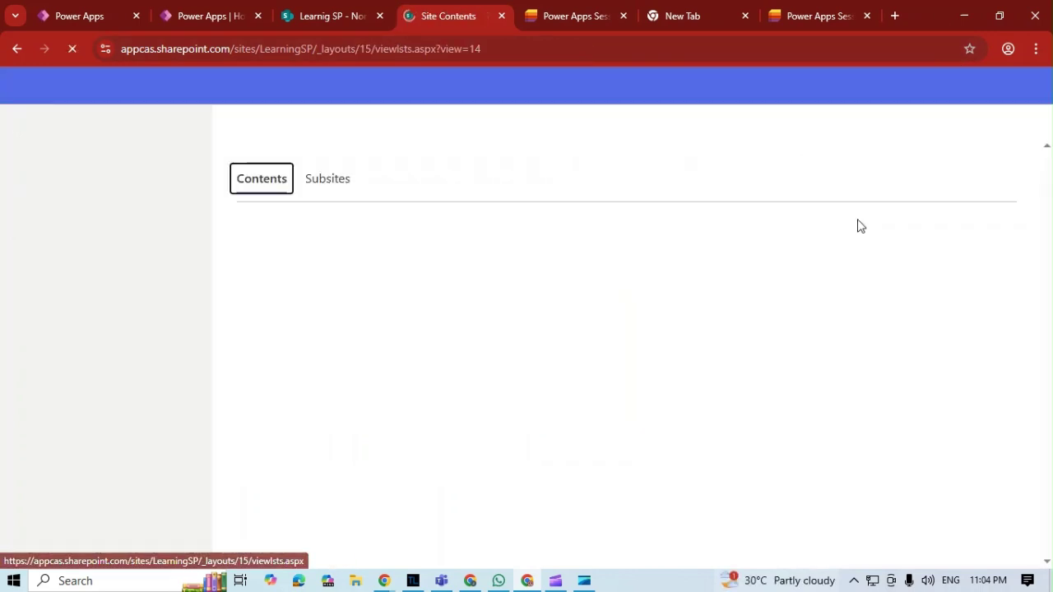
{"action": "left_click", "coordinate": [287, 196]}
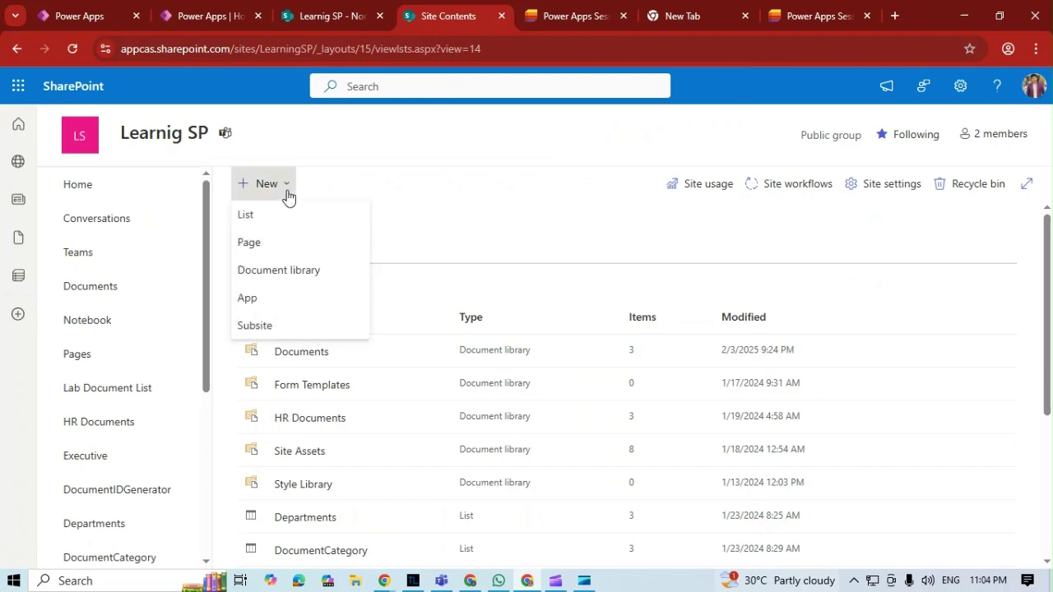
{"action": "left_click", "coordinate": [279, 219]}
{"action": "mouse_move", "coordinate": [280, 221]}
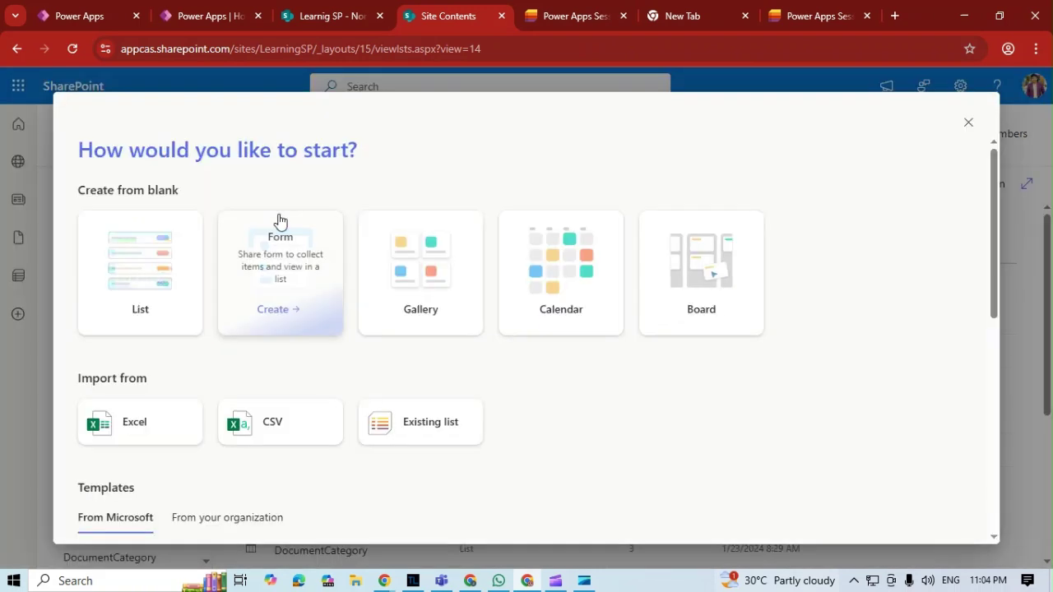
{"action": "mouse_move", "coordinate": [546, 301]}
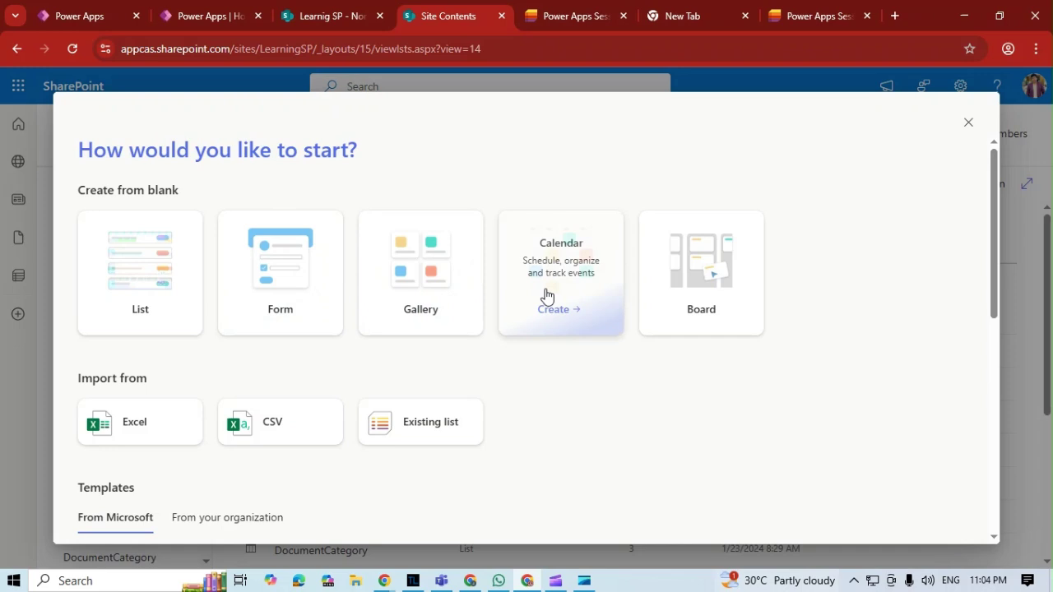
{"action": "left_click", "coordinate": [547, 296]}
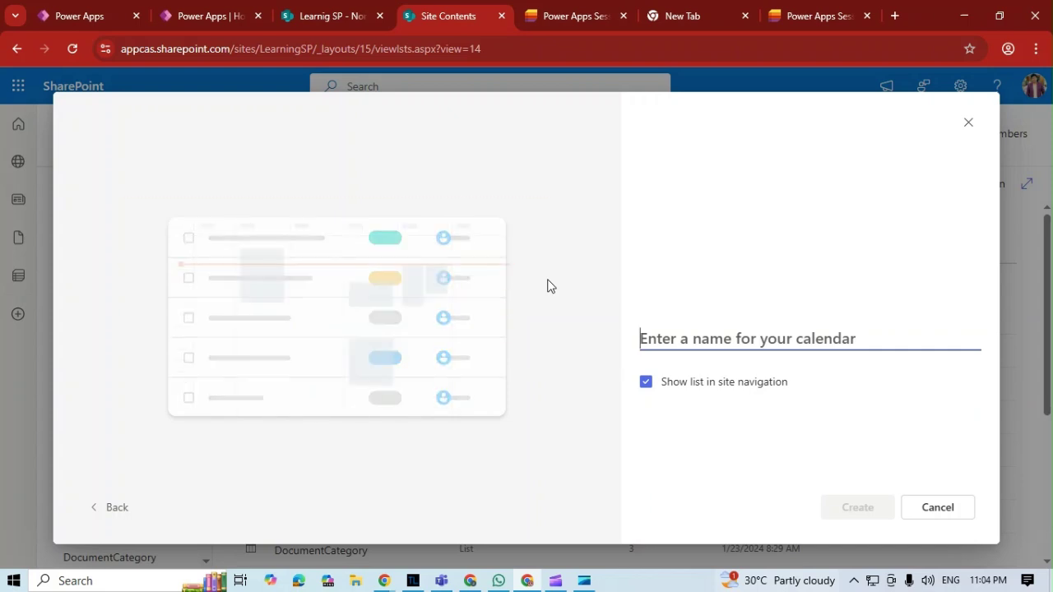
{"action": "type", "text": "O"}
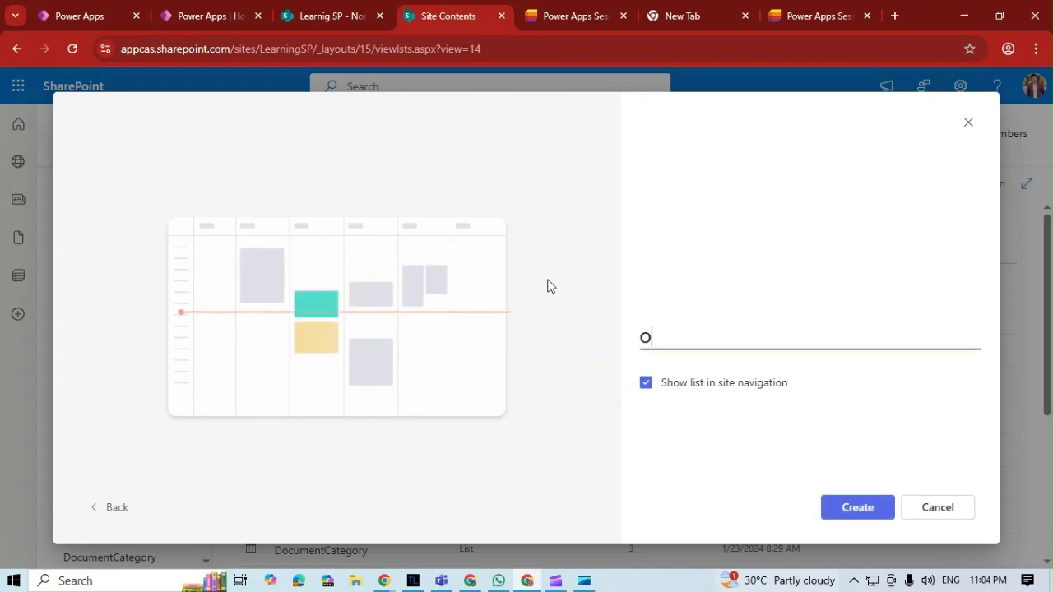
{"action": "type", "text": "fficeEvents"}
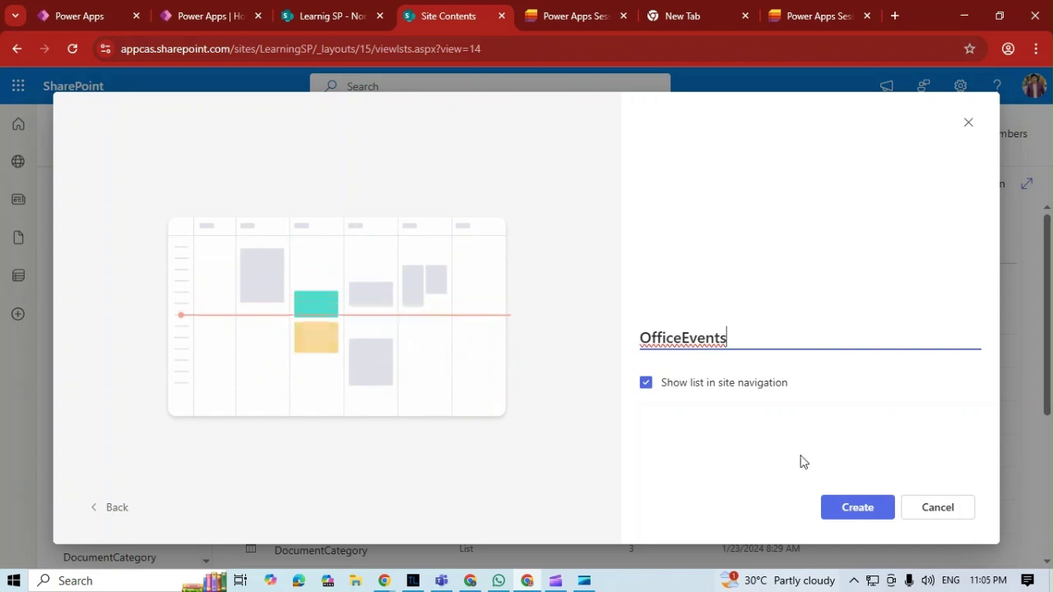
{"action": "left_click", "coordinate": [858, 508]}
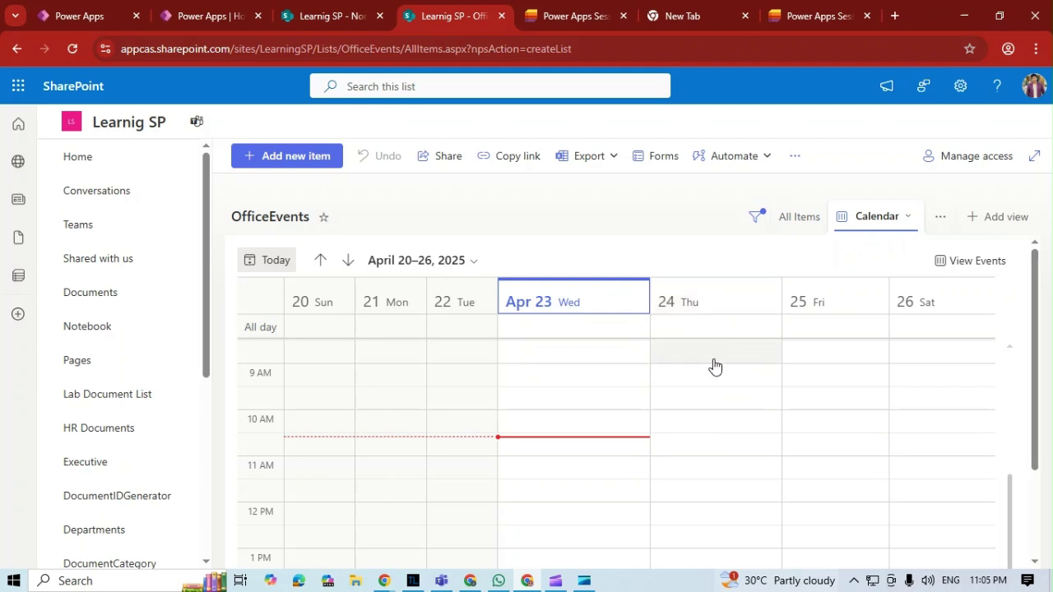
Add a calendar event titled "Induction" on 4/24/2025 from 10:30 PM to 11:00 PM and save it.
{"action": "left_click", "coordinate": [695, 425]}
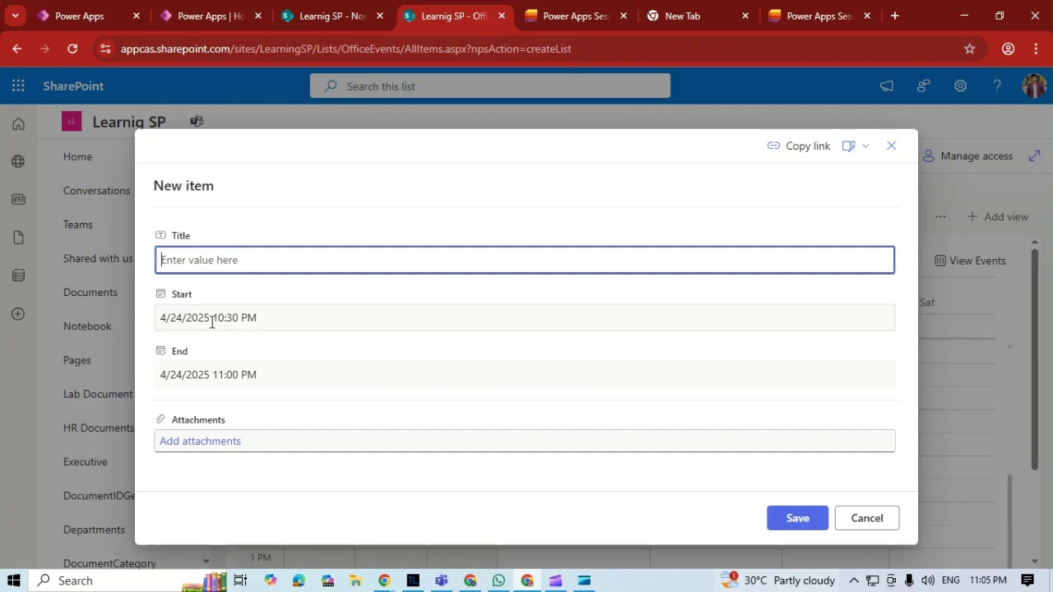
{"action": "type", "text": "("}
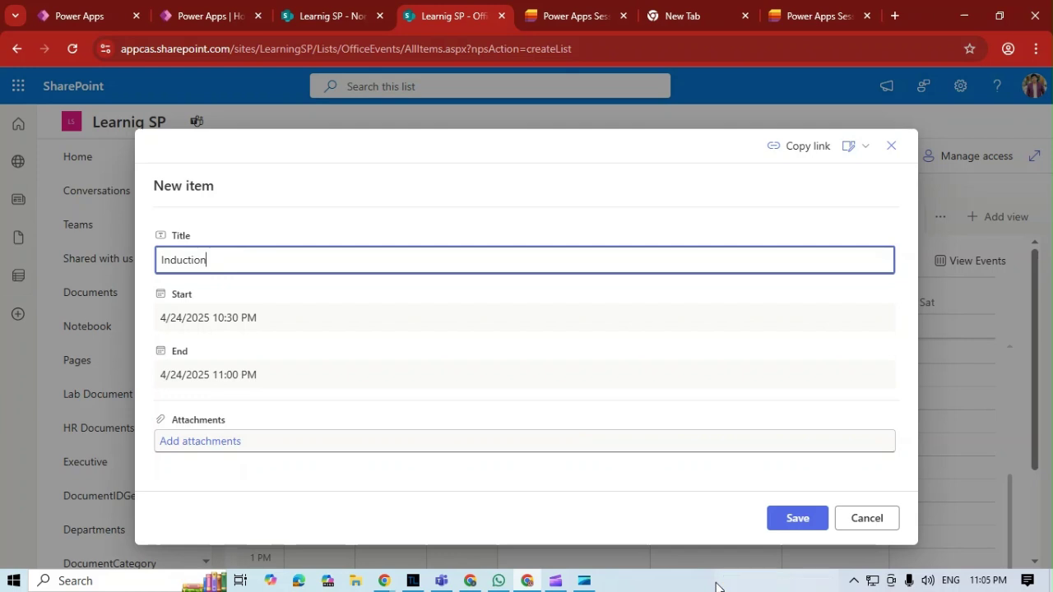
{"action": "left_click", "coordinate": [791, 522]}
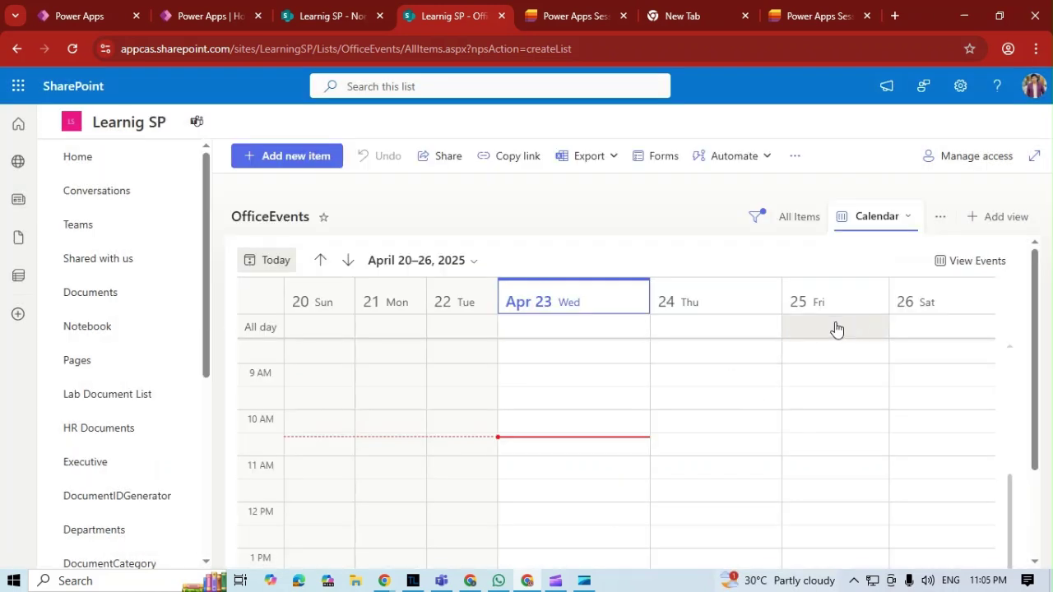
Add an event titled "meeting with client" starting 4/25/2025 12:30 PM, set its end to 4/26/2025 05:30 PM, and save it.
{"action": "scroll", "coordinate": [680, 452], "scroll_direction": "down", "scroll_amount": 3}
{"action": "scroll", "coordinate": [678, 449], "scroll_direction": "up", "scroll_amount": 3}
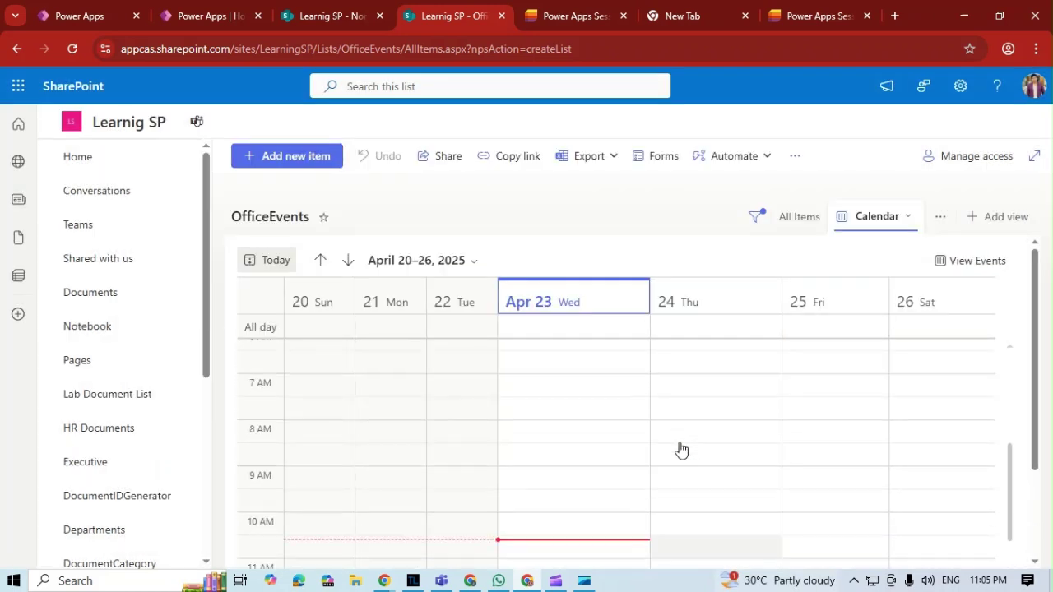
{"action": "scroll", "coordinate": [679, 449], "scroll_direction": "down", "scroll_amount": 1}
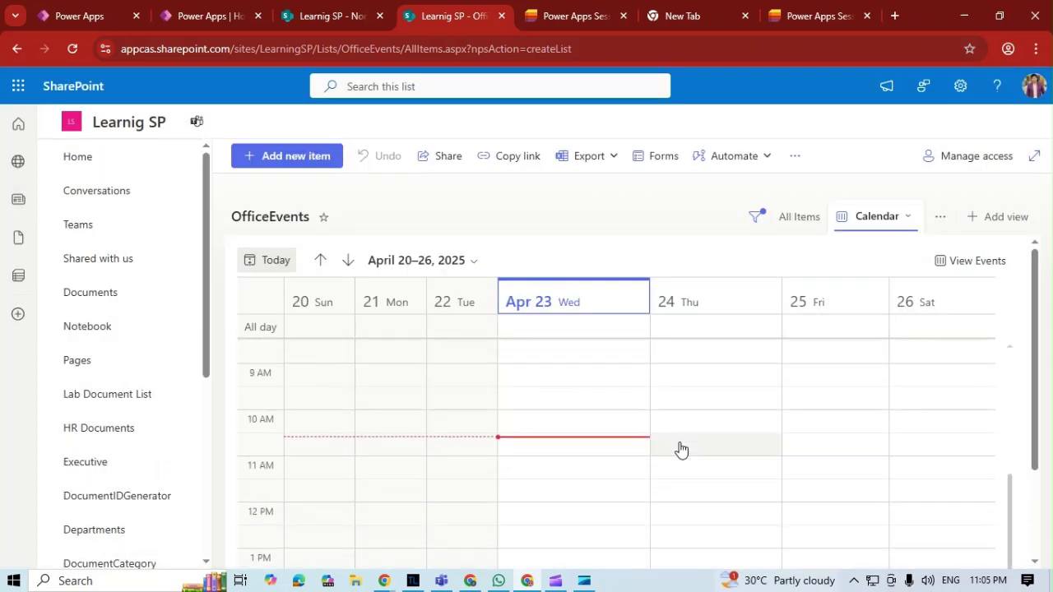
{"action": "left_click", "coordinate": [868, 334]}
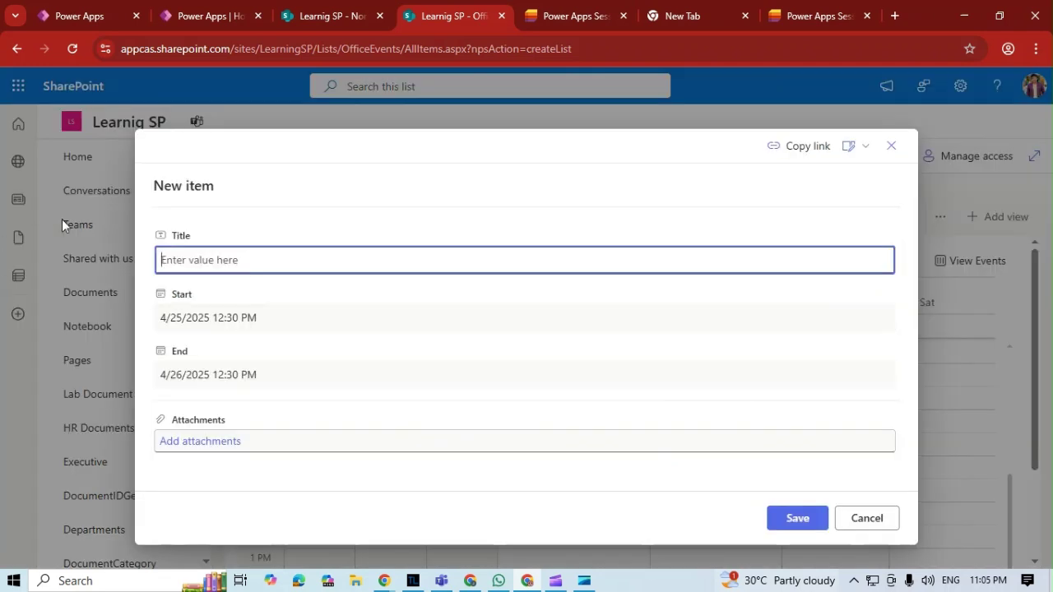
{"action": "type", "text": "meeting with client"}
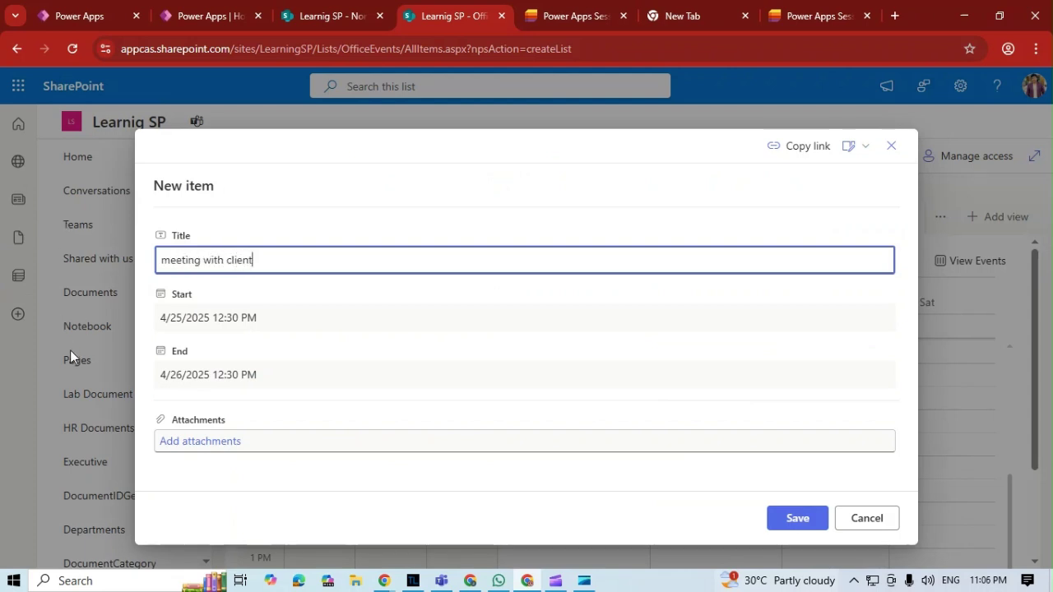
{"action": "left_click", "coordinate": [228, 377]}
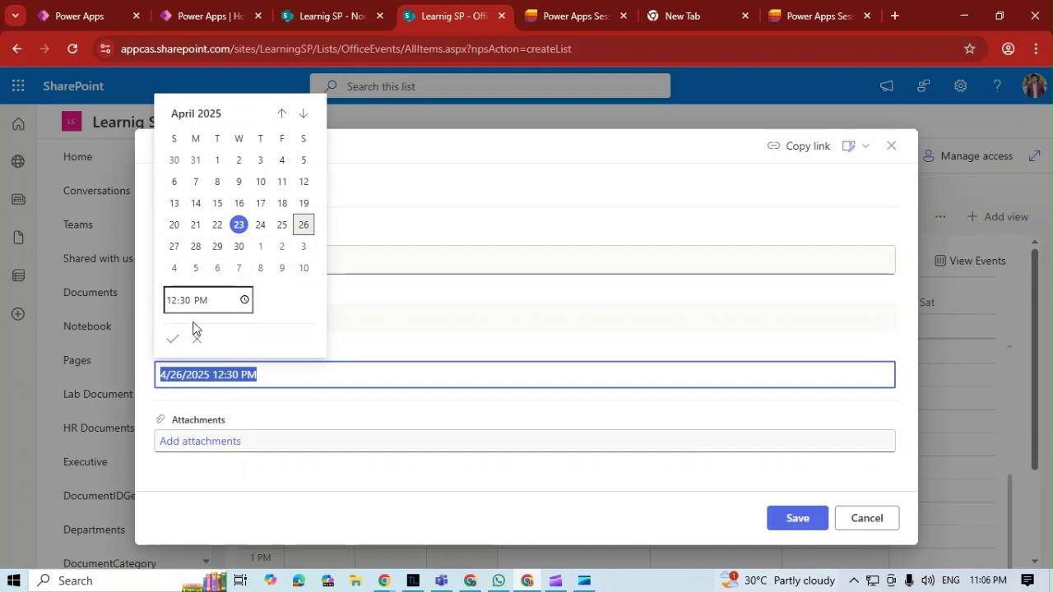
{"action": "left_click", "coordinate": [246, 302]}
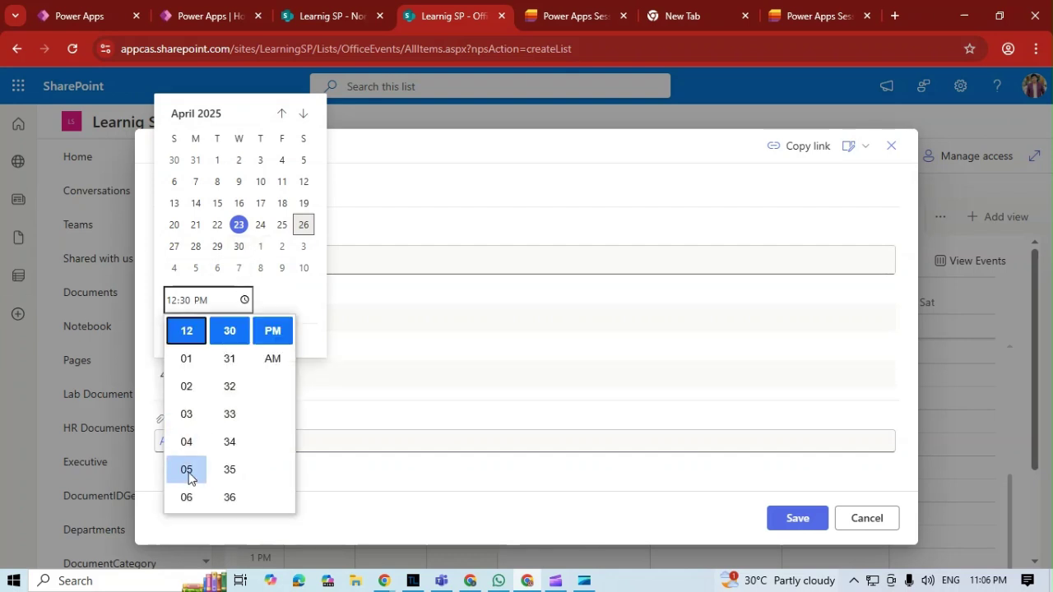
{"action": "left_click", "coordinate": [188, 472]}
{"action": "left_click", "coordinate": [277, 298]}
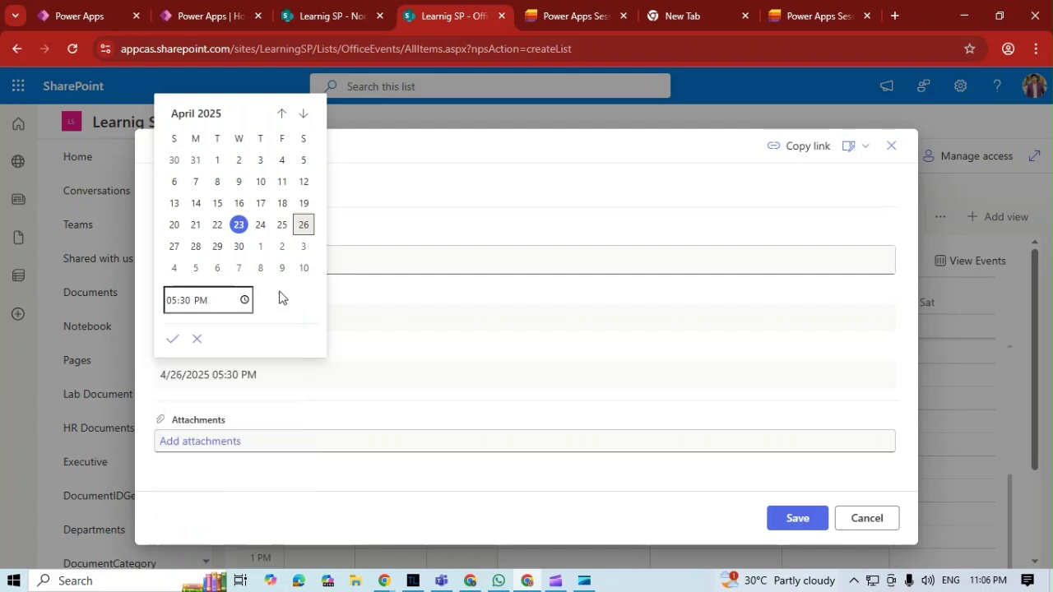
{"action": "left_click", "coordinate": [174, 341]}
{"action": "left_click", "coordinate": [797, 519]}
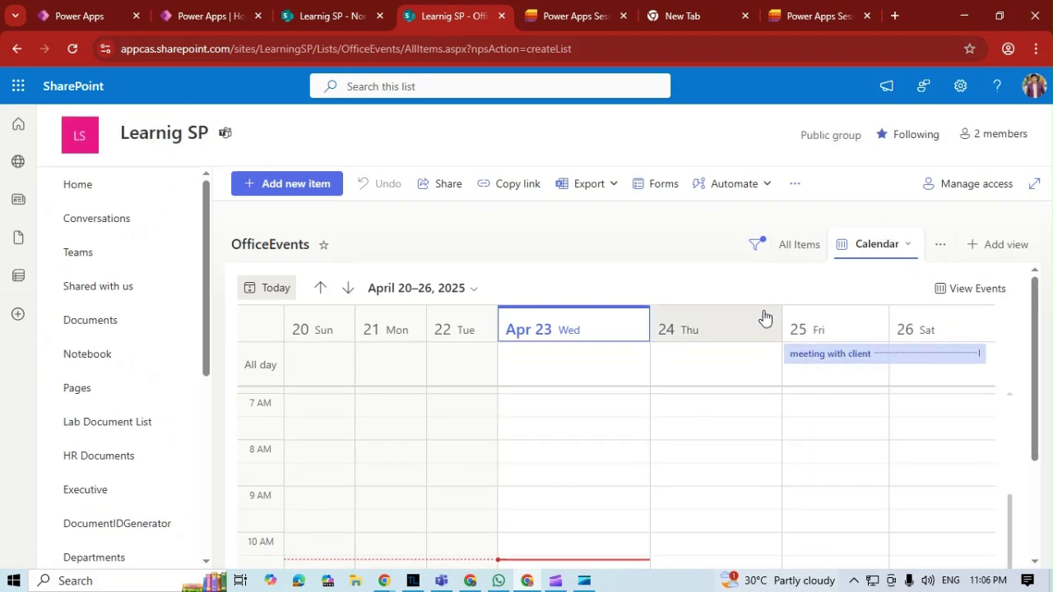
Check the OfficeEvents entries and their start and end times in the All Items view, and return to the Calendar view.
{"action": "left_click", "coordinate": [795, 244]}
{"action": "left_click", "coordinate": [296, 322]}
{"action": "left_click", "coordinate": [381, 356]}
{"action": "left_click", "coordinate": [414, 316]}
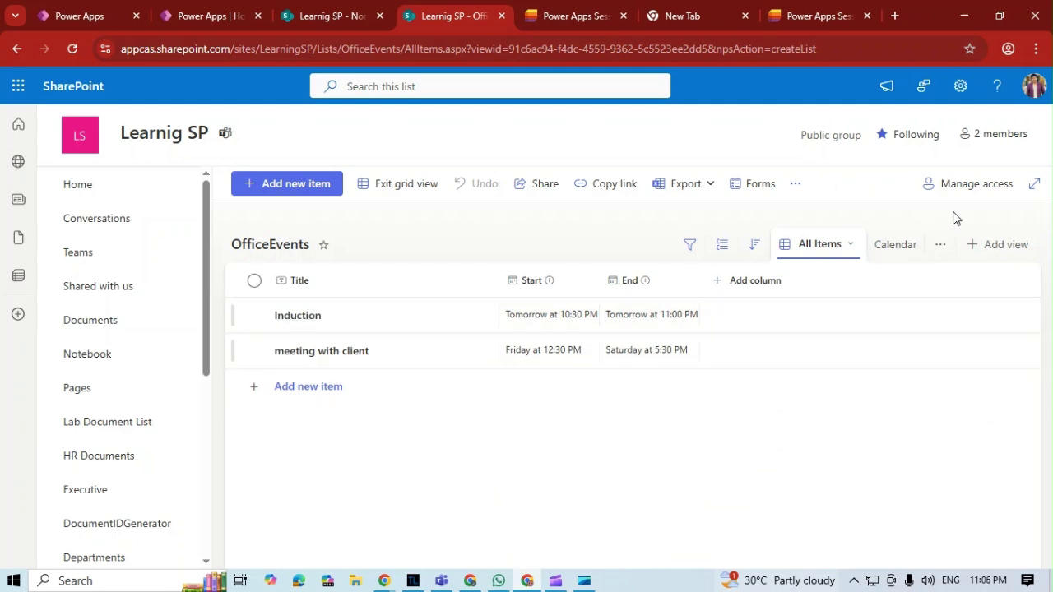
{"action": "left_click", "coordinate": [330, 347]}
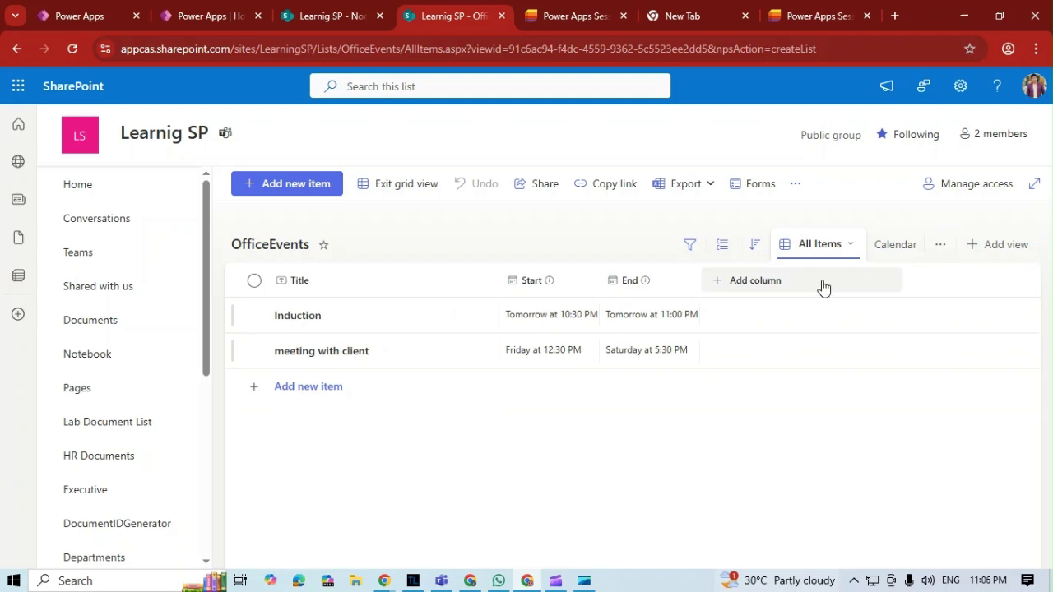
{"action": "left_click", "coordinate": [890, 248]}
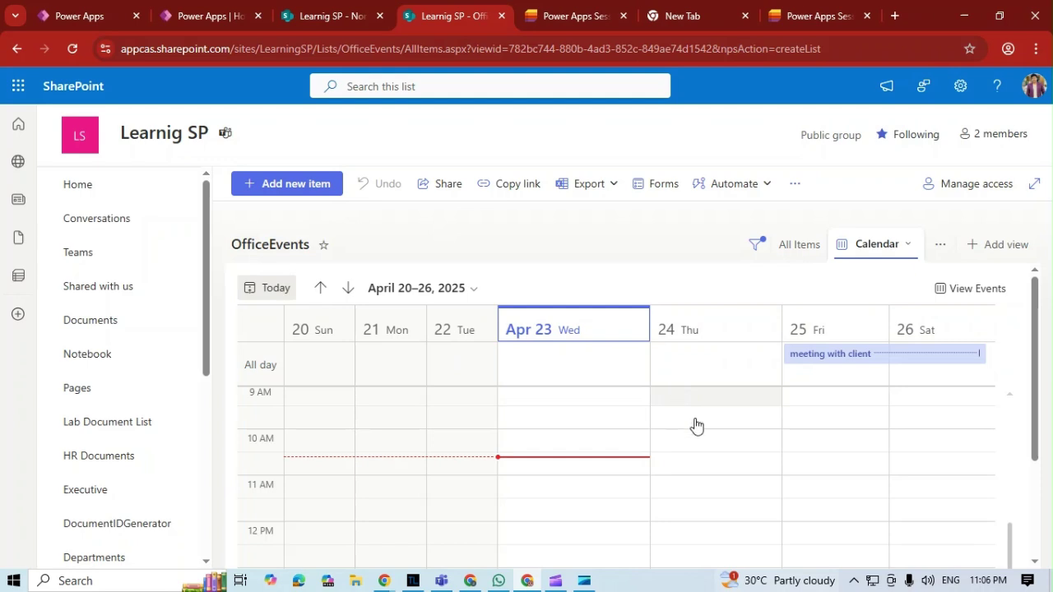
Create a blank Board list named "Project Tracker" from the site contents, shown in site navigation.
{"action": "left_click", "coordinate": [962, 88]}
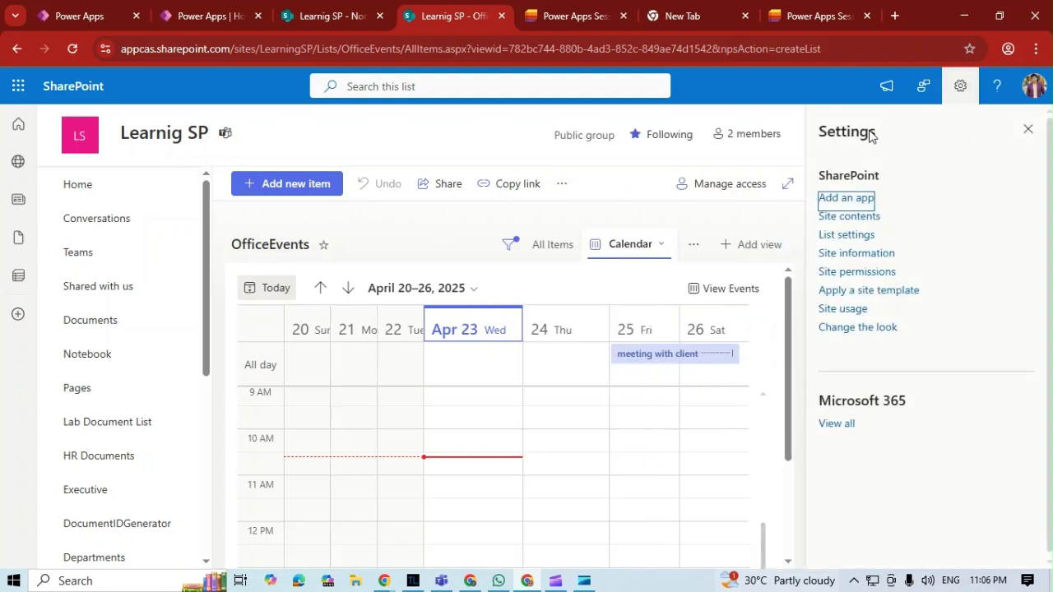
{"action": "left_click", "coordinate": [849, 216]}
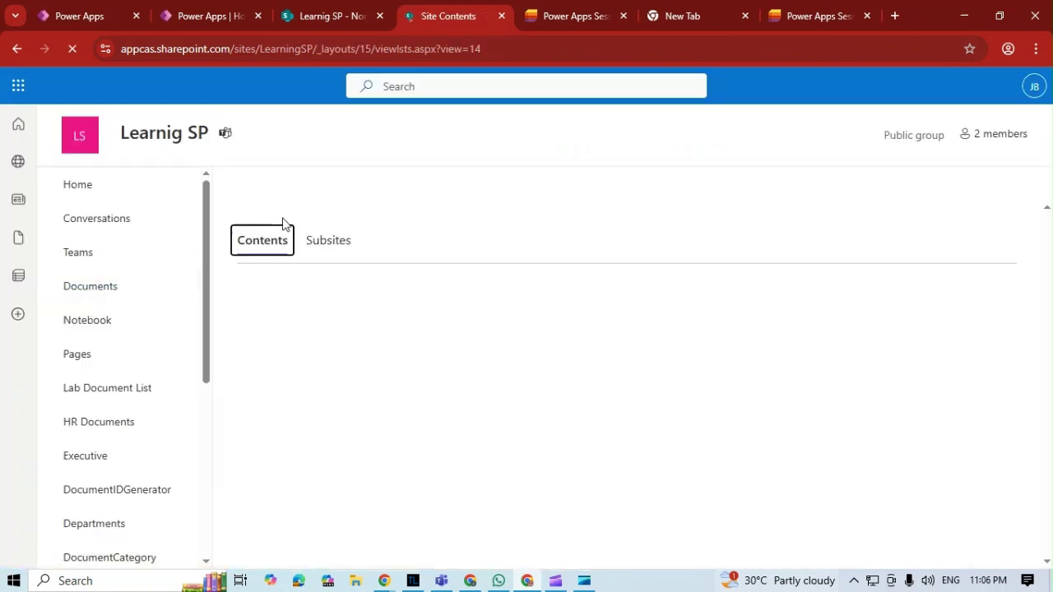
{"action": "left_click", "coordinate": [260, 195]}
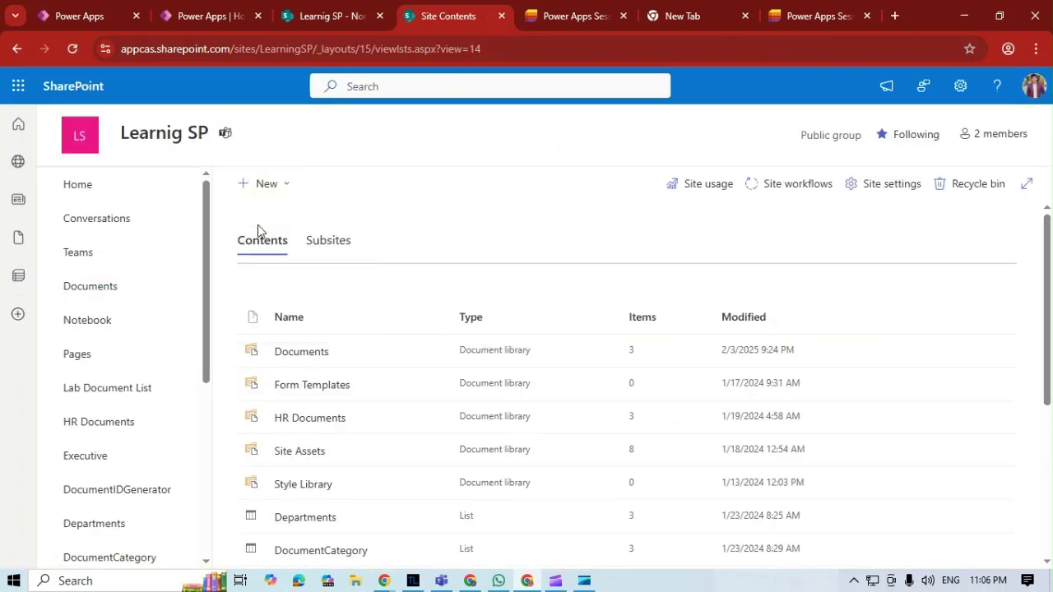
{"action": "left_click", "coordinate": [257, 220]}
{"action": "left_click", "coordinate": [687, 319]}
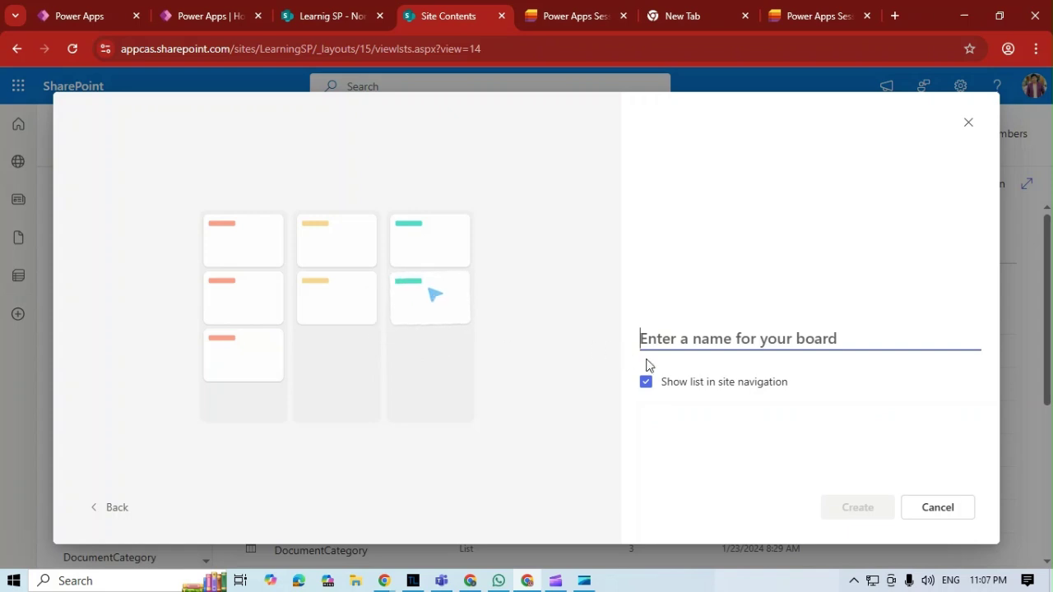
{"action": "type", "text": "Project Tra"}
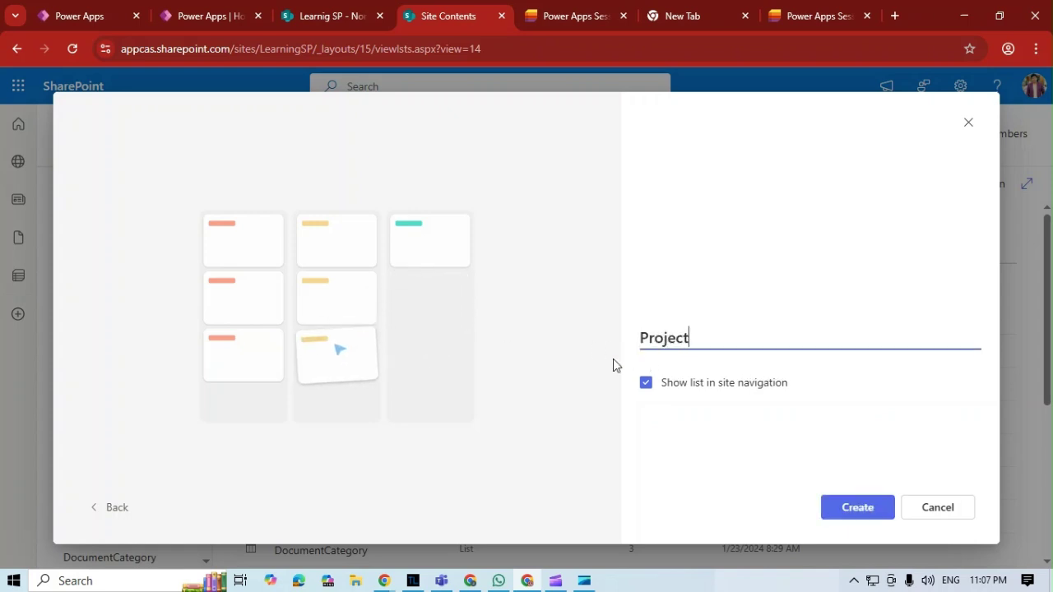
{"action": "type", "text": "c"}
{"action": "key", "text": "BackSpace"}
{"action": "type", "text": "acker"}
{"action": "left_click", "coordinate": [854, 511]}
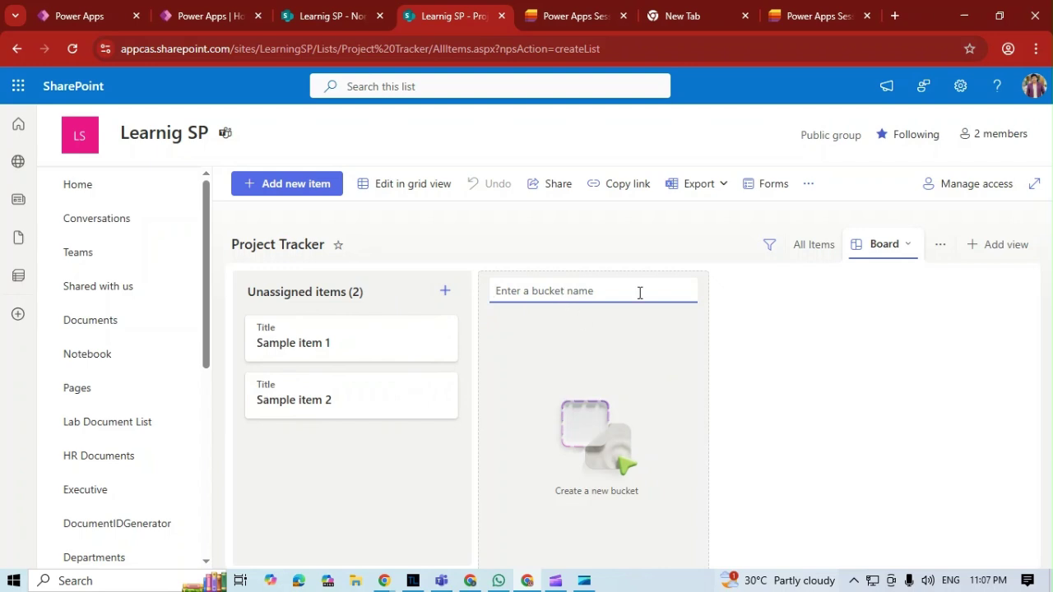
Create a bucket named "Approved" on the Project Tracker board and save an item titled "test 1" in it.
{"action": "type", "text": "Approved"}
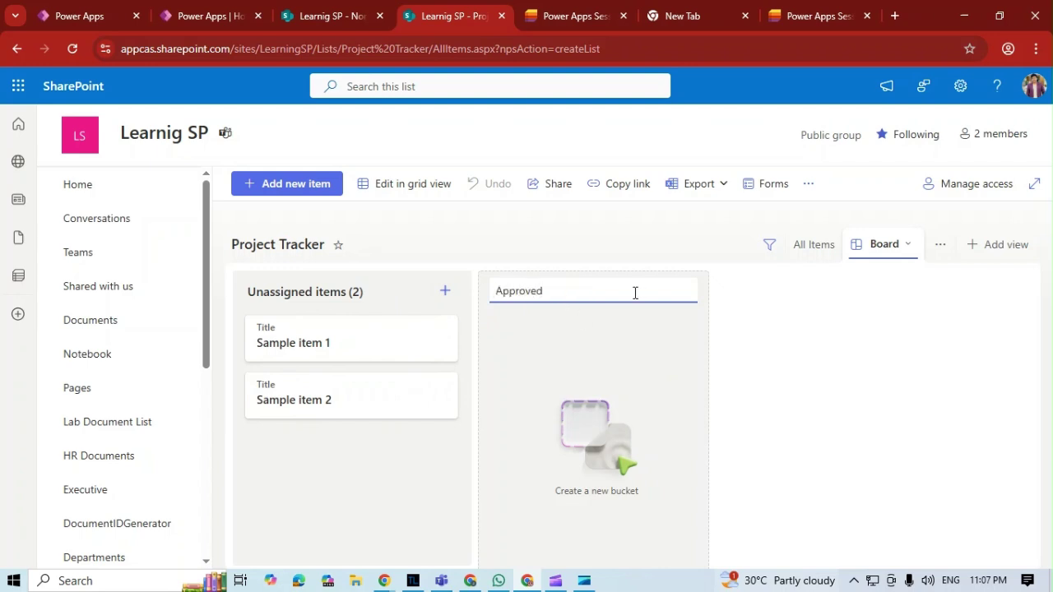
{"action": "key", "text": "Return"}
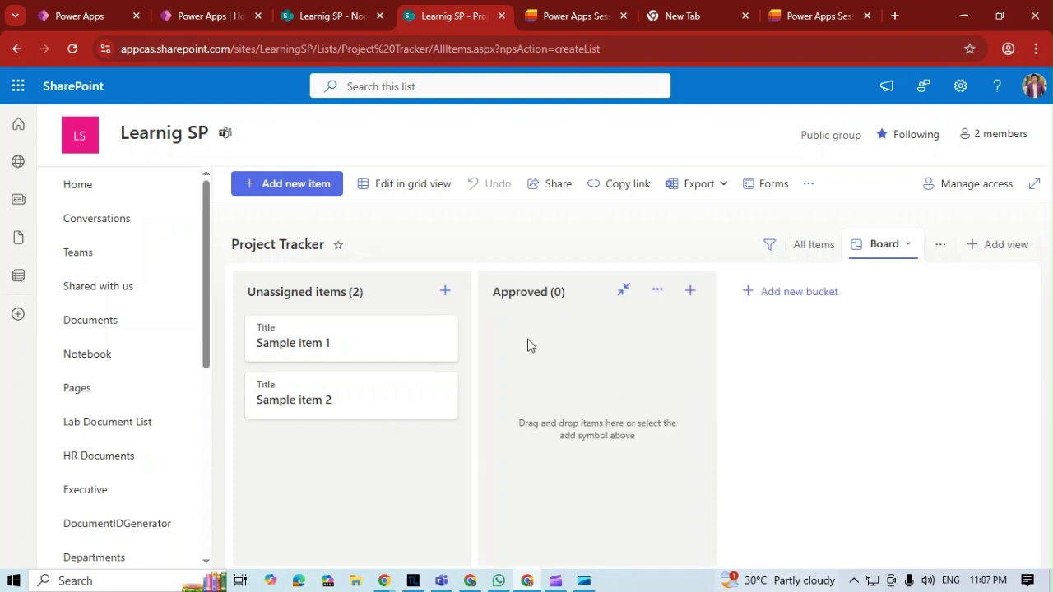
{"action": "left_click", "coordinate": [692, 294]}
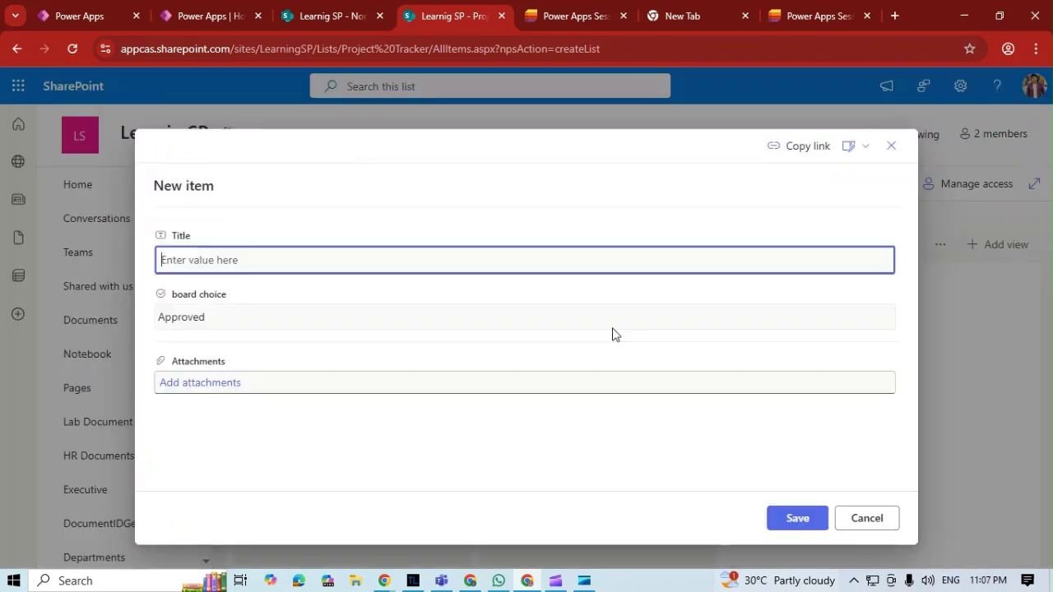
{"action": "type", "text": "test 1"}
{"action": "left_click", "coordinate": [803, 521]}
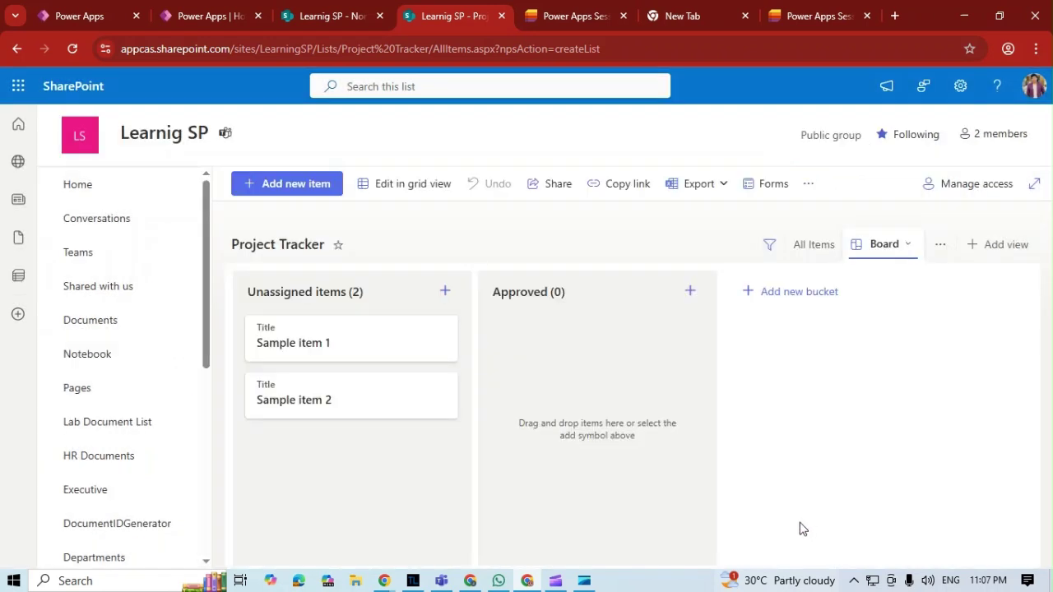
Add another item titled "test 2" to the Approved bucket and save it.
{"action": "left_click", "coordinate": [691, 290]}
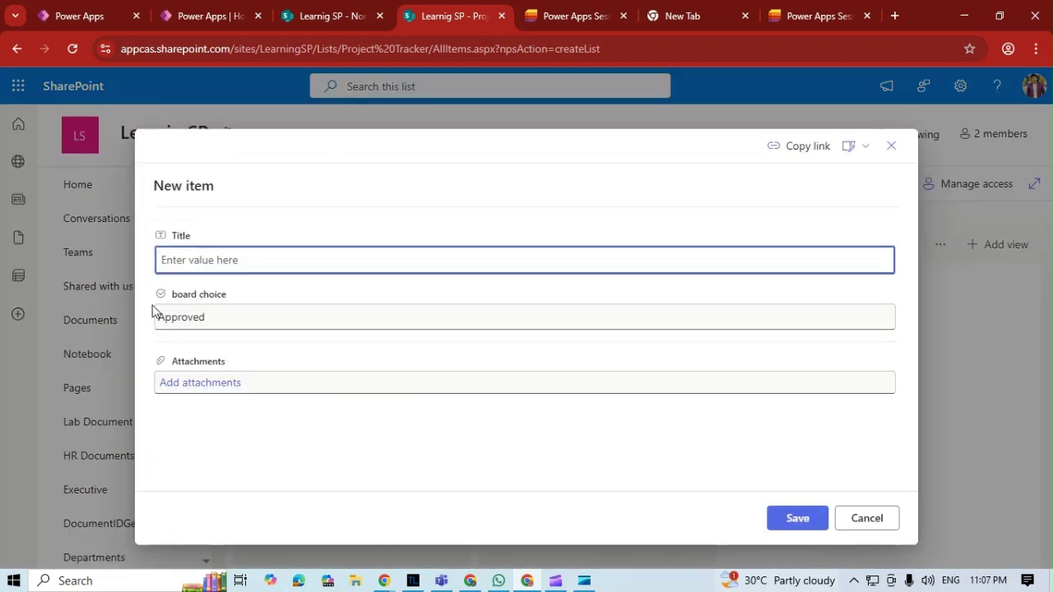
{"action": "type", "text": "test 2"}
{"action": "left_click", "coordinate": [797, 518]}
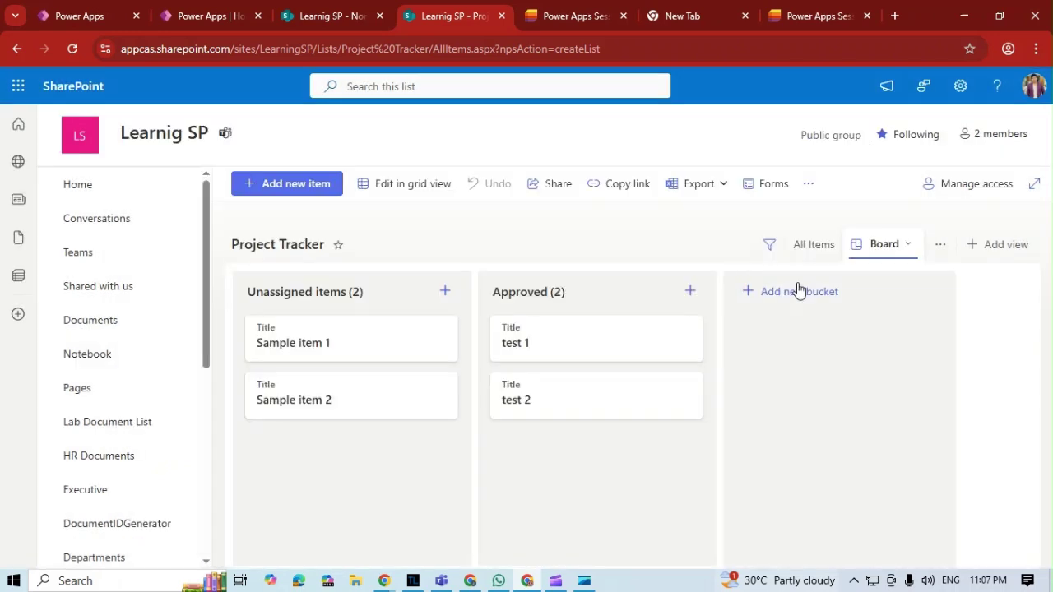
Create a bucket named "In Progress" on the Project Tracker board and save an item titled "test 3" in it.
{"action": "left_click", "coordinate": [798, 288]}
{"action": "type", "text": "In Progress"}
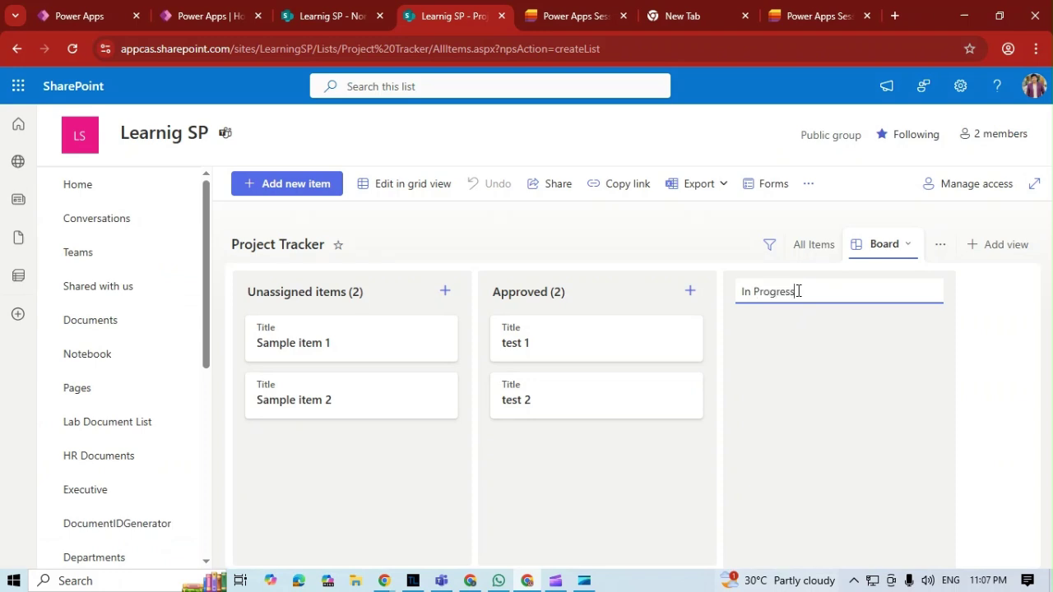
{"action": "key", "text": "Return"}
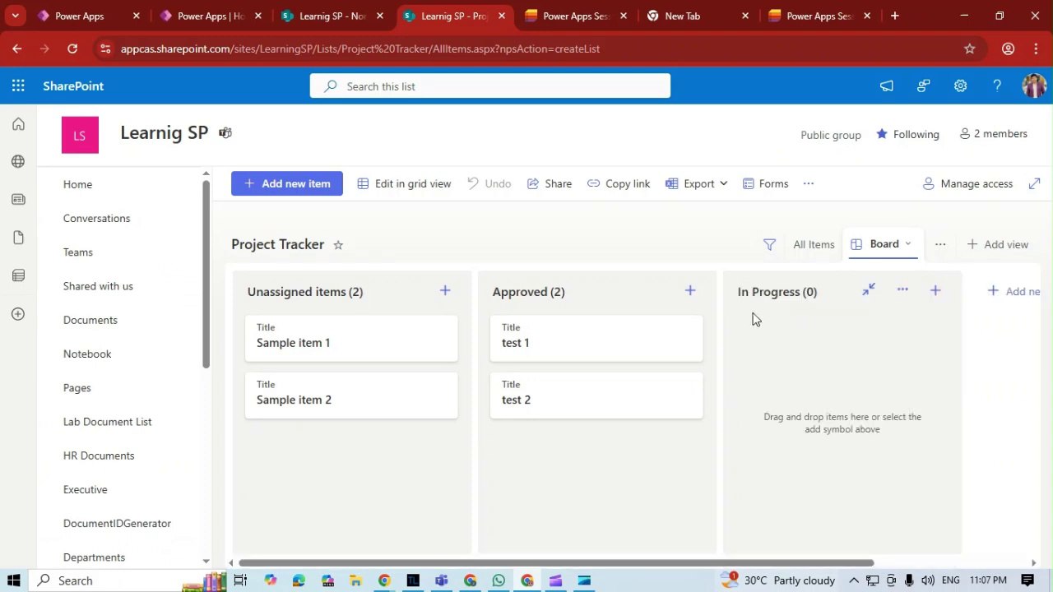
{"action": "left_click", "coordinate": [933, 291]}
{"action": "type", "text": "tews"}
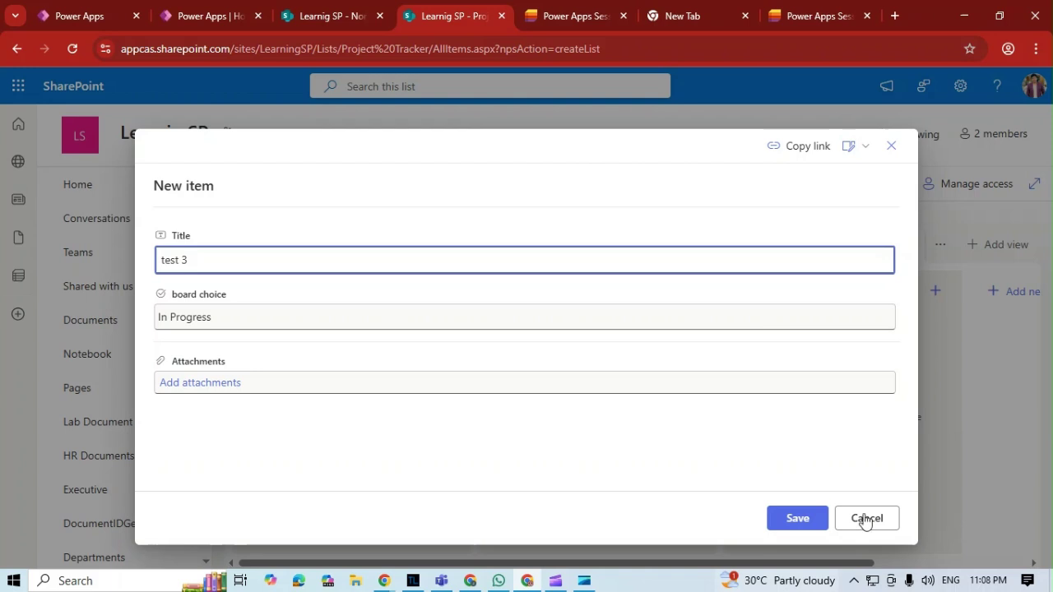
{"action": "left_click", "coordinate": [771, 532]}
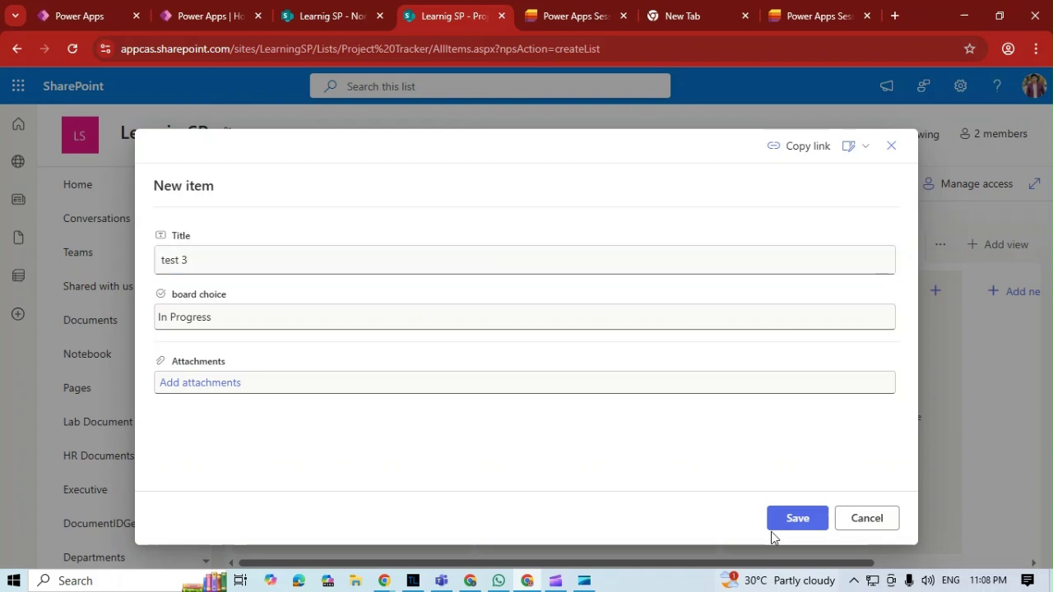
{"action": "left_click", "coordinate": [811, 523]}
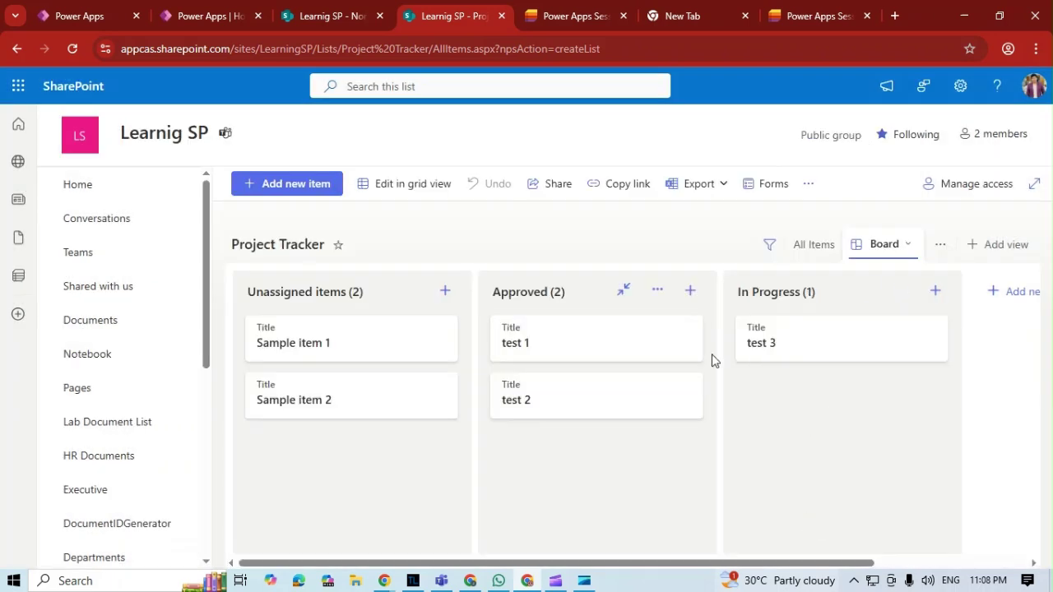
Add another item titled "test 4" to the In Progress bucket and save it.
{"action": "left_click", "coordinate": [934, 293]}
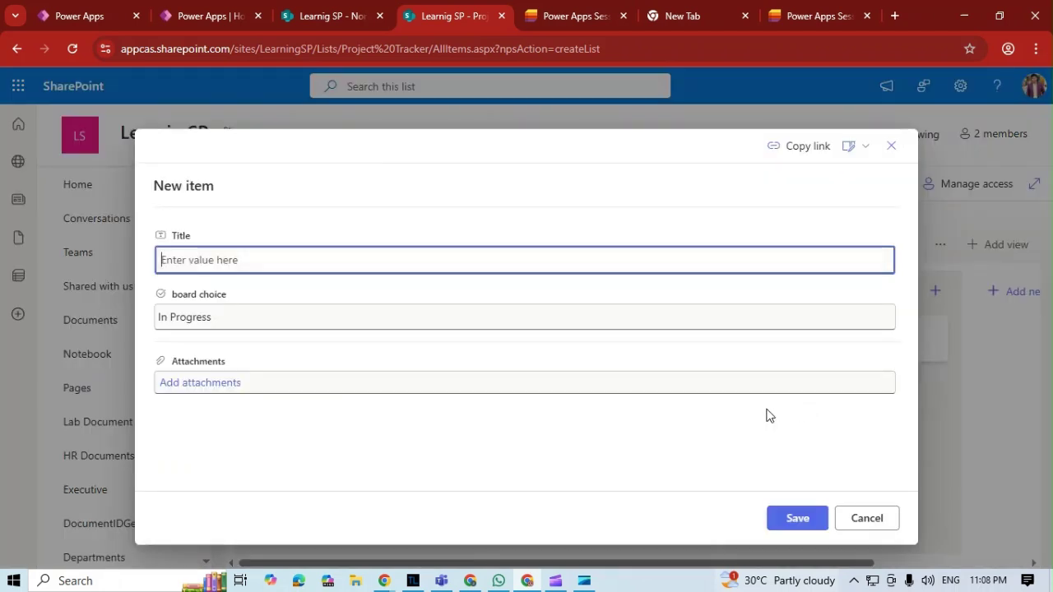
{"action": "type", "text": "test 4"}
{"action": "left_click", "coordinate": [788, 523]}
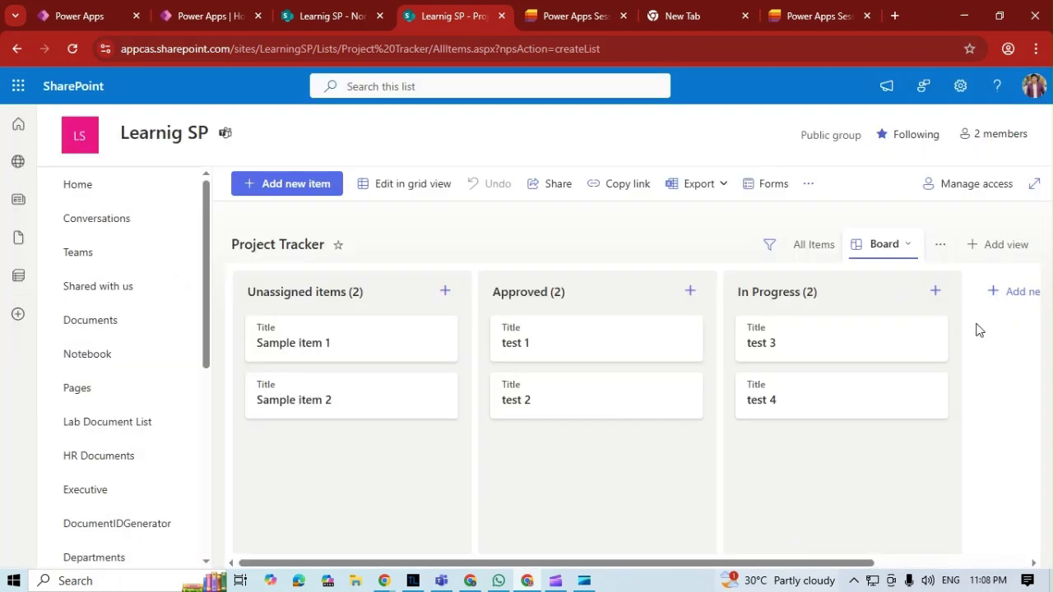
Create a bucket named "Closed" on the Project Tracker board and save an item titled "test 5" in it.
{"action": "left_click", "coordinate": [1001, 291]}
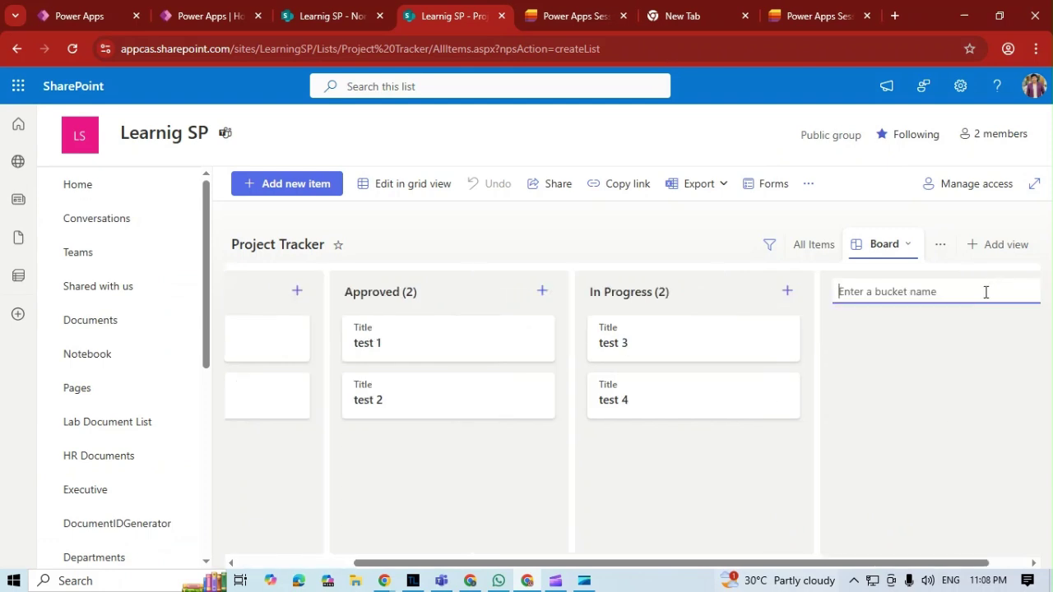
{"action": "type", "text": "Closed"}
{"action": "left_click", "coordinate": [918, 363]}
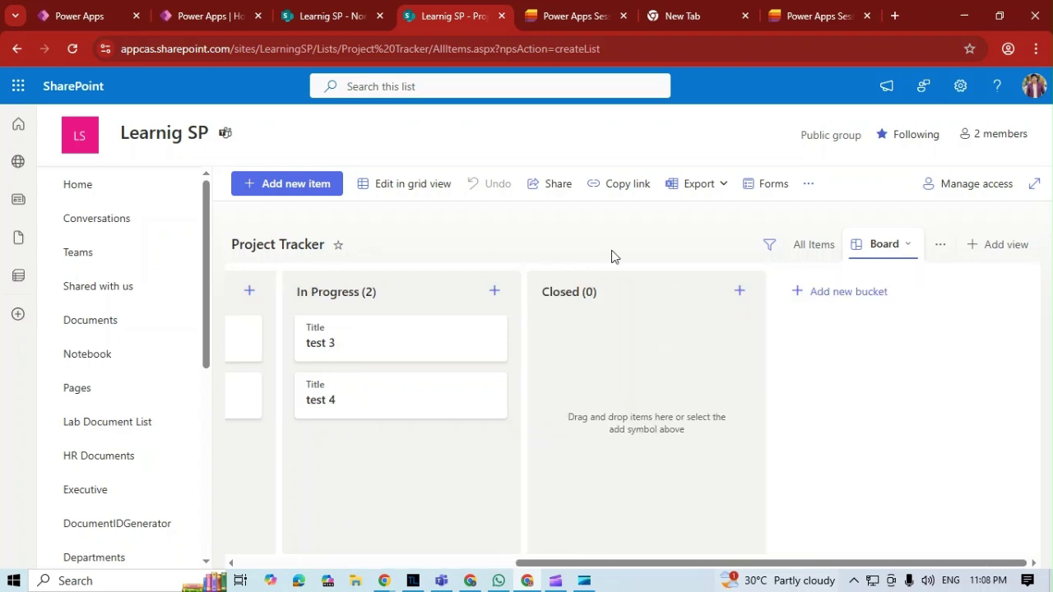
{"action": "left_click", "coordinate": [743, 293]}
{"action": "type", "text": "te"}
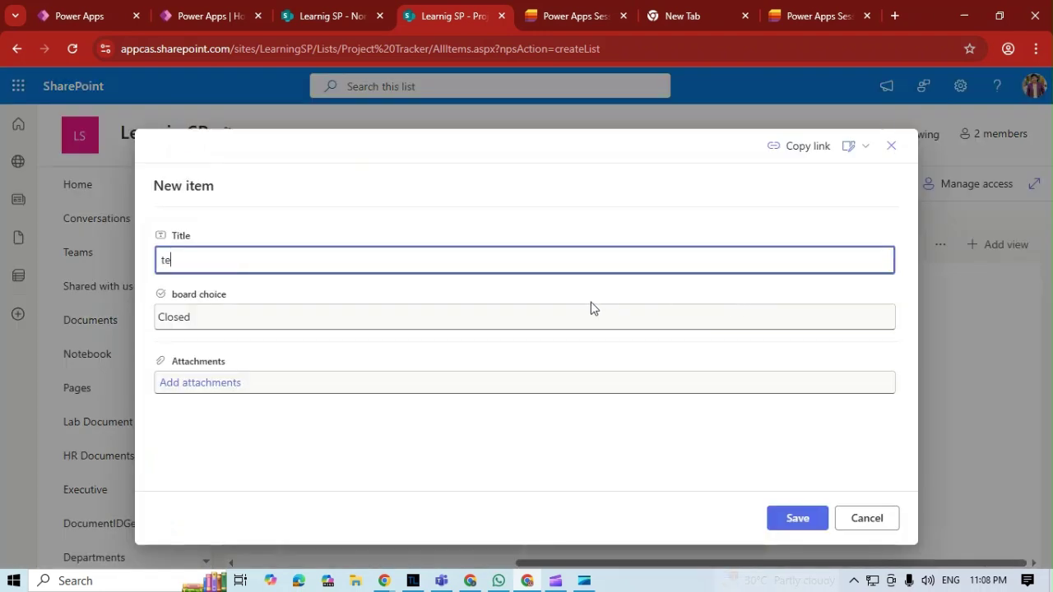
{"action": "type", "text": "st 5"}
{"action": "left_click", "coordinate": [781, 527]}
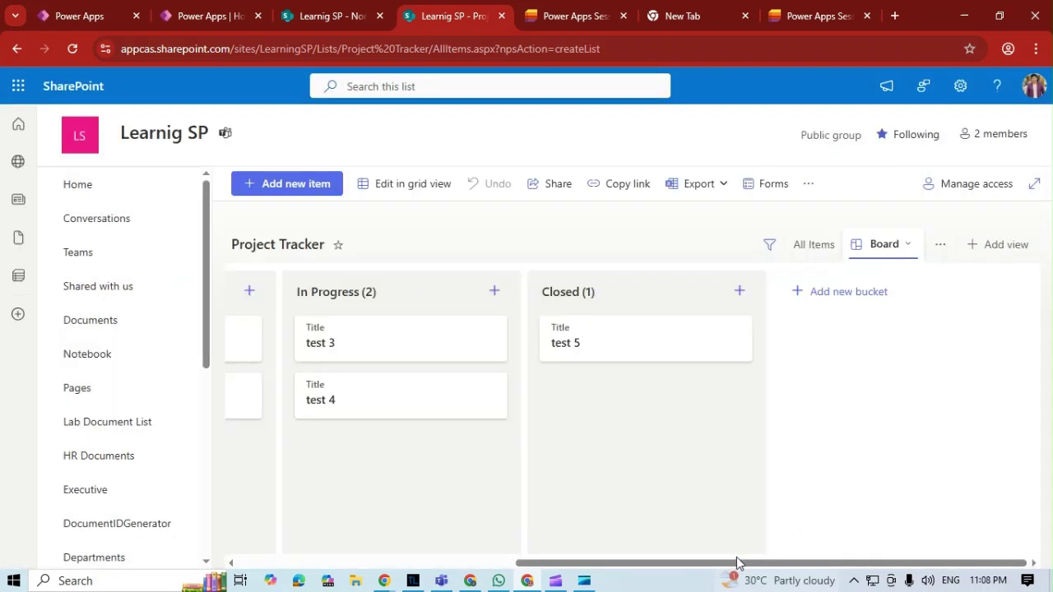
Set the board choice of Sample item 1 in the unassigned items to Approved and close the item.
{"action": "left_click_drag", "start_coordinate": [734, 563], "coordinate": [423, 475]}
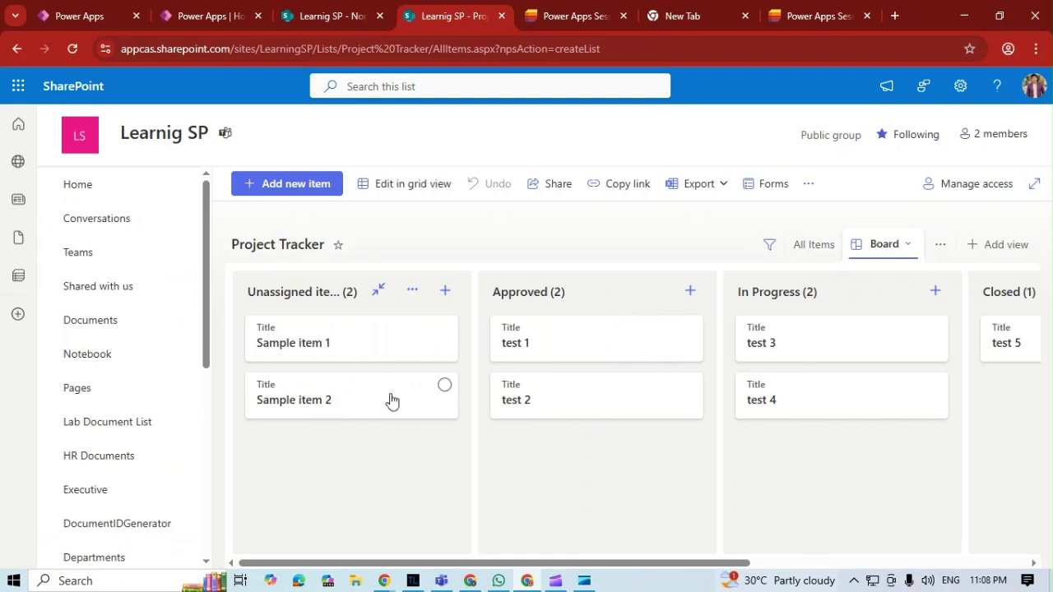
{"action": "left_click", "coordinate": [311, 347]}
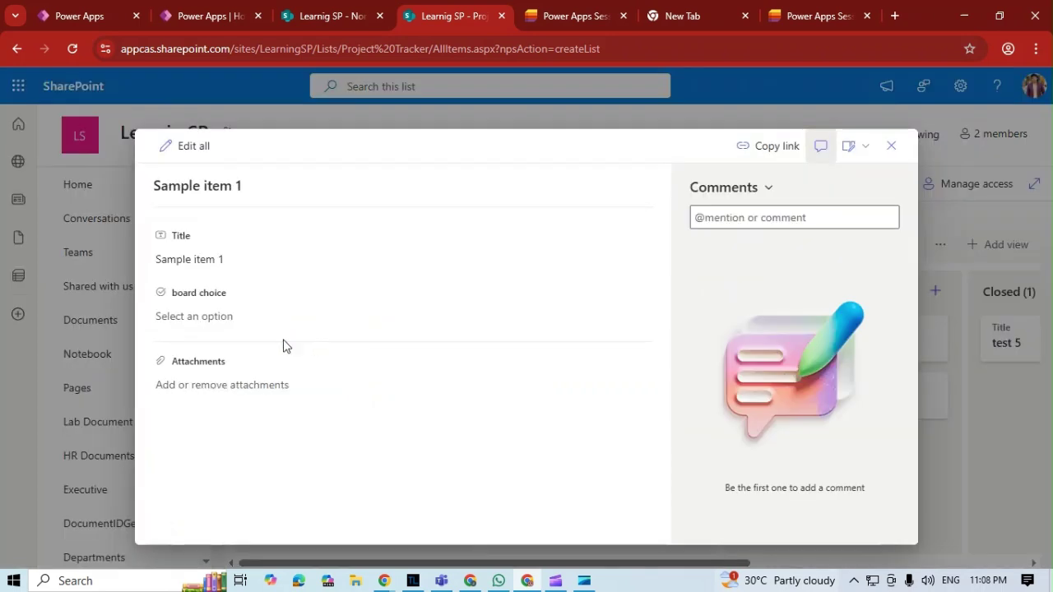
{"action": "left_click", "coordinate": [243, 315]}
{"action": "left_click", "coordinate": [243, 360]}
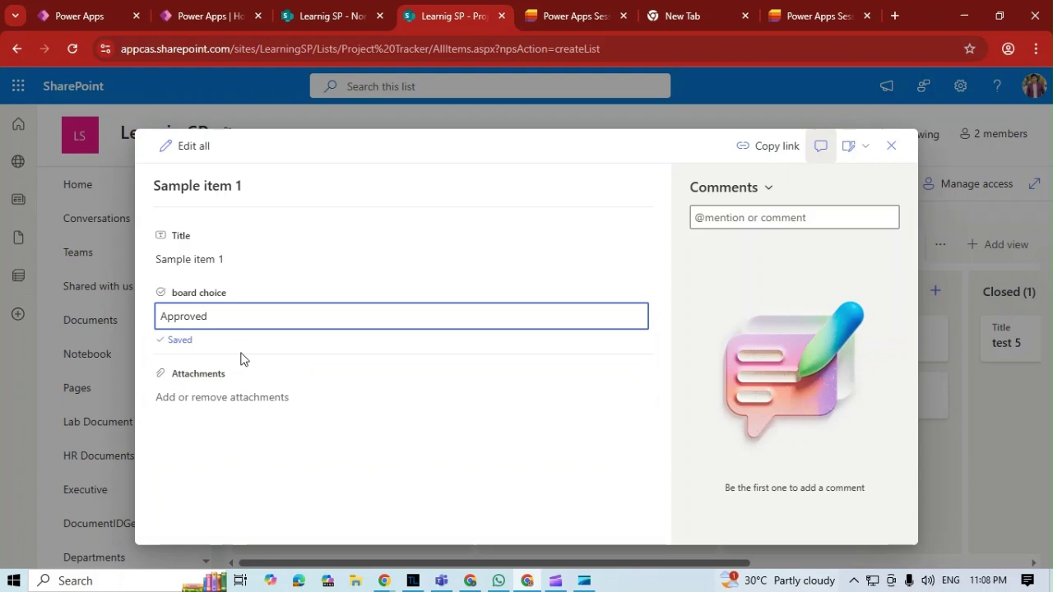
{"action": "left_click", "coordinate": [892, 148]}
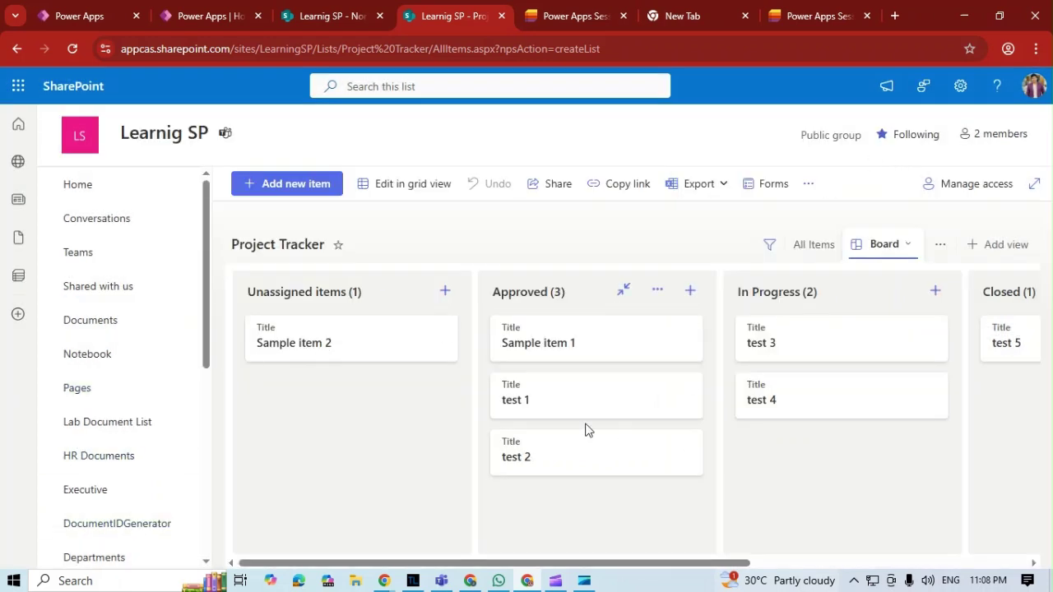
Set the board choice of the test 1 item to Closed and close the item.
{"action": "left_click", "coordinate": [618, 411]}
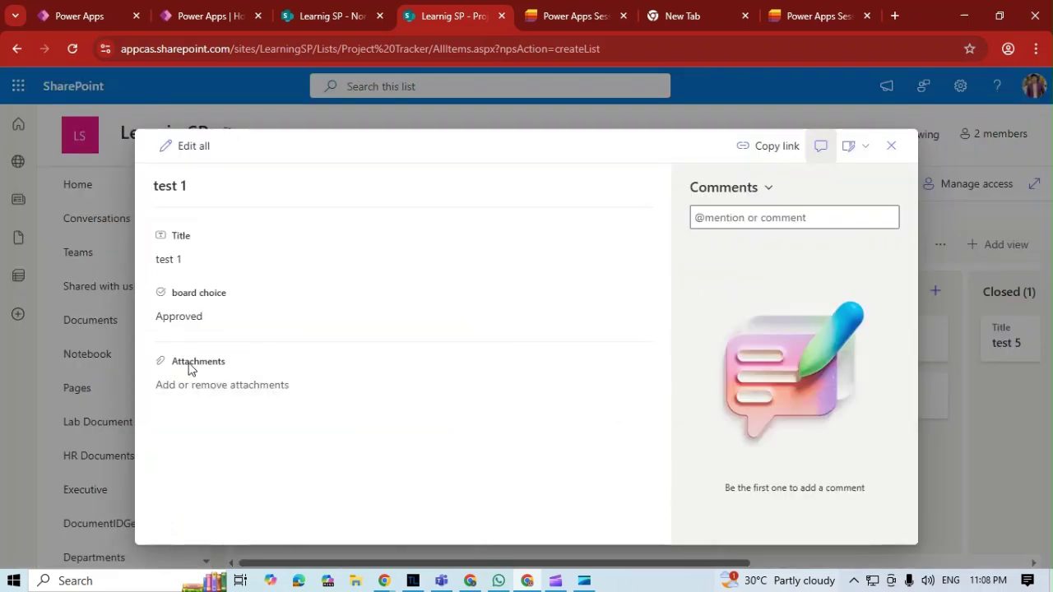
{"action": "left_click", "coordinate": [191, 316]}
{"action": "left_click", "coordinate": [193, 386]}
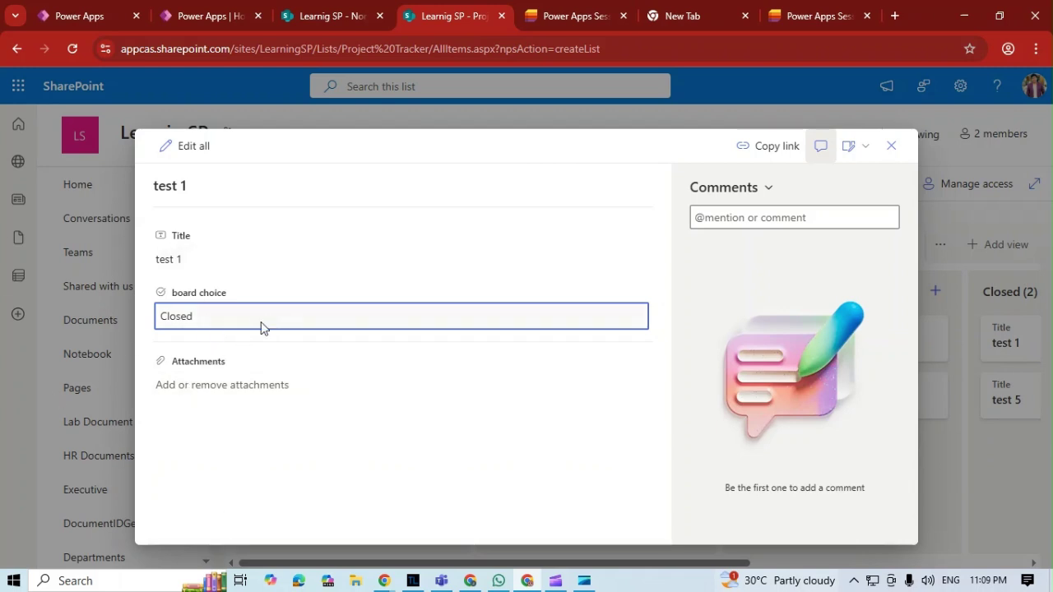
{"action": "left_click", "coordinate": [891, 147]}
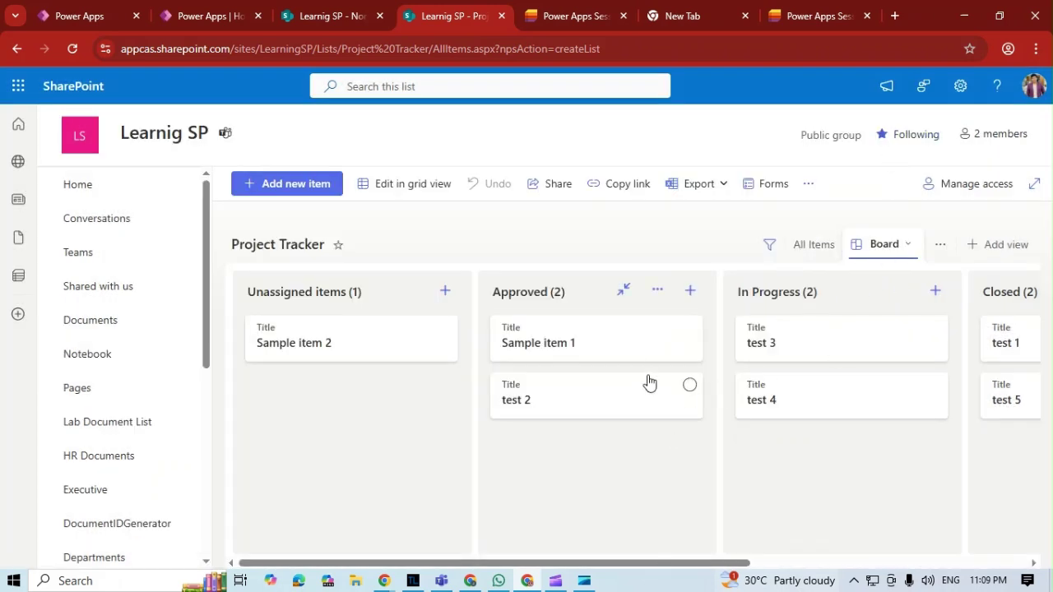
Collapse the Approved, In Progress, Unassigned items and Closed buckets on the board.
{"action": "left_click", "coordinate": [623, 294]}
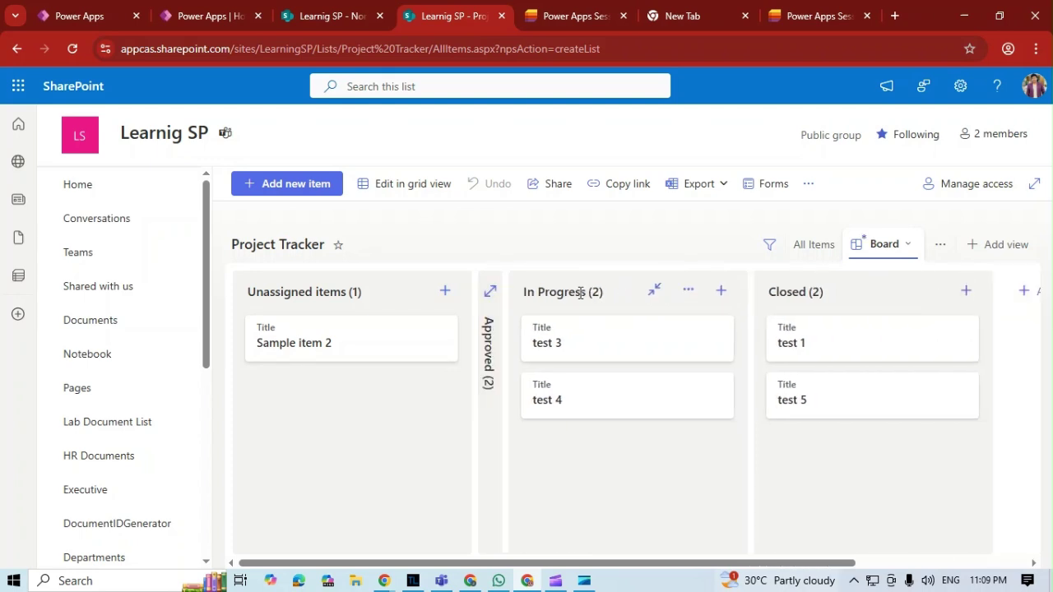
{"action": "left_click", "coordinate": [657, 291]}
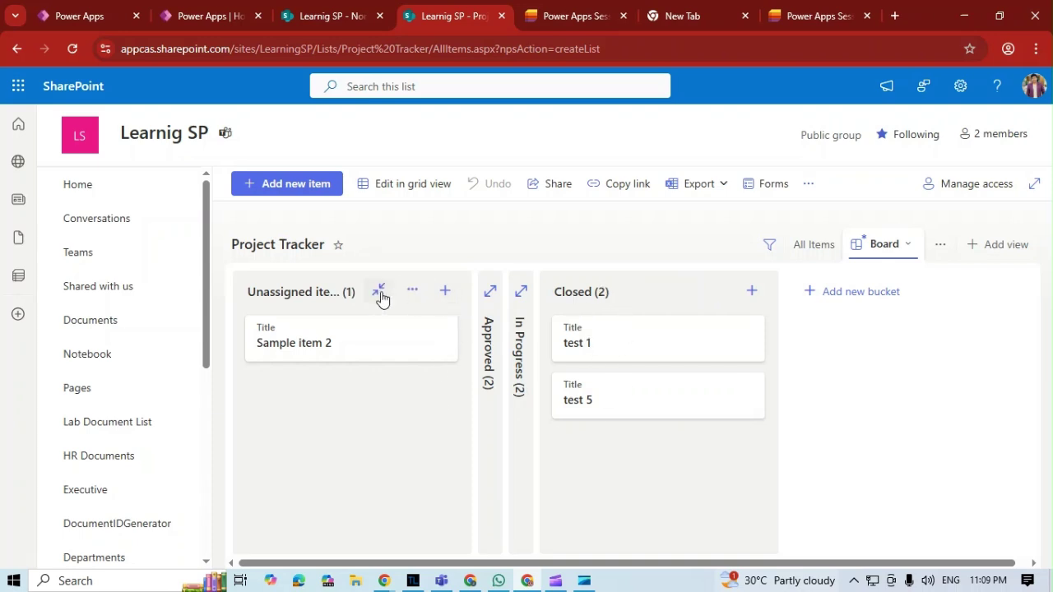
{"action": "left_click", "coordinate": [378, 291]}
{"action": "left_click", "coordinate": [471, 293]}
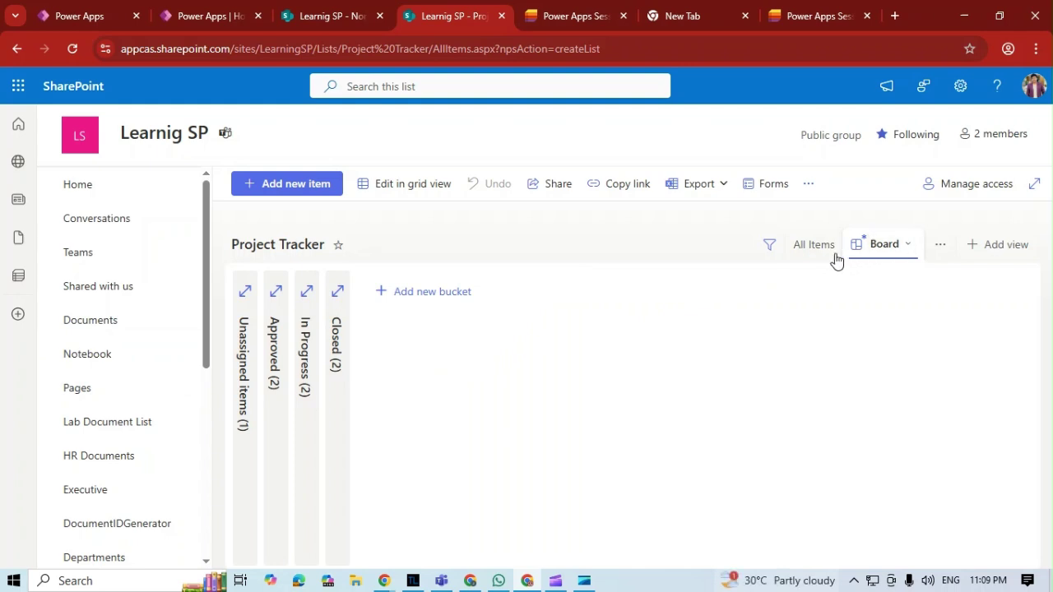
Create a public Gallery view named "Gal" for the Project Tracker list.
{"action": "left_click", "coordinate": [905, 247]}
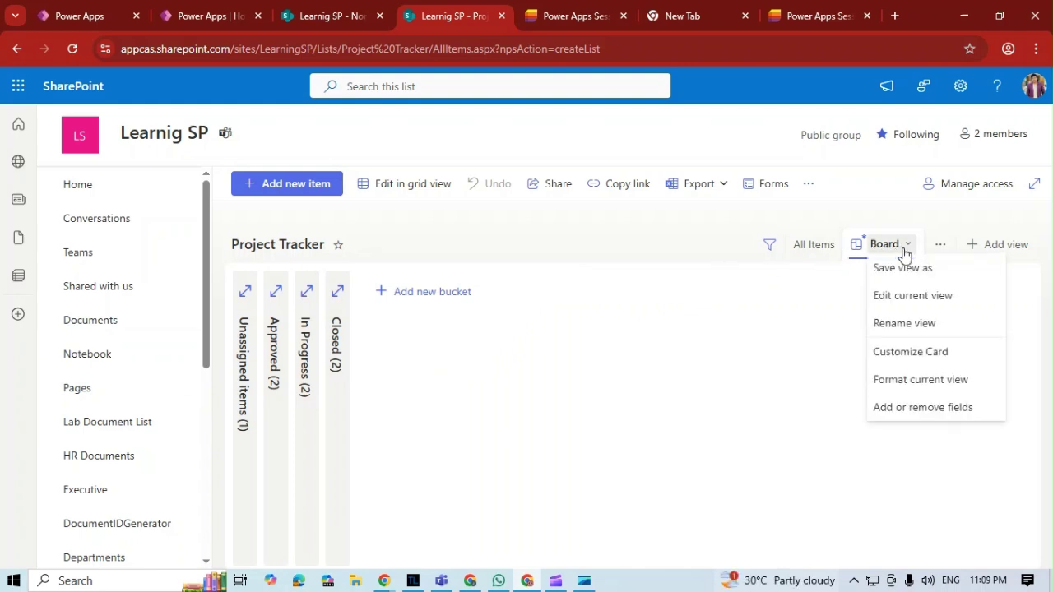
{"action": "left_click", "coordinate": [767, 377]}
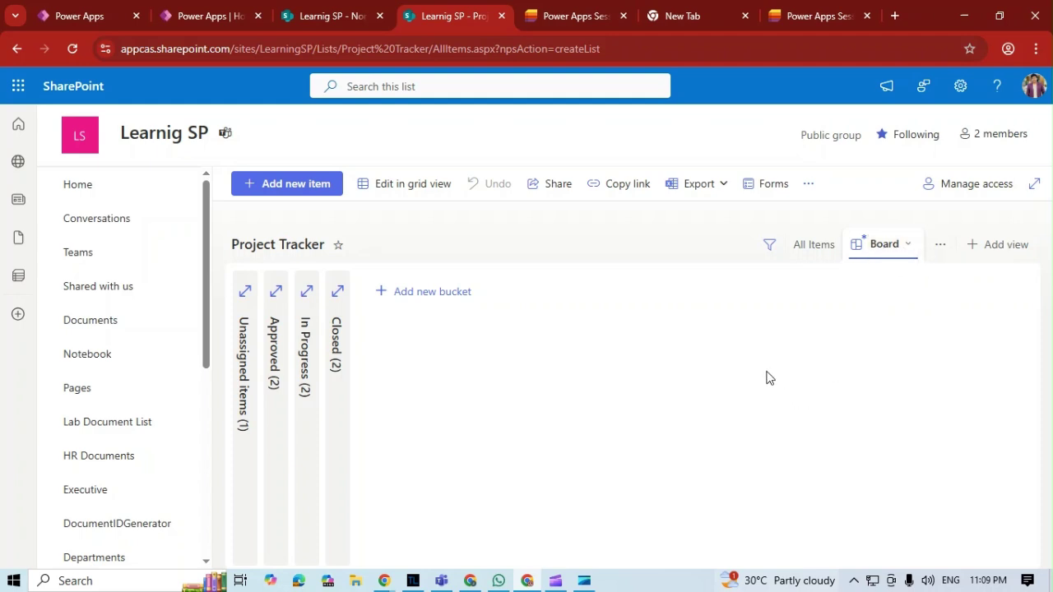
{"action": "left_click", "coordinate": [1005, 248]}
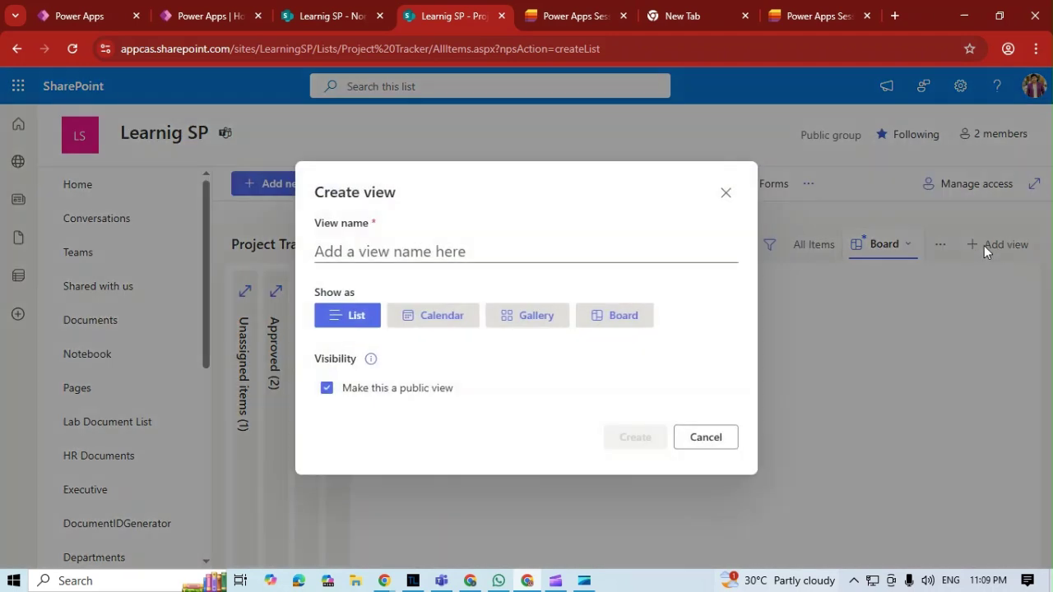
{"action": "left_click", "coordinate": [522, 327]}
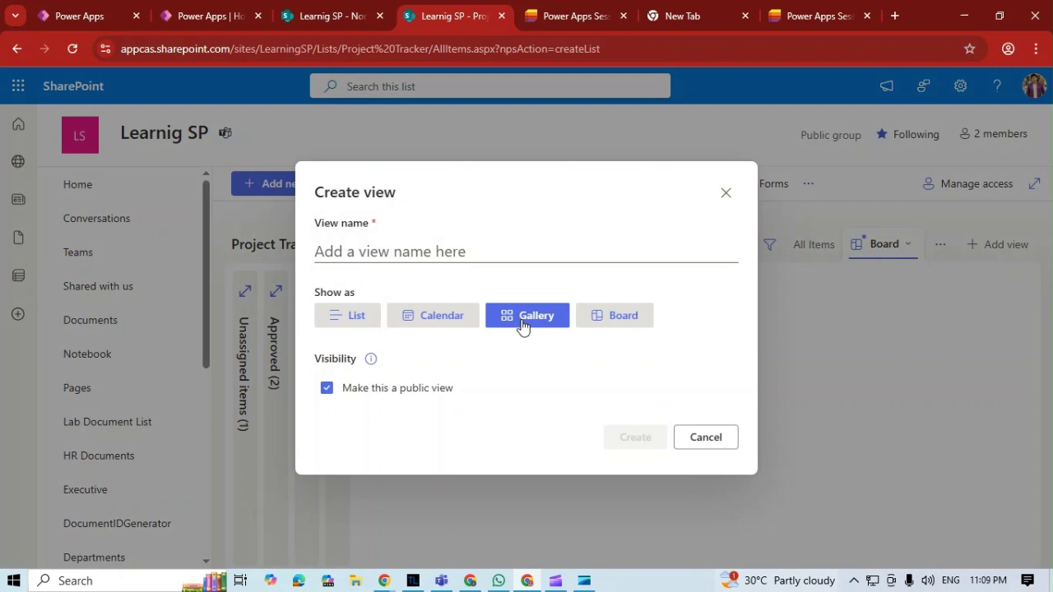
{"action": "left_click", "coordinate": [334, 253]}
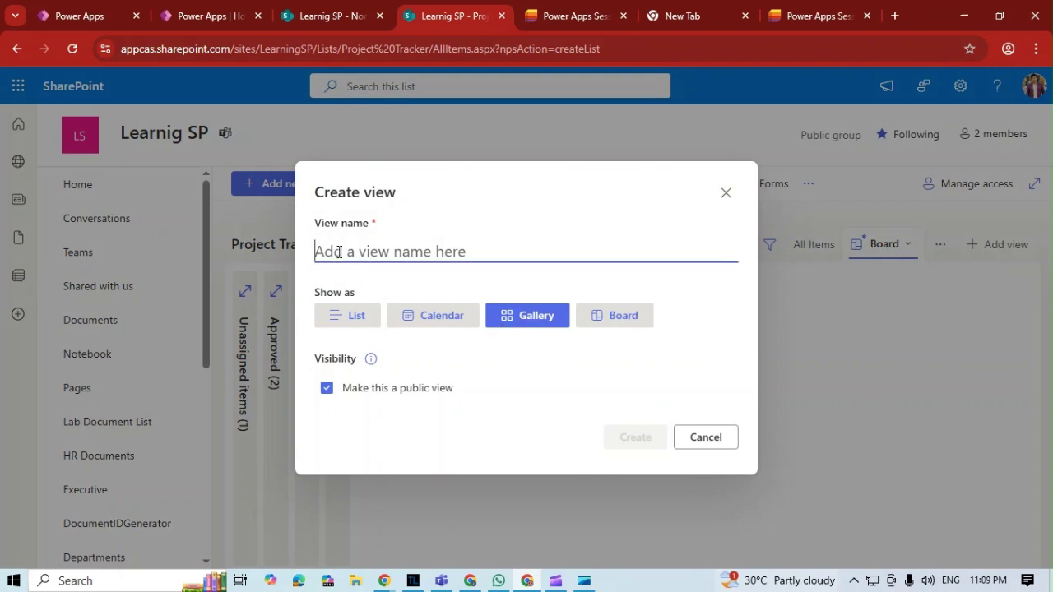
{"action": "type", "text": "Gal"}
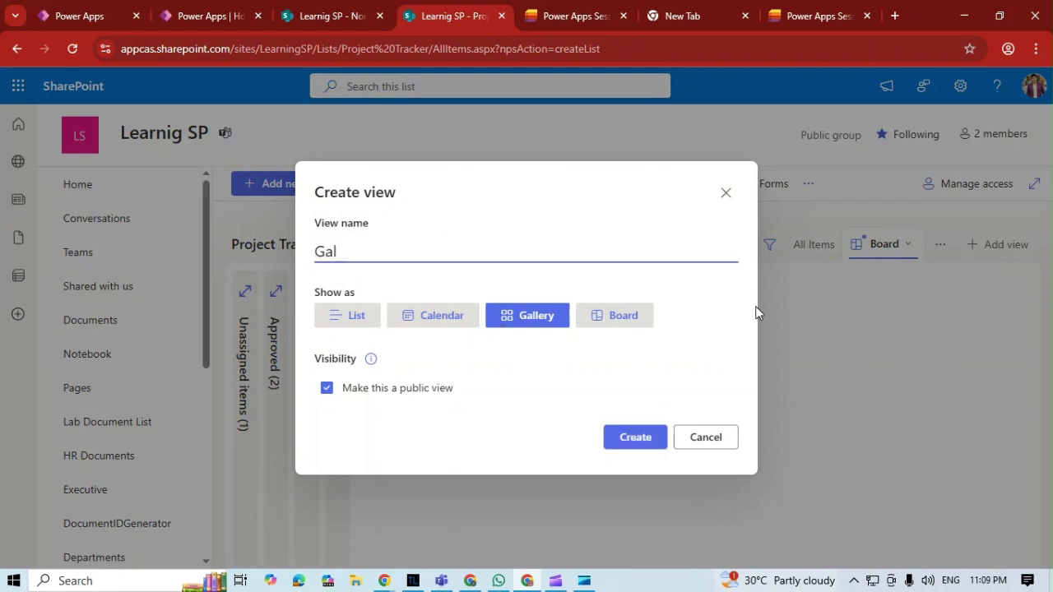
{"action": "left_click", "coordinate": [644, 438]}
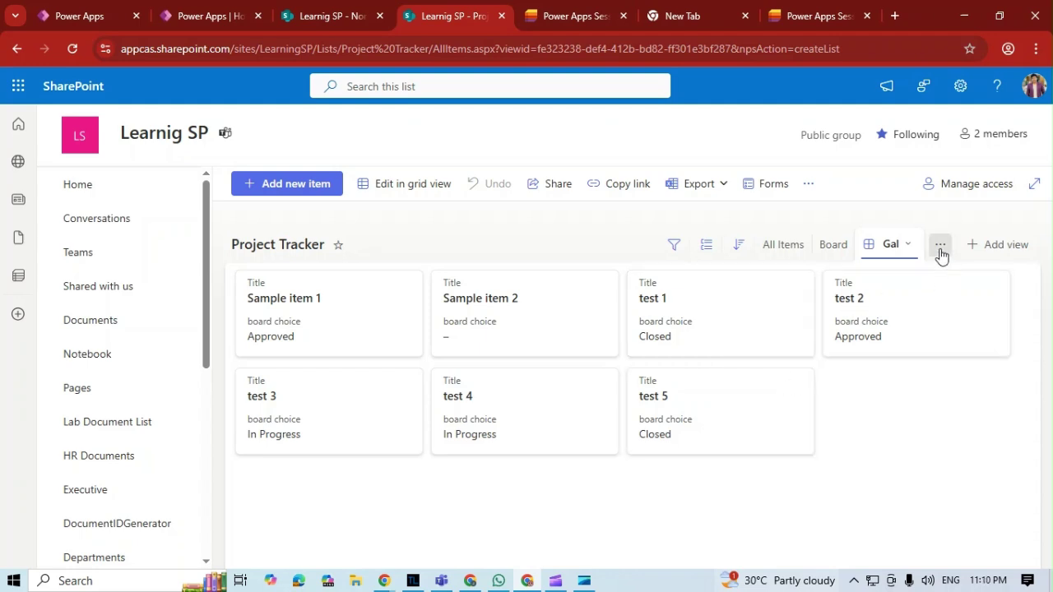
Create a public Calendar view named "cal" in week layout, with Created as the start date and Modified as the end date.
{"action": "left_click", "coordinate": [895, 244]}
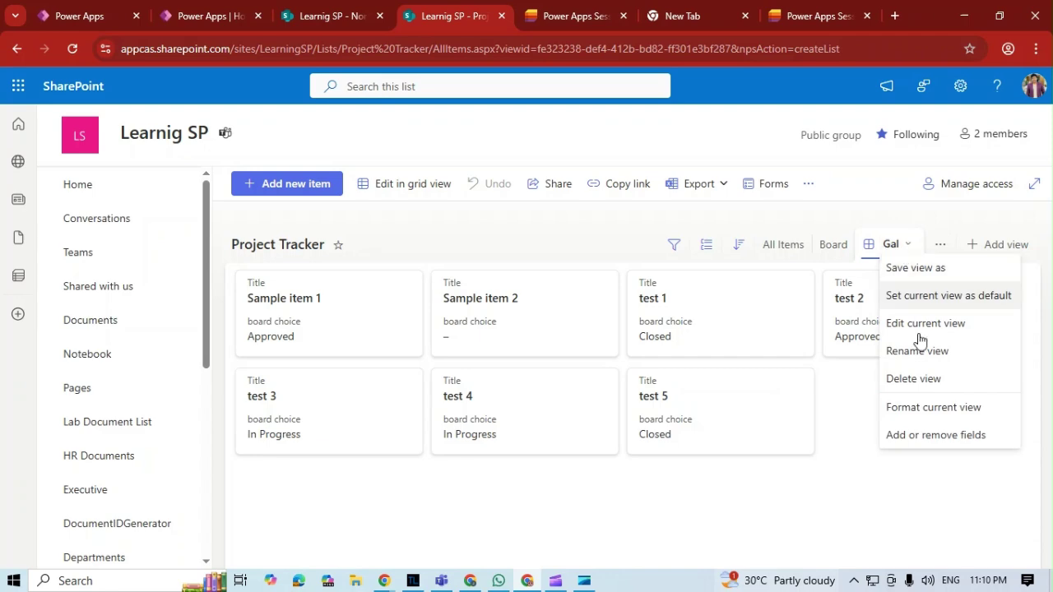
{"action": "left_click", "coordinate": [938, 245]}
{"action": "left_click", "coordinate": [997, 245]}
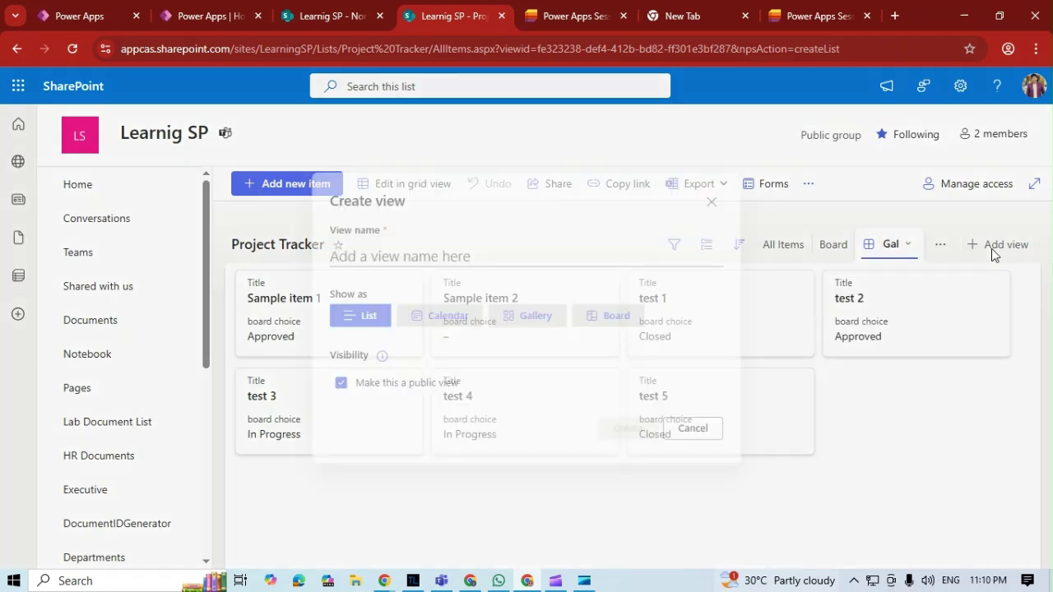
{"action": "left_click", "coordinate": [426, 256]}
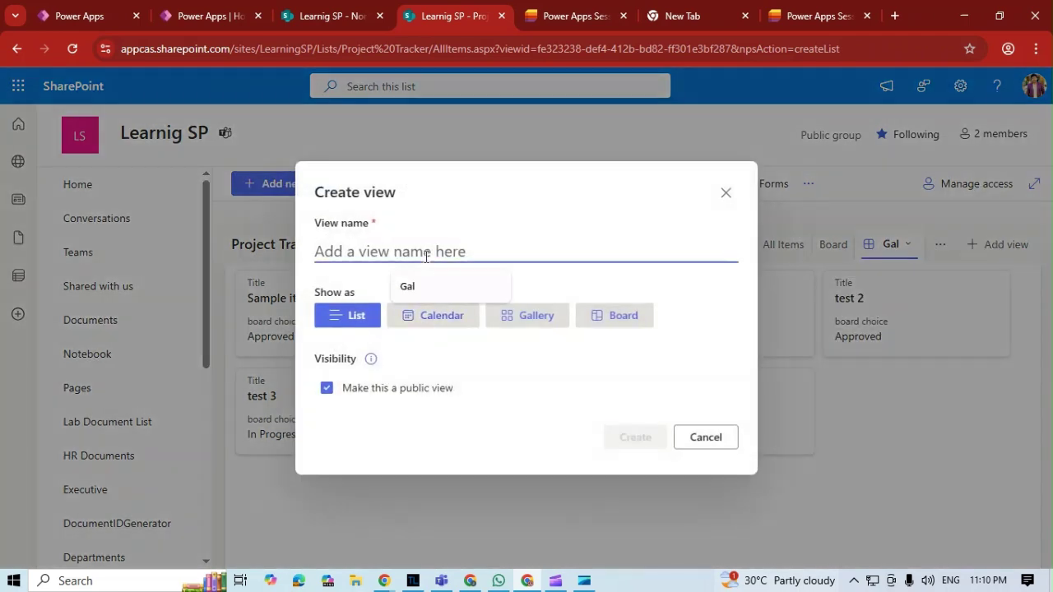
{"action": "type", "text": "cal"}
{"action": "left_click", "coordinate": [452, 319]}
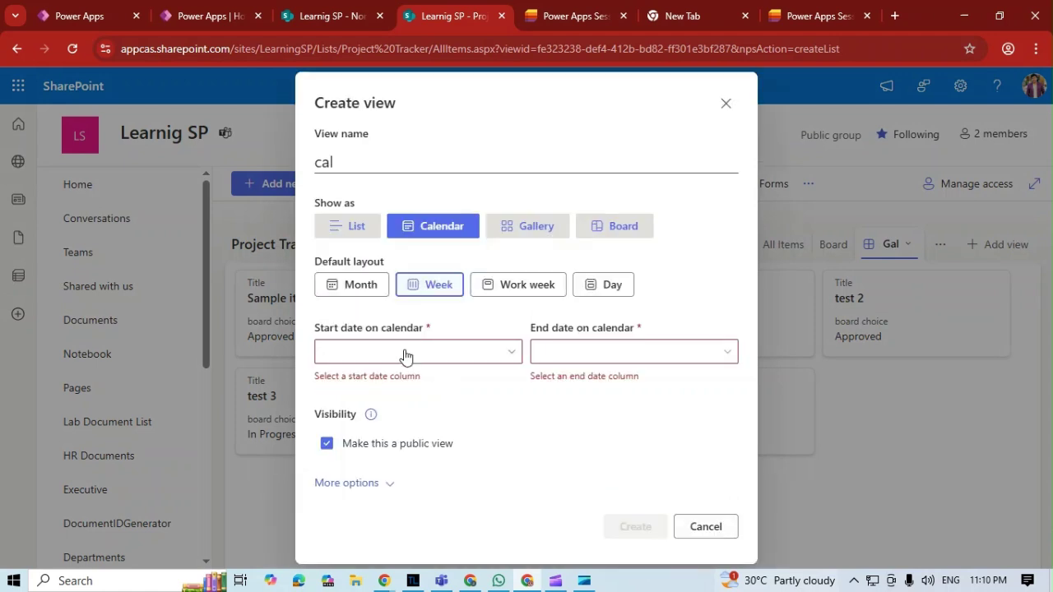
{"action": "left_click", "coordinate": [450, 355]}
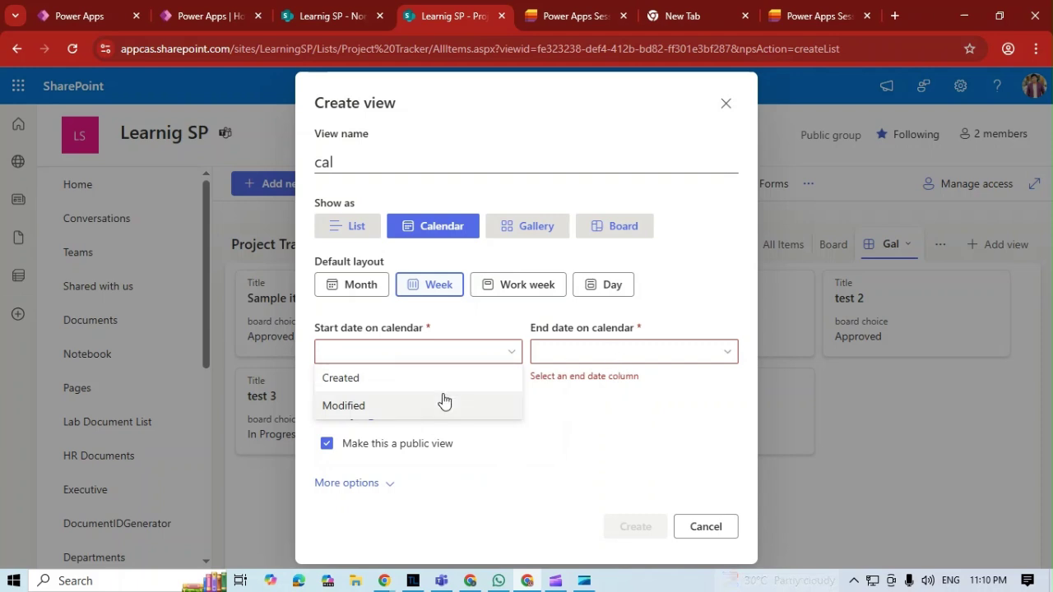
{"action": "left_click", "coordinate": [416, 383]}
{"action": "left_click", "coordinate": [581, 355]}
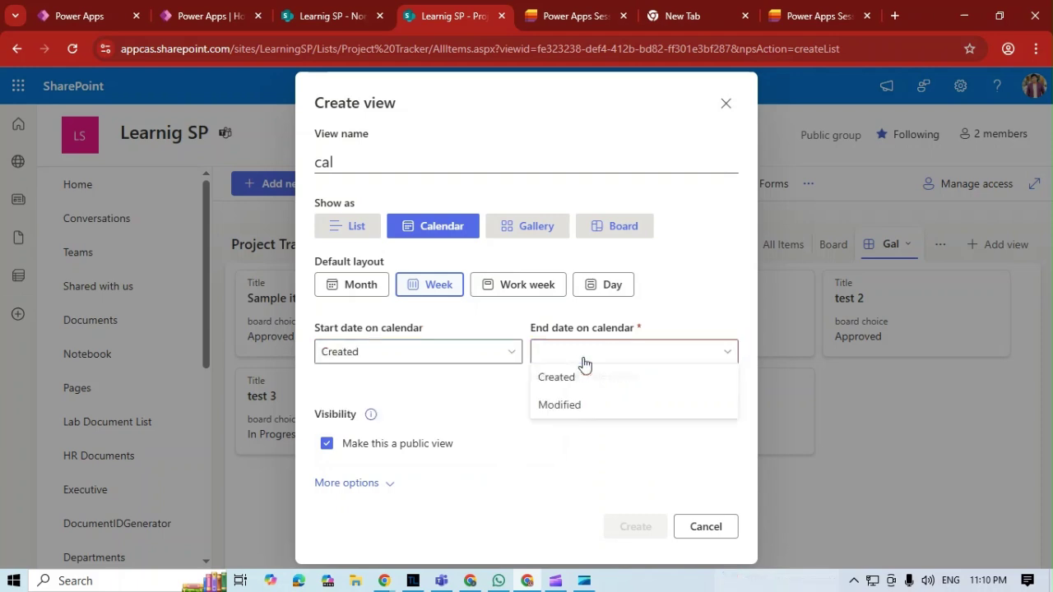
{"action": "left_click", "coordinate": [579, 408]}
{"action": "left_click", "coordinate": [633, 516]}
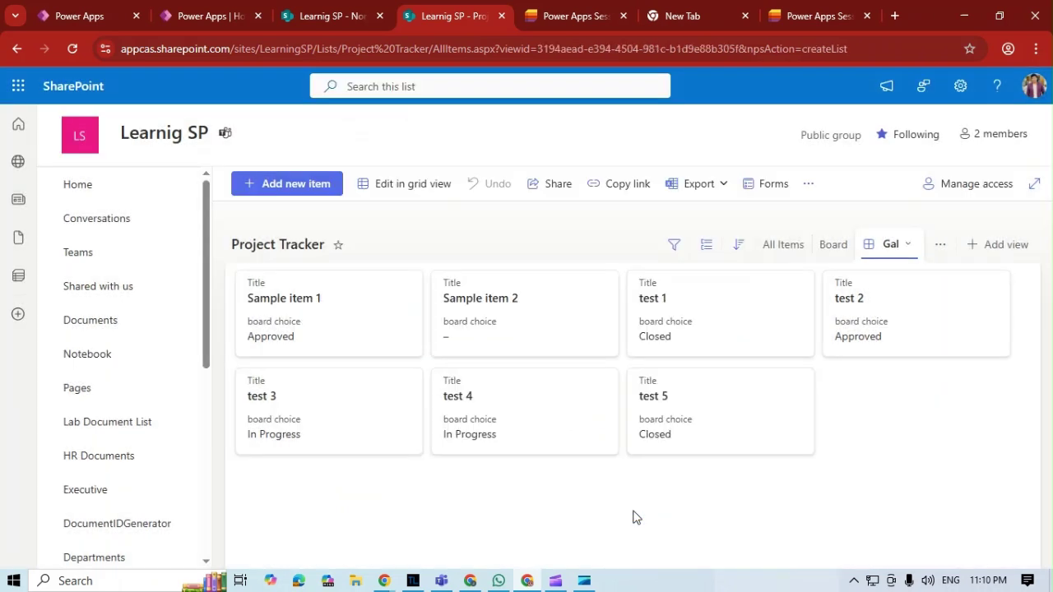